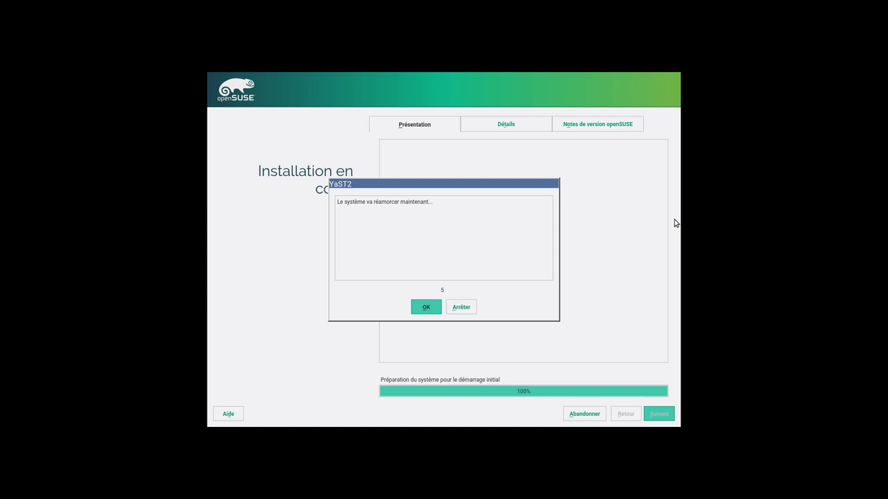
Step: Reboot the installed openSUSE, switch the VM to fullscreen and boot the Leap 42.2 Beta entry
click(425, 307)
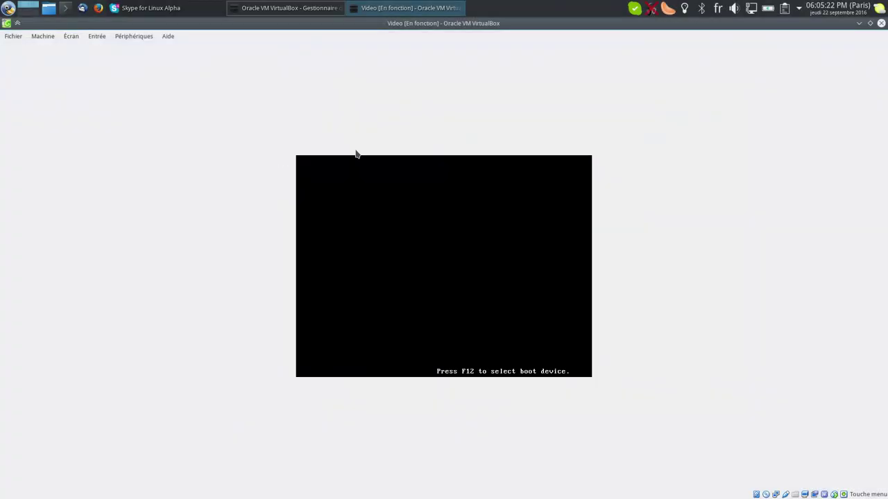
click(133, 36)
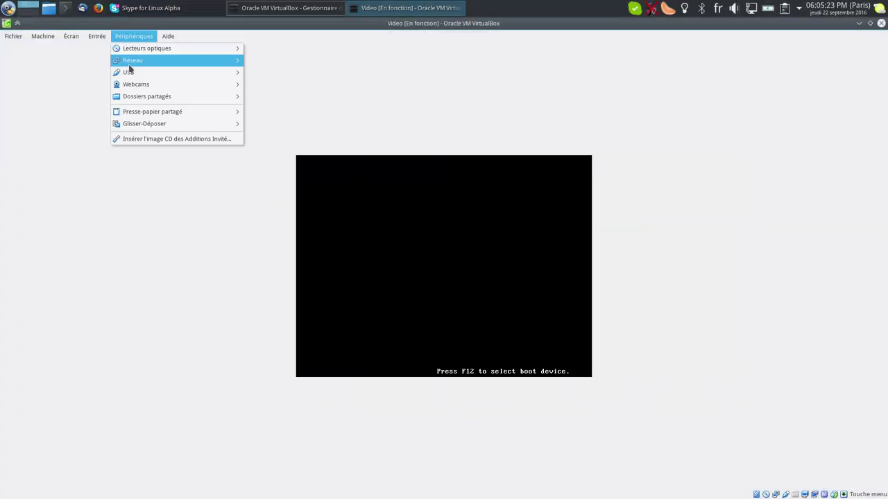
click(138, 136)
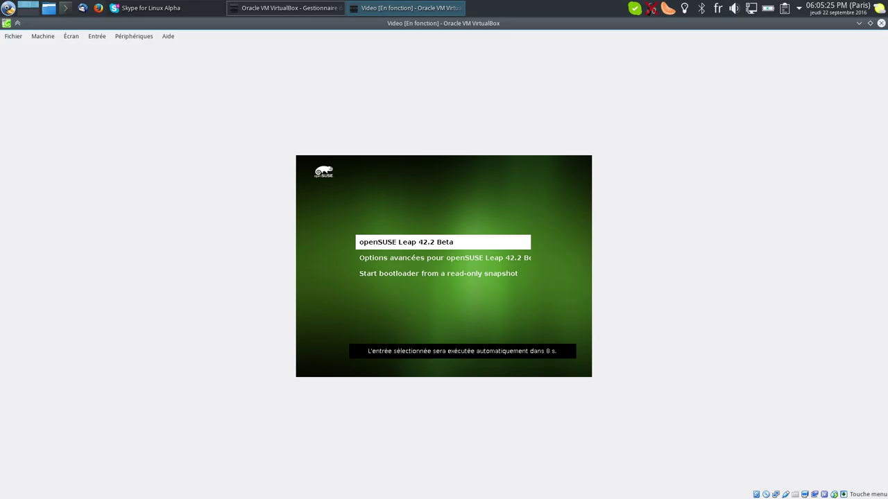
key(Control_R+f)
key(Return)
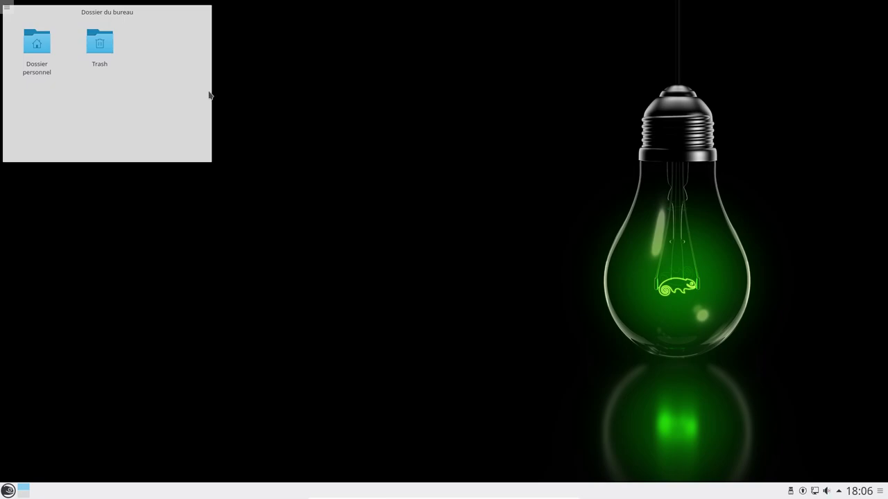
click(7, 492)
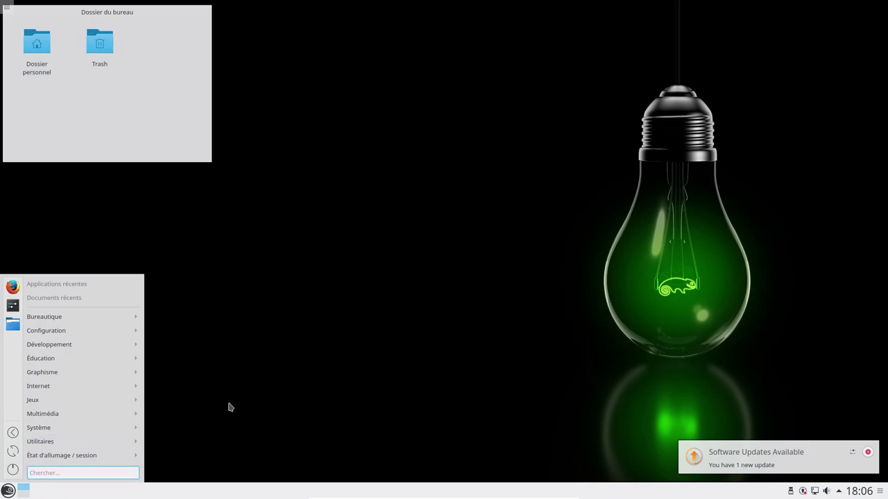
text(ksys)
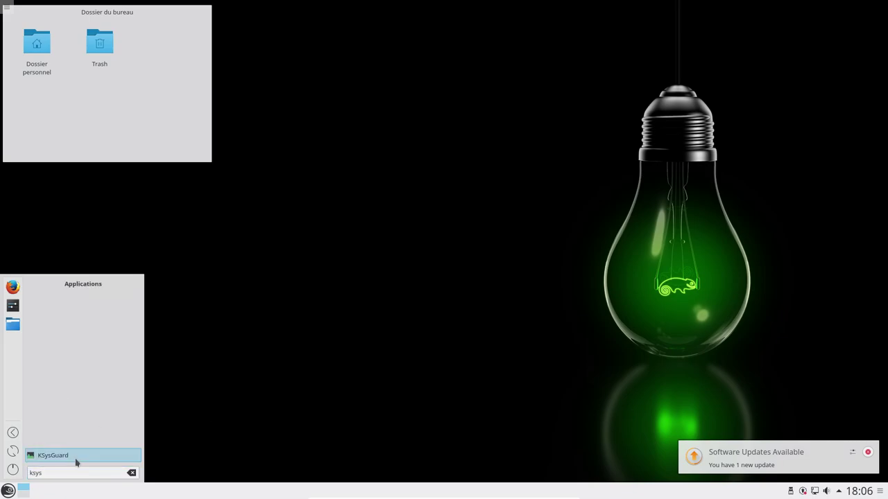
click(76, 463)
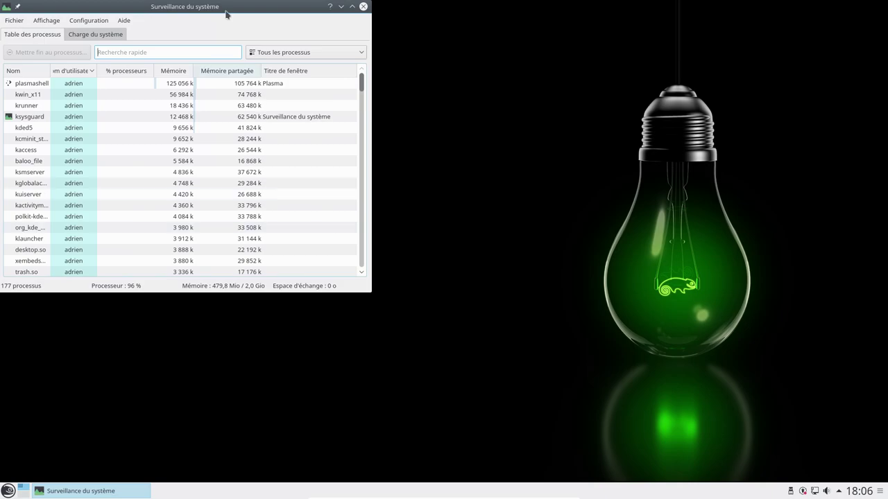
click(95, 34)
drag(125, 15, 425, 99)
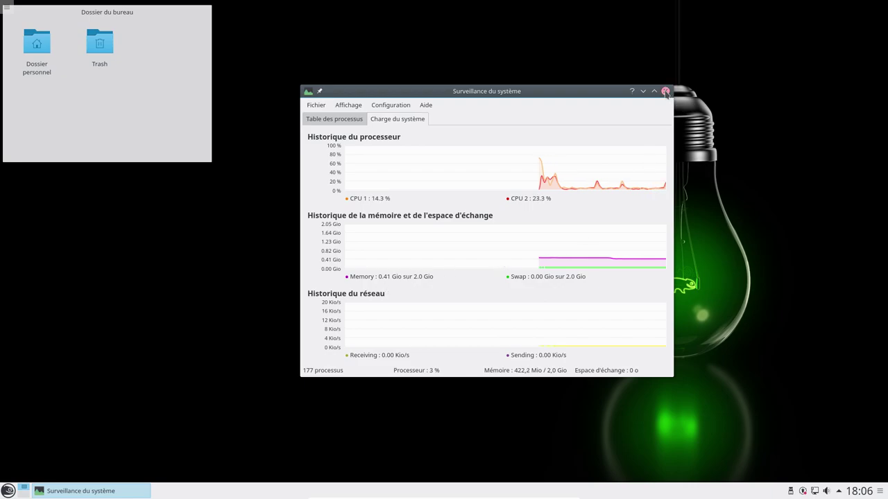
click(665, 91)
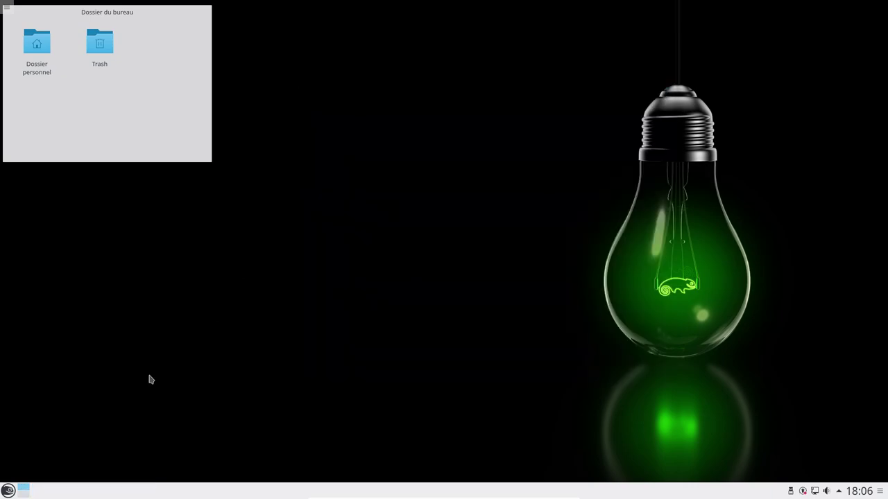
Step: Launch Info Center via 'kinf', review openSUSE Leap 42.2, Plasma 5.7.95 and 2,0 Gio memory, then close it
key(super)
text(k)
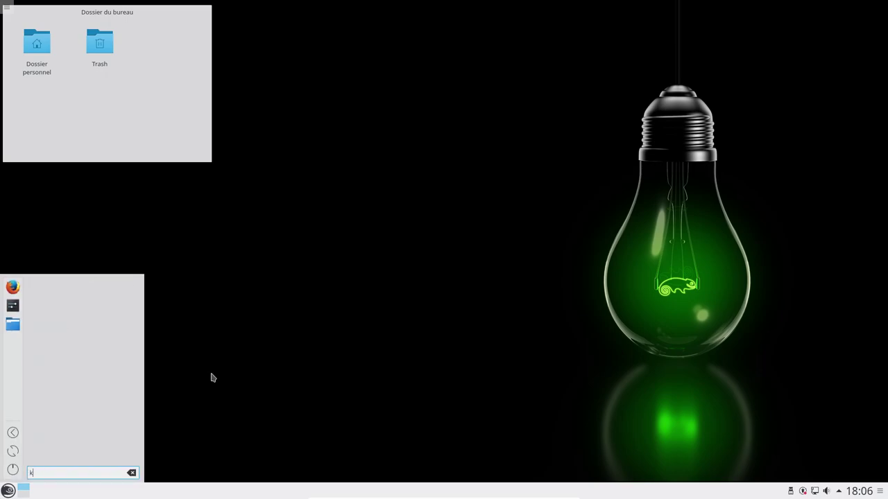
text(inf)
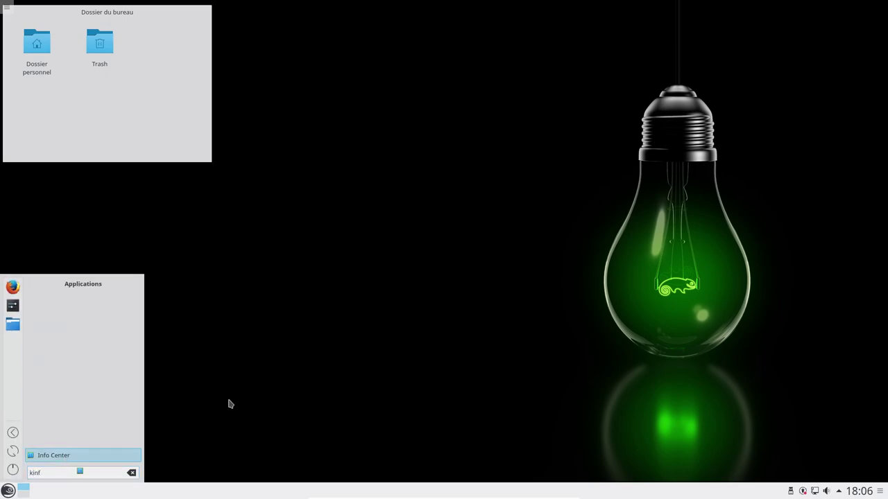
key(Return)
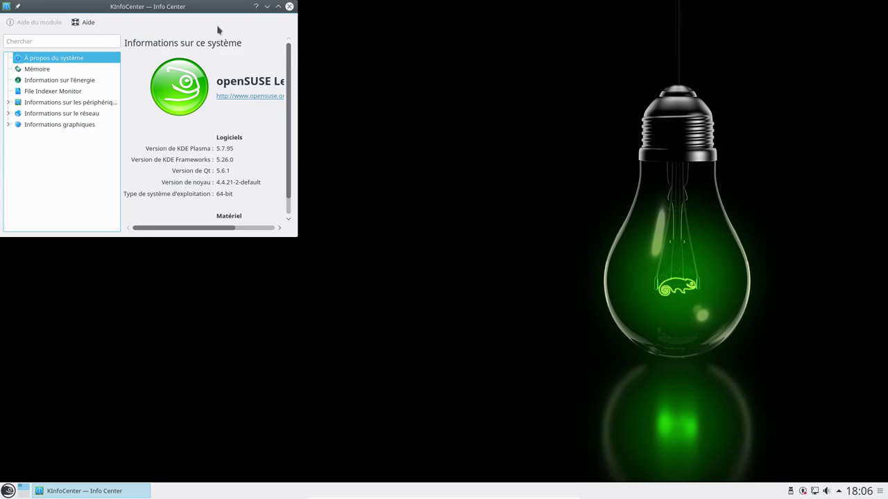
drag(217, 29, 377, 106)
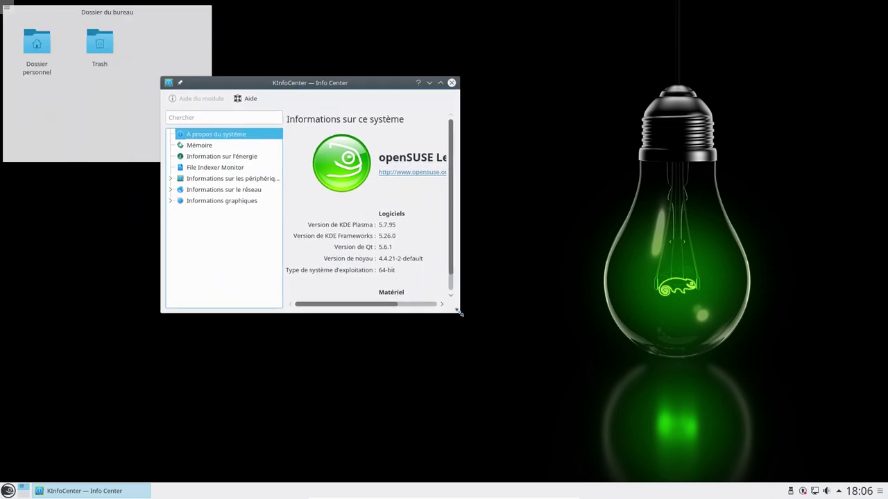
drag(459, 313, 624, 432)
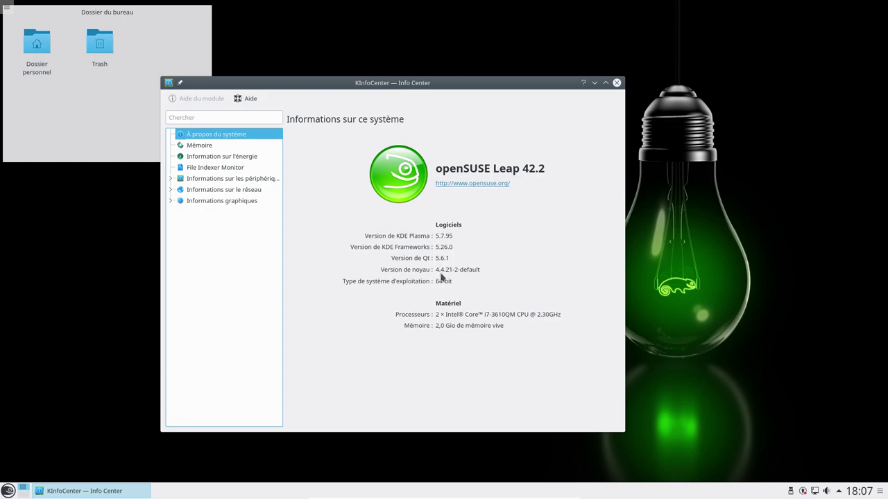
click(616, 82)
click(7, 490)
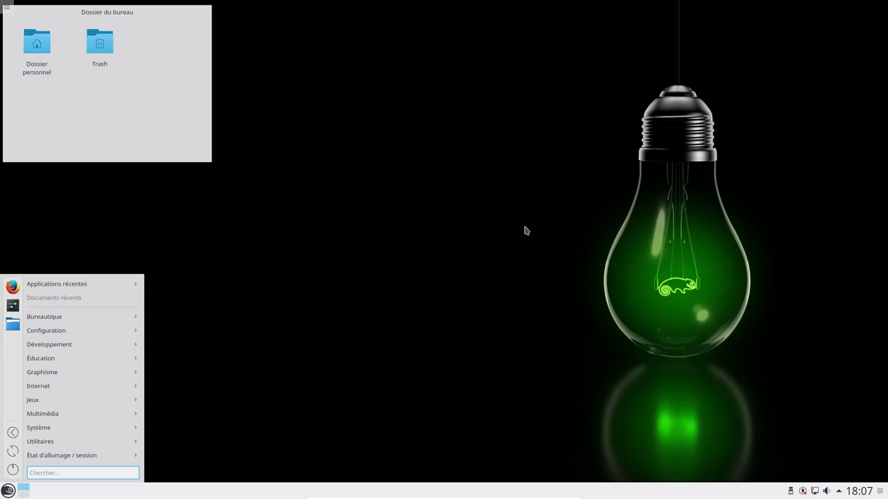
Step: Show the Bureautique category listing KMail, Kontact, KOrganizer, LibreOffice and Okular
mouse_move(88, 320)
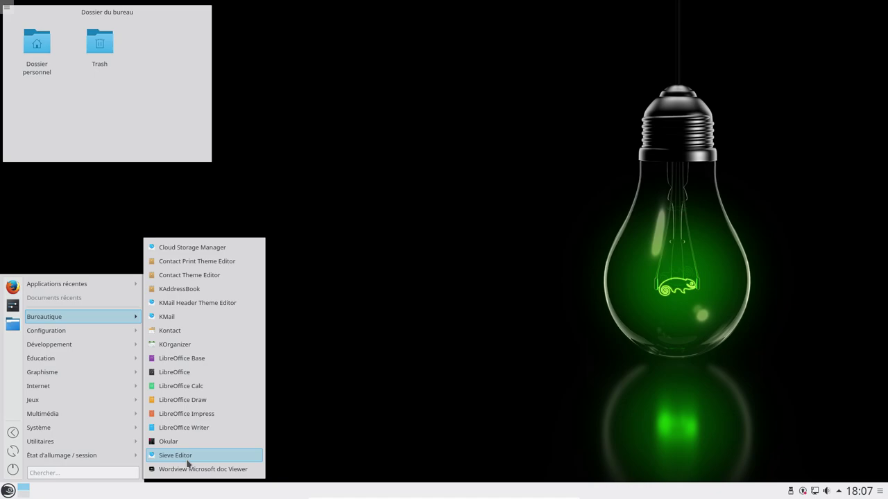
Step: Launch Sieve Editor and create a classic blowfish KDE wallet protected by a password
click(188, 456)
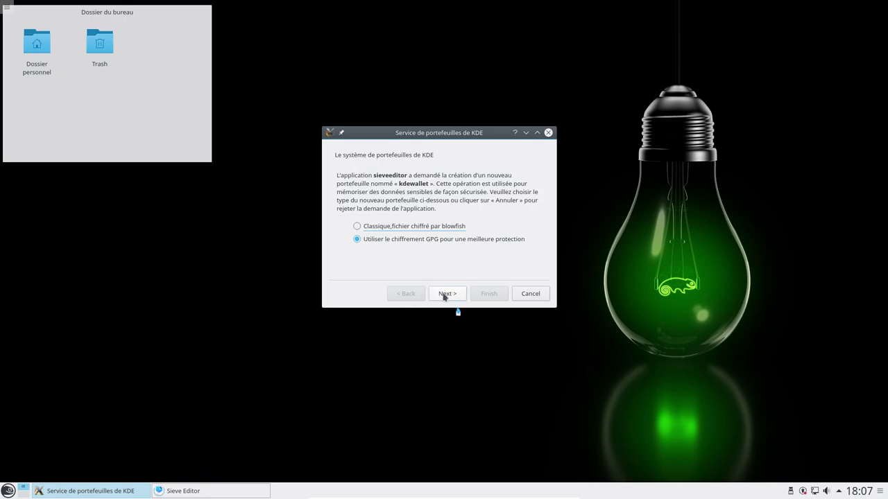
click(445, 294)
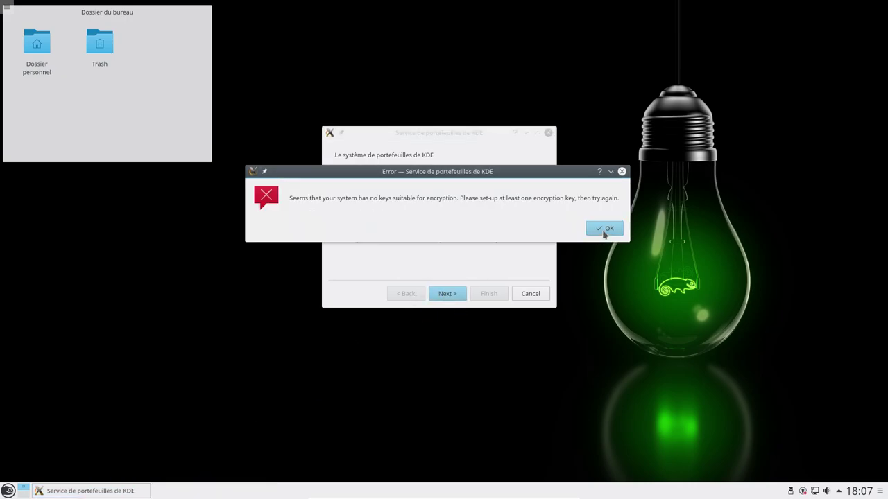
click(604, 228)
click(533, 298)
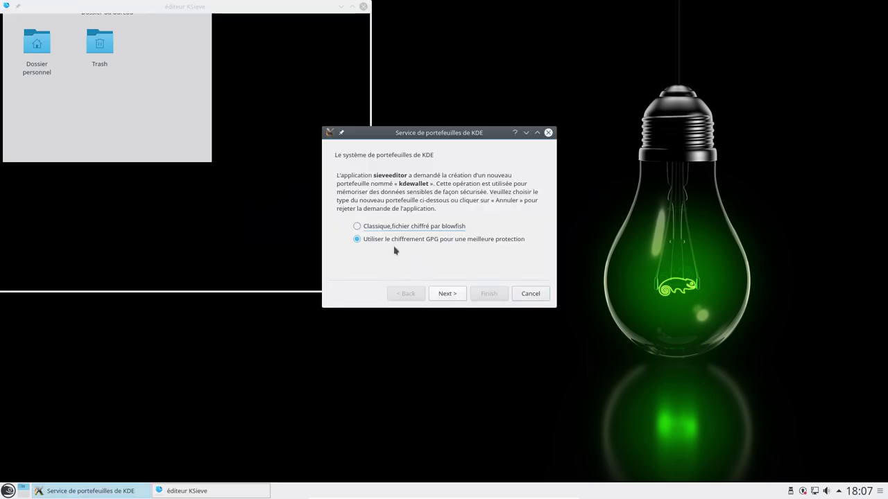
click(413, 227)
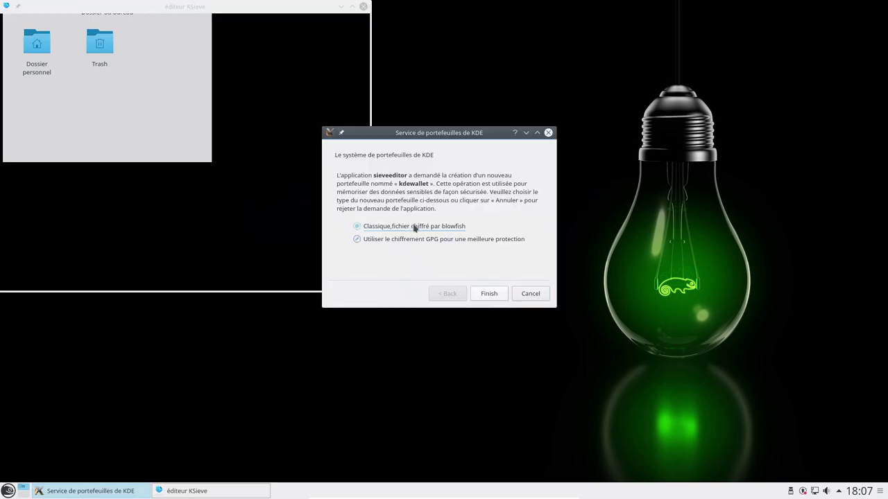
click(488, 294)
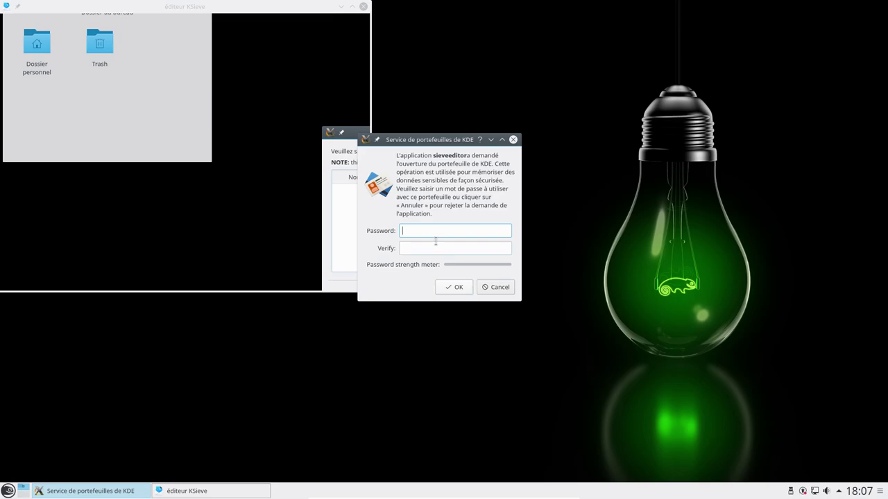
text(********)
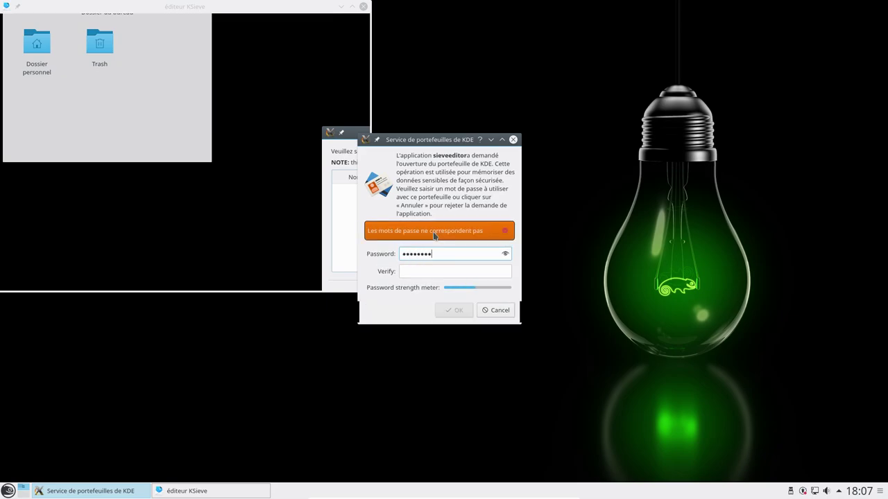
key(Tab)
text(********)
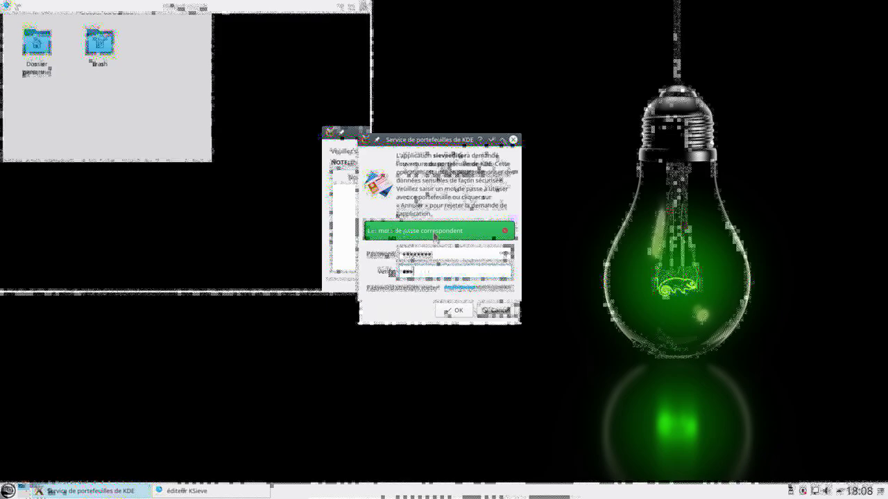
click(455, 309)
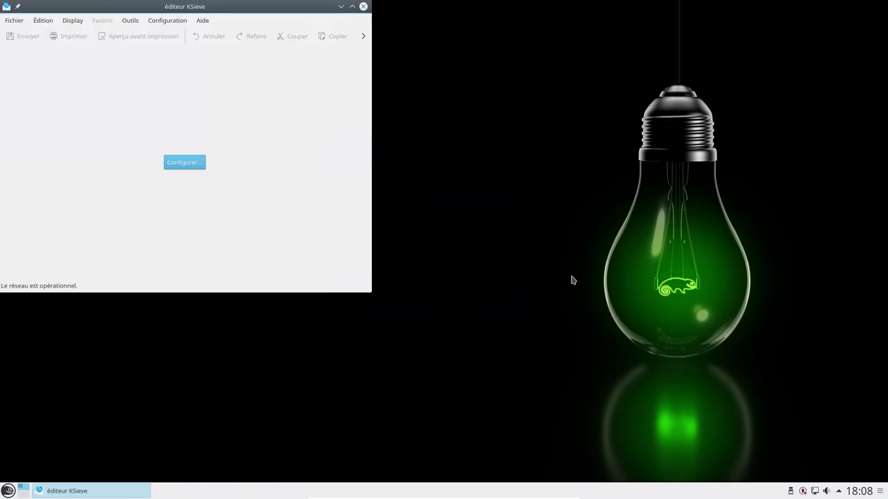
Step: Review KSieve editor's About information: version 5.3.0, authors and translation credits
drag(201, 5, 492, 38)
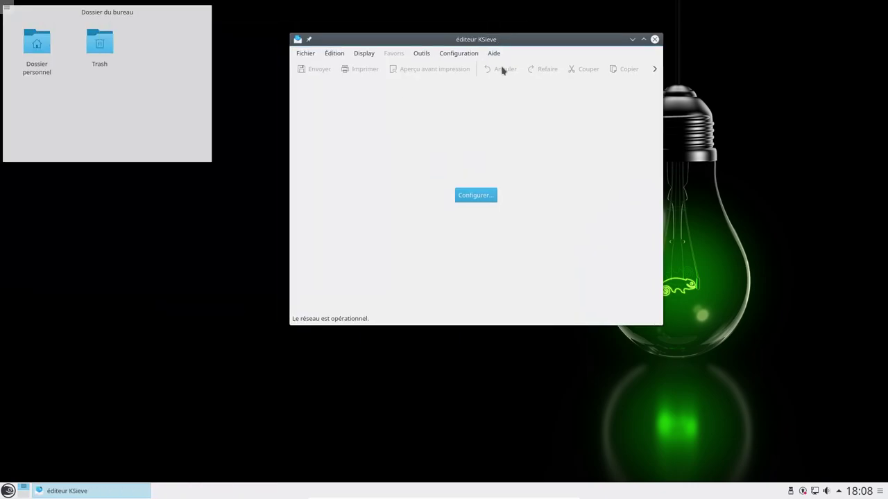
click(493, 52)
click(516, 142)
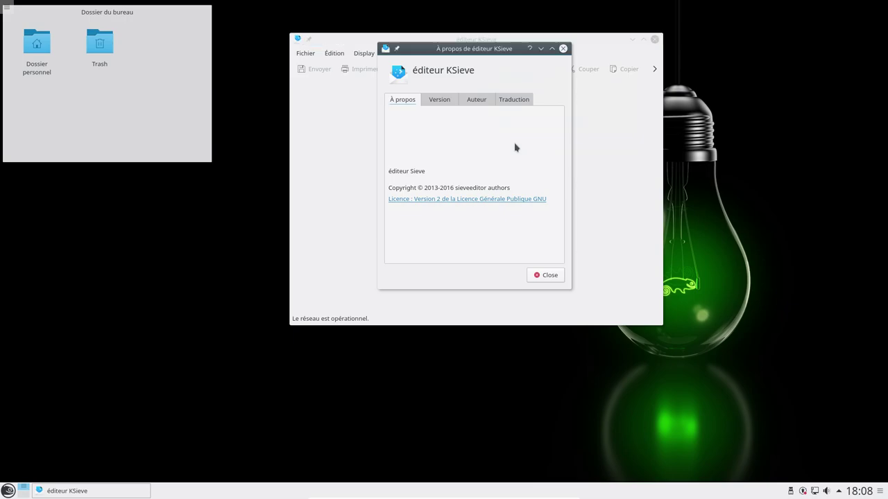
click(440, 101)
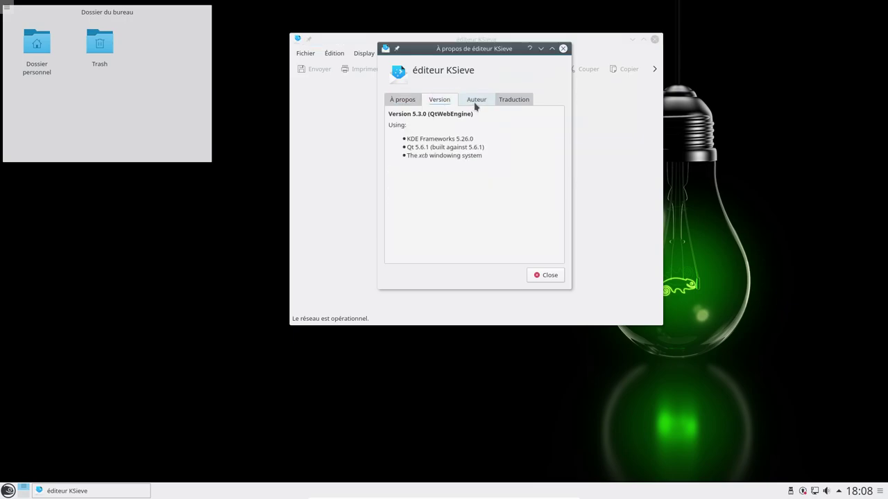
click(480, 104)
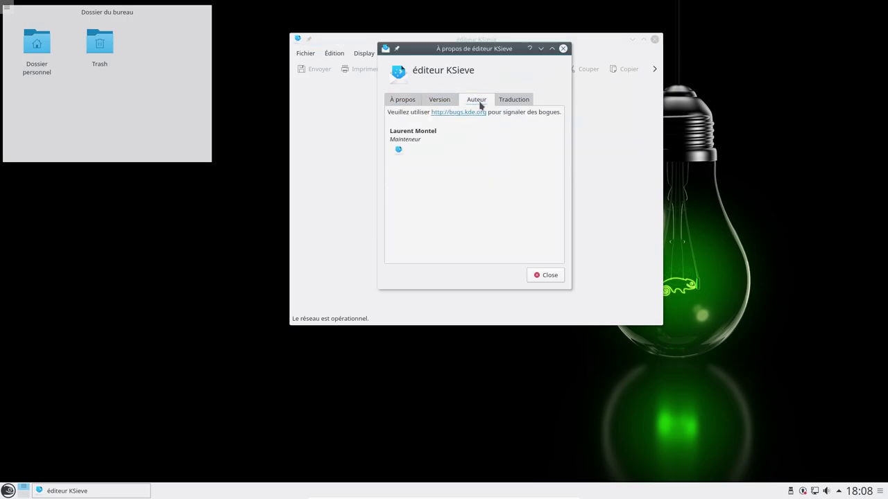
click(514, 101)
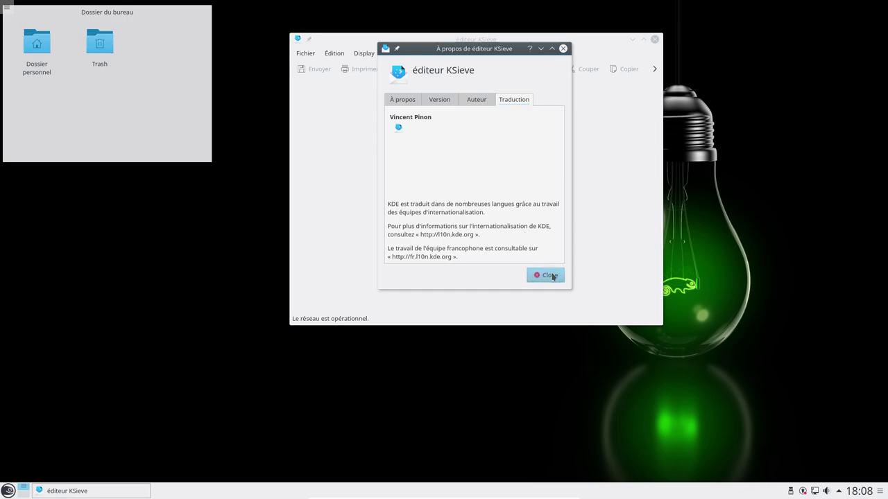
click(549, 275)
Step: Check the editor preferences in the configuration settings, then close the Sieve editor
click(489, 197)
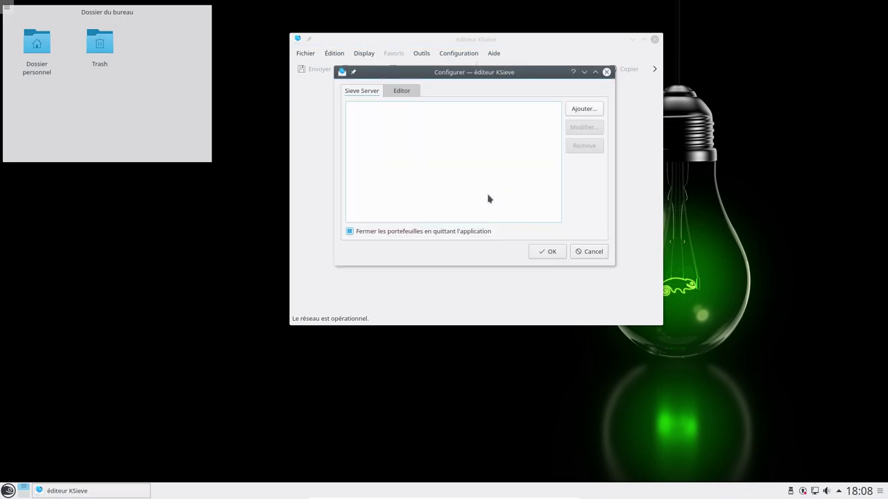
click(405, 91)
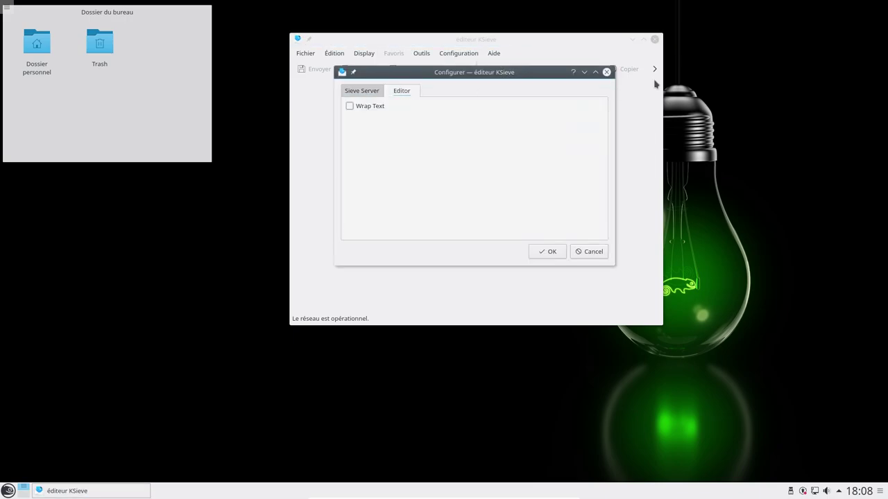
click(606, 72)
click(655, 40)
Step: Launch LibreOffice Impress, confirm version 5.1.3.2 under About LibreOffice, then close Impress
click(8, 490)
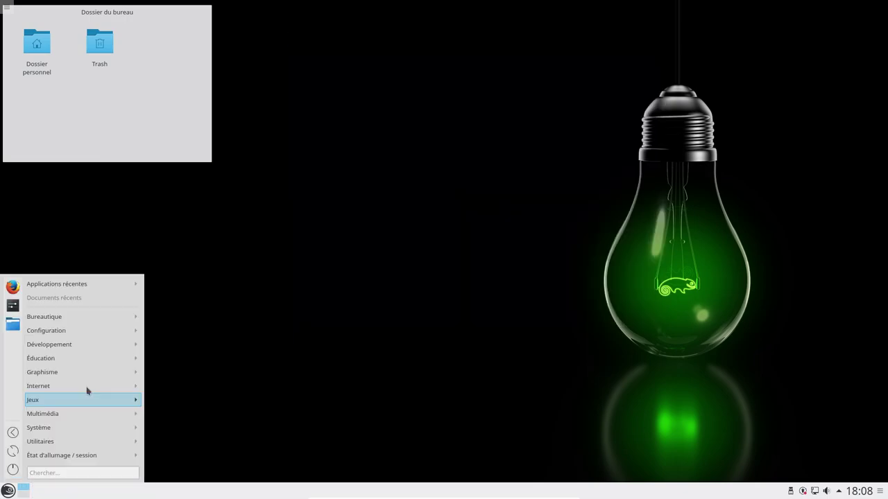
mouse_move(131, 316)
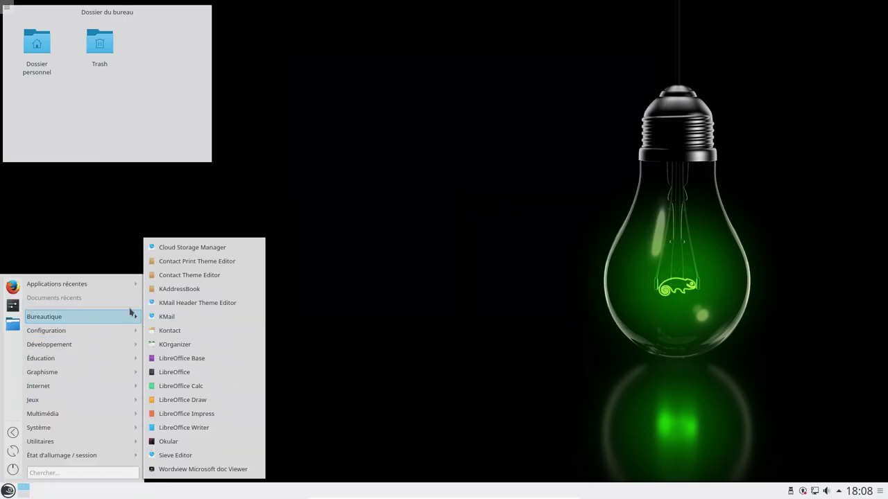
click(201, 416)
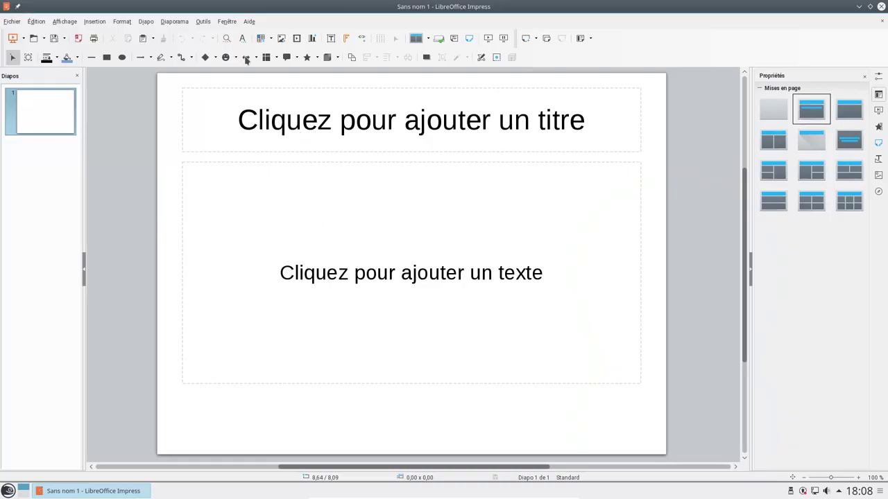
click(249, 21)
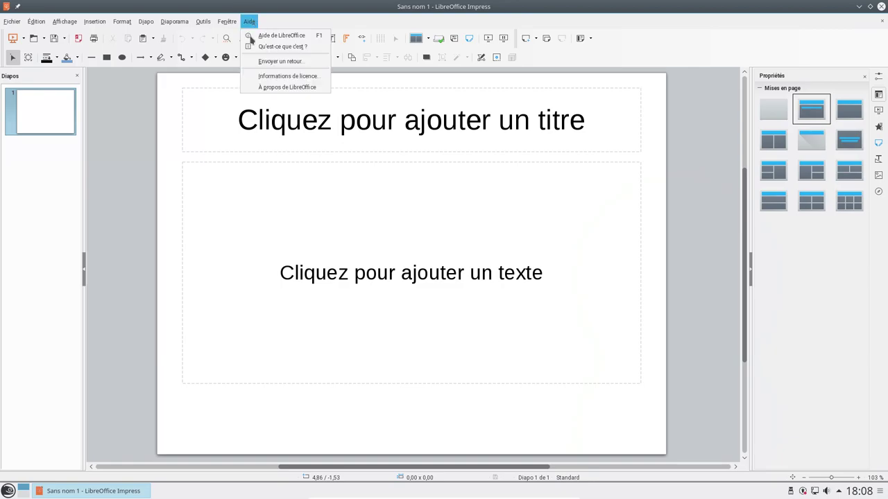
click(255, 86)
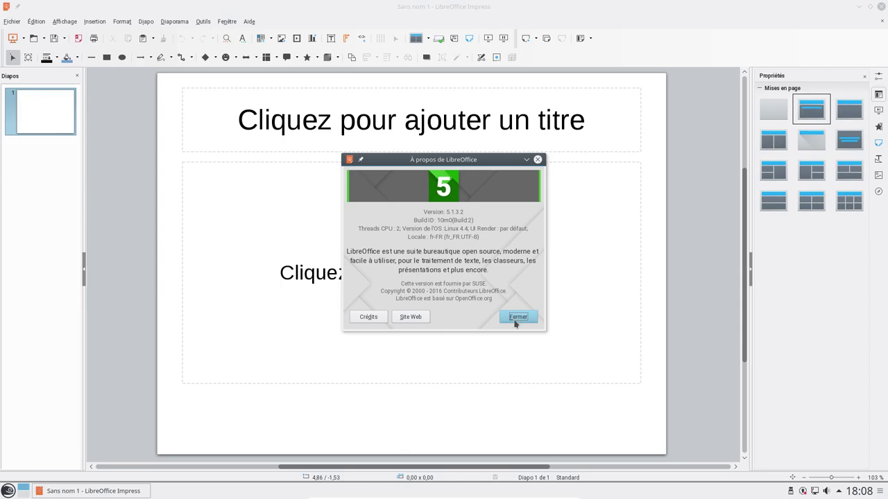
click(516, 317)
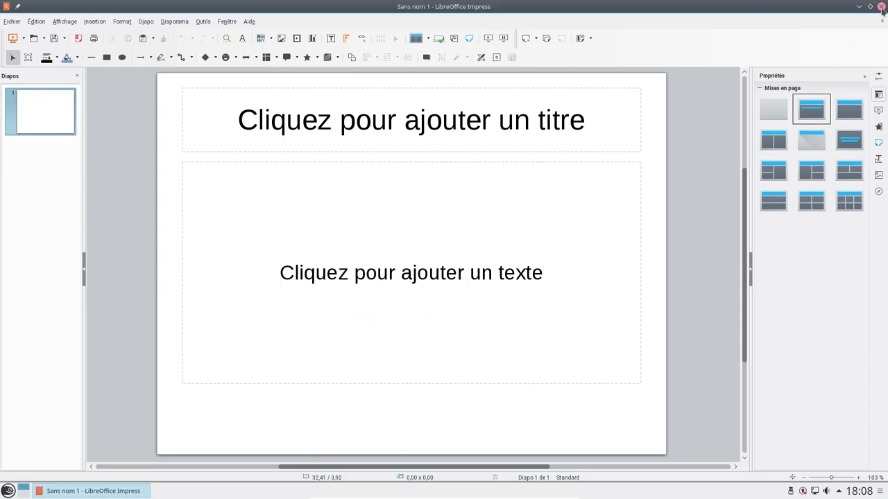
click(882, 6)
Step: Launch wordview from the Bureautique menu
click(9, 491)
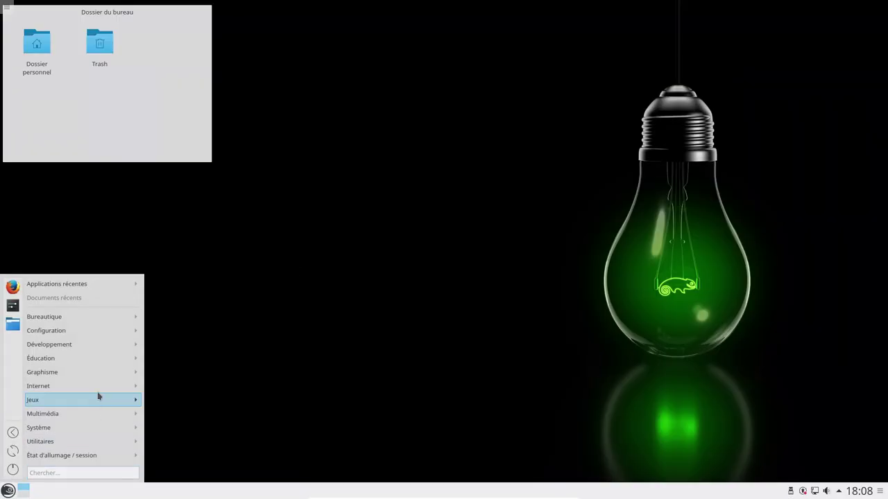
mouse_move(100, 324)
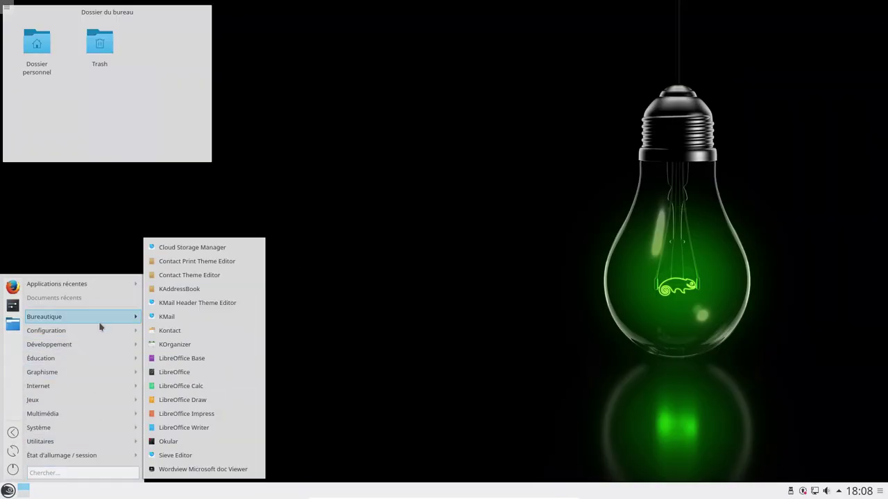
click(190, 470)
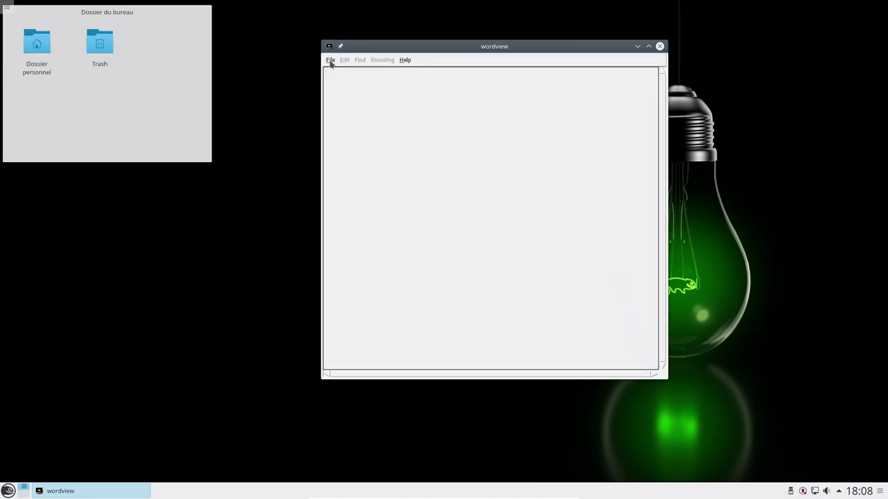
Step: Inspect the Open dialog's file types, keeping Msword .doc, then cancel and close wordview
click(331, 61)
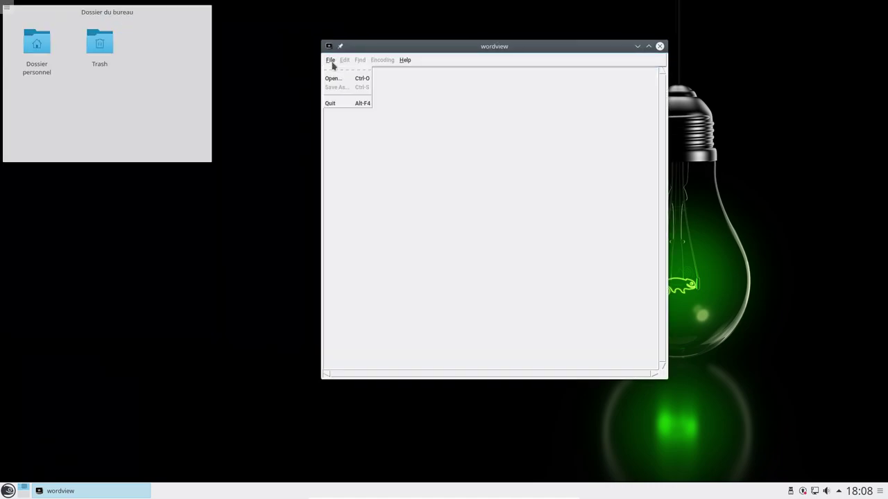
click(336, 78)
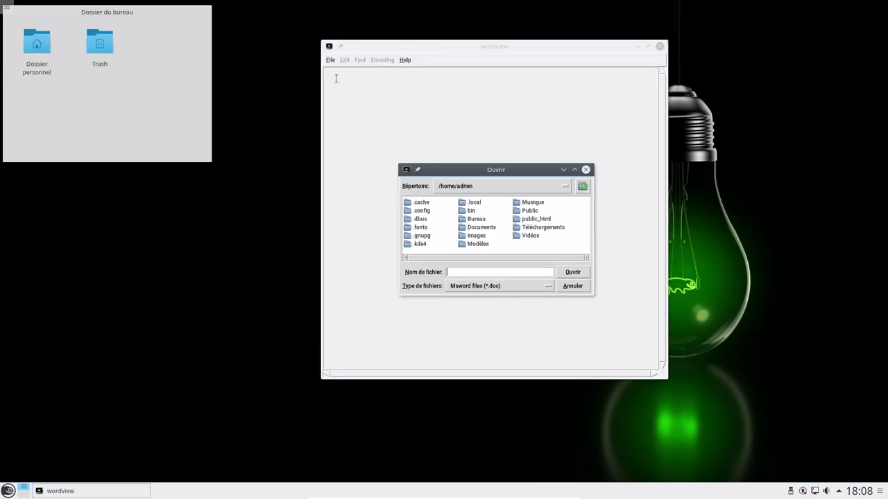
click(503, 287)
click(505, 287)
click(497, 287)
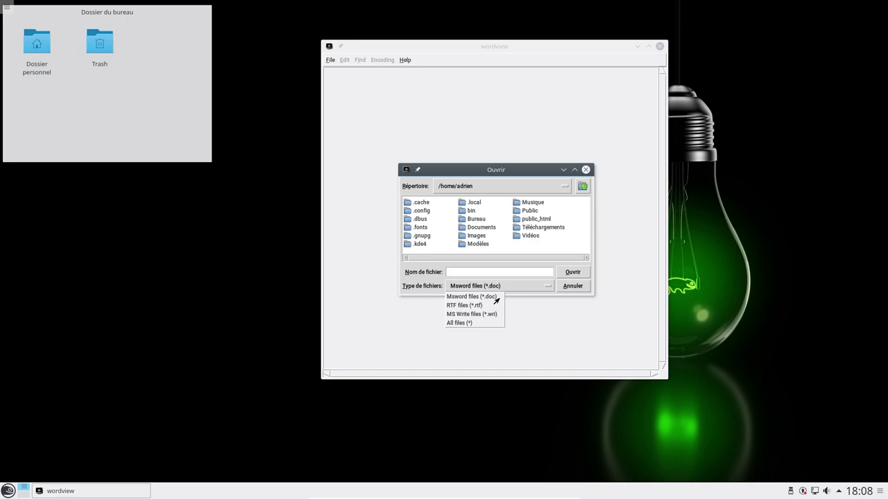
click(519, 287)
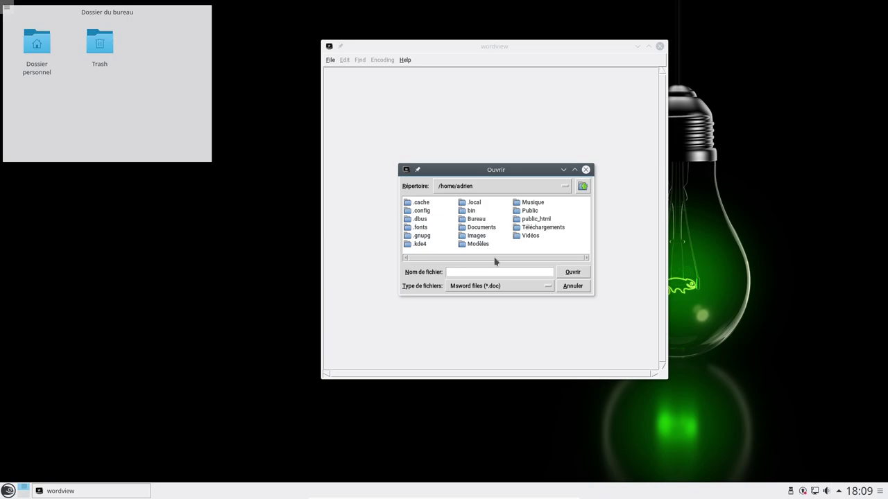
click(572, 286)
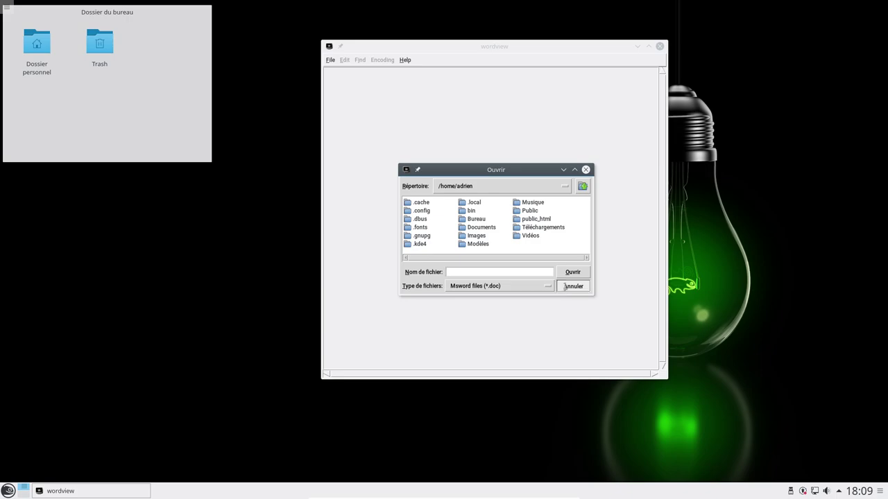
click(660, 47)
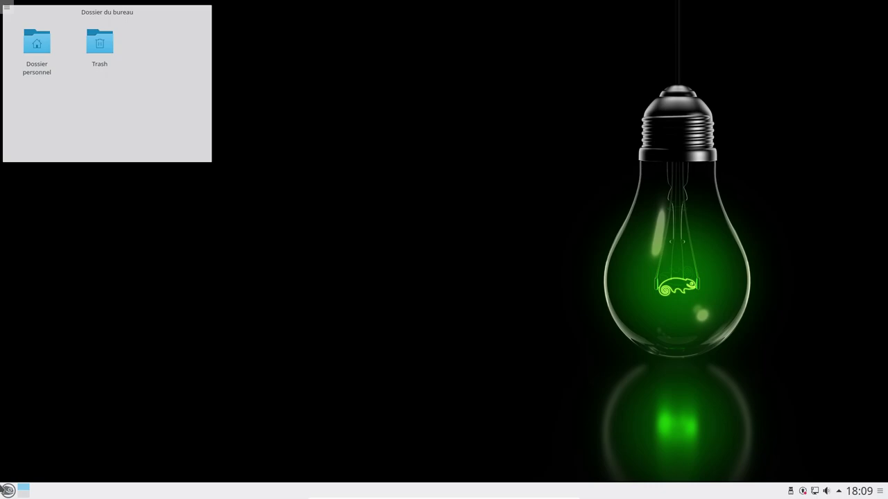
Step: Start Configuration du système from the Configuration menu, minimize it, and reopen the application menu
click(8, 491)
mouse_move(71, 335)
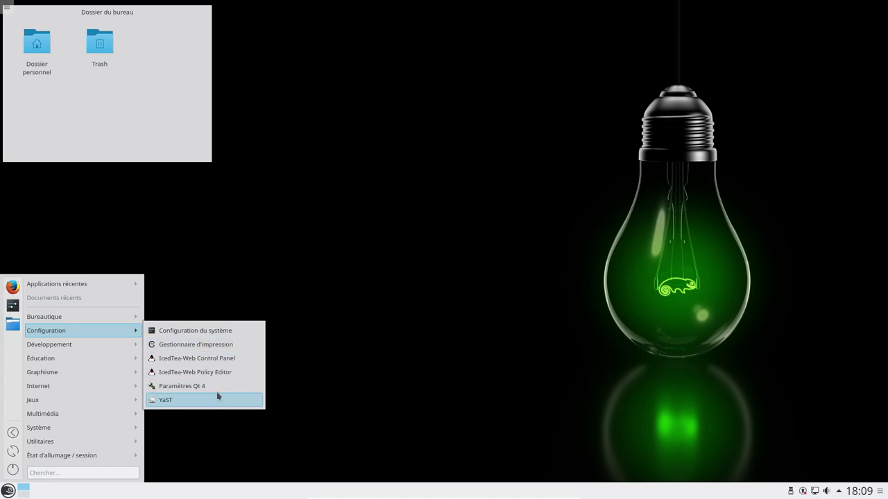
click(224, 333)
click(116, 492)
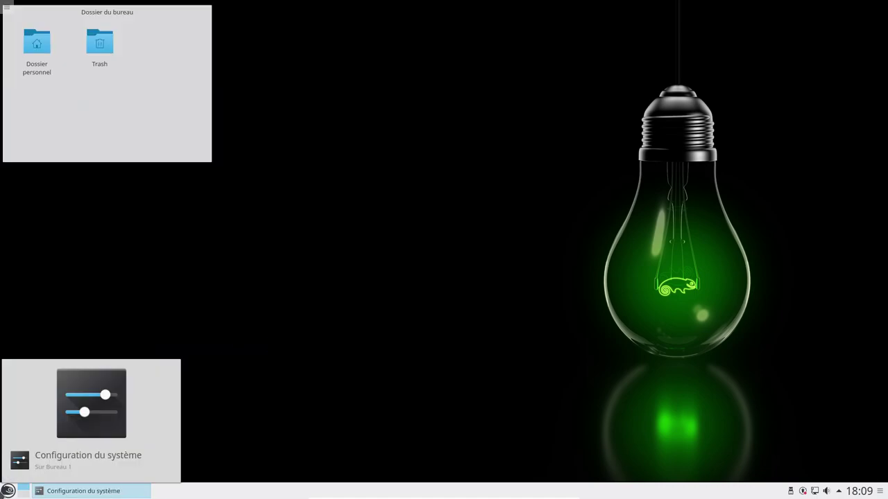
click(8, 490)
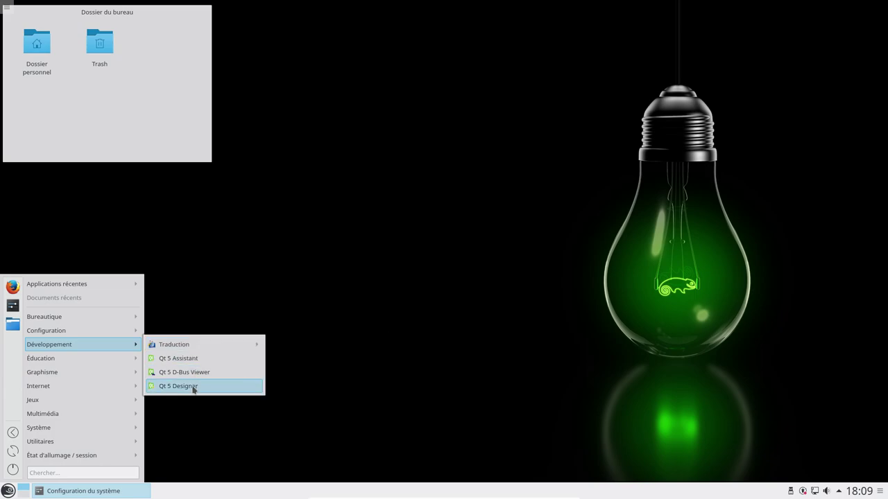
Step: Launch KDE Marble from Éducation > Science, maximize its globe window, then close it
mouse_move(88, 363)
mouse_move(148, 364)
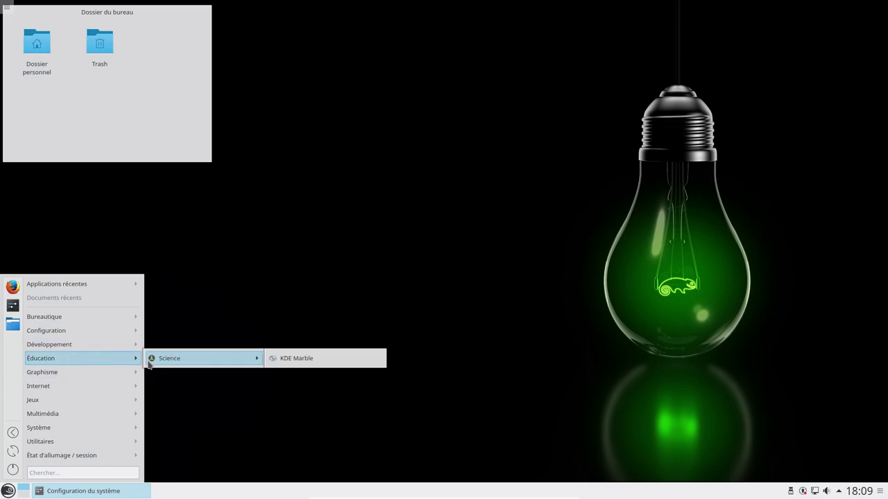
click(299, 360)
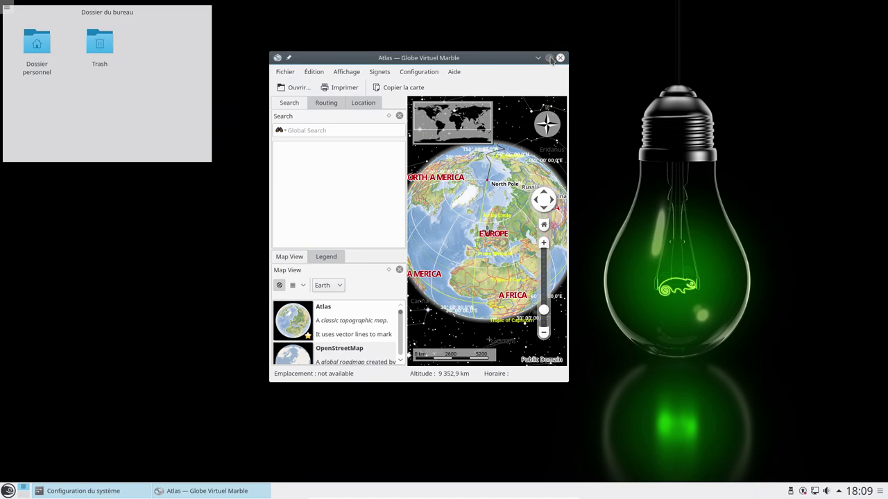
click(549, 58)
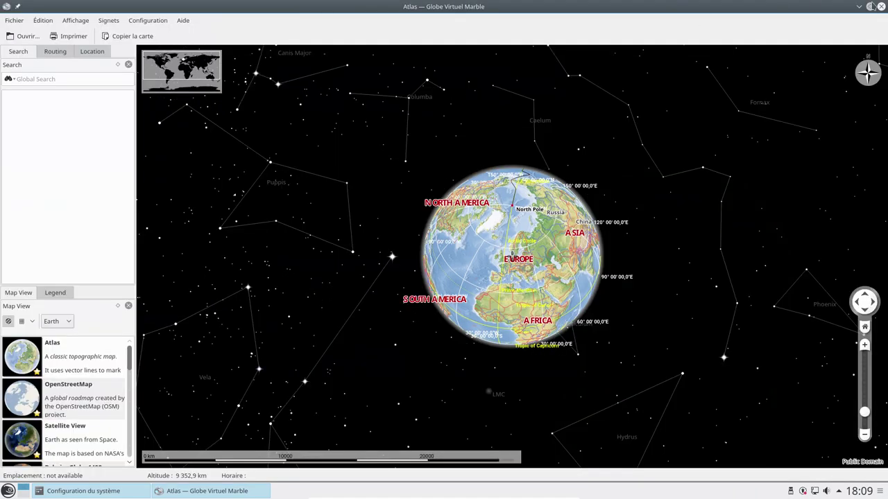
click(879, 6)
Step: Launch digiKam from Graphisme, cancel its first-run wizard, and reopen the application menu
click(8, 491)
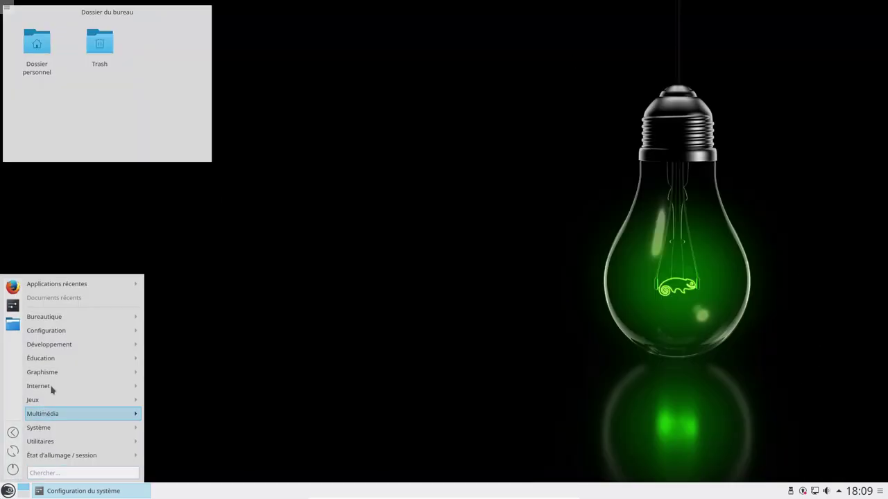
mouse_move(59, 374)
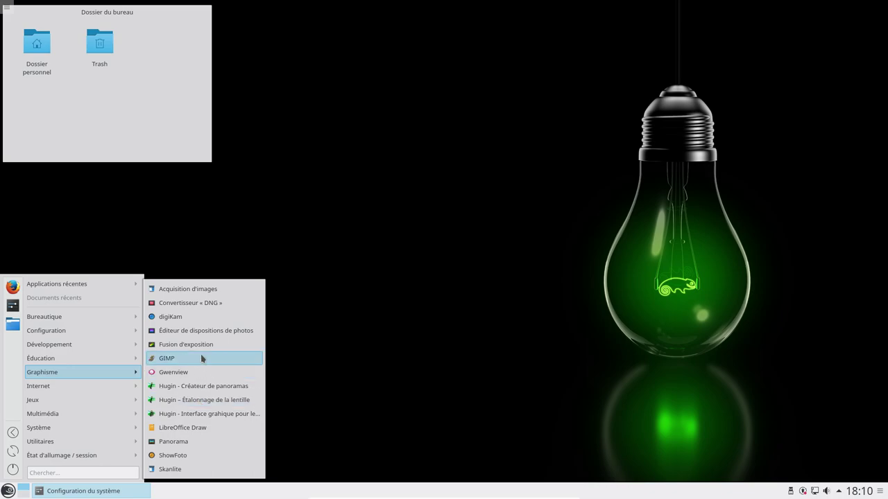
click(194, 317)
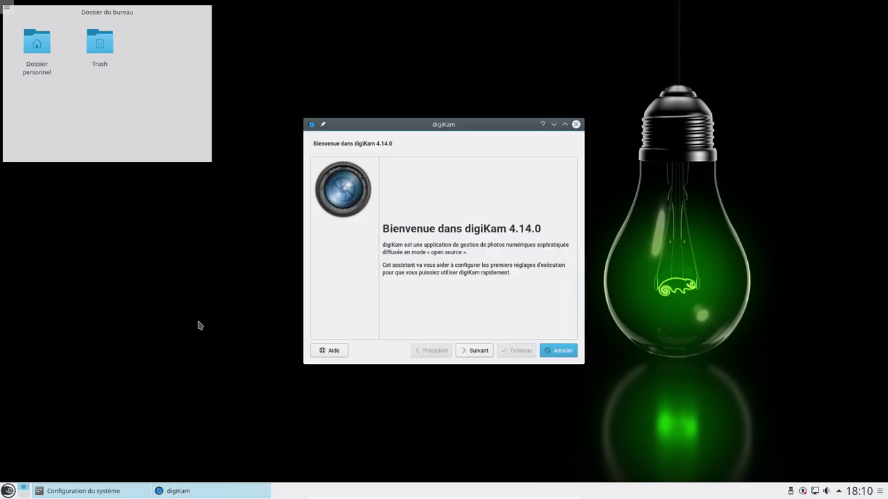
click(549, 351)
click(8, 491)
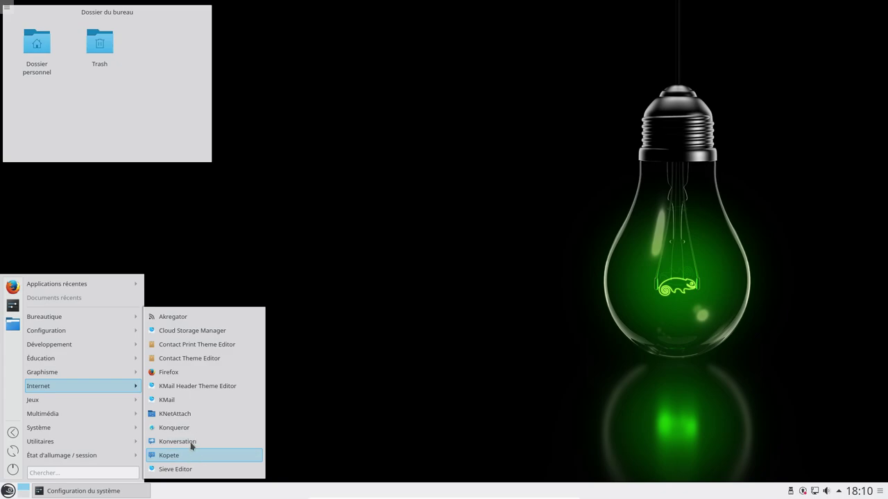
Step: Launch Firefox, decline the default-browser prompt, and view the About Firefox information
click(190, 372)
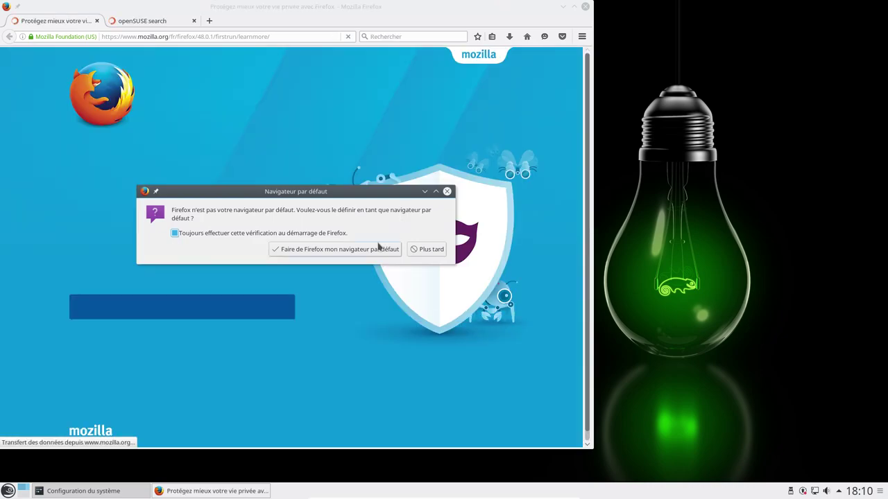
click(427, 249)
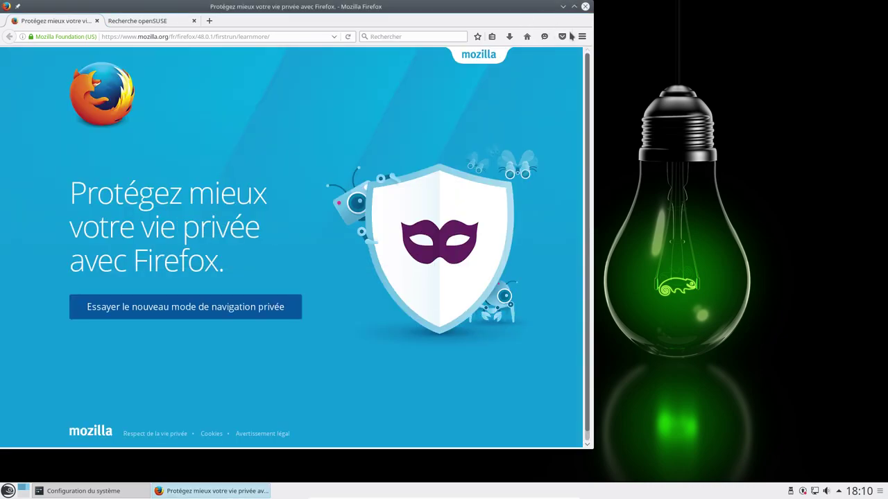
click(582, 36)
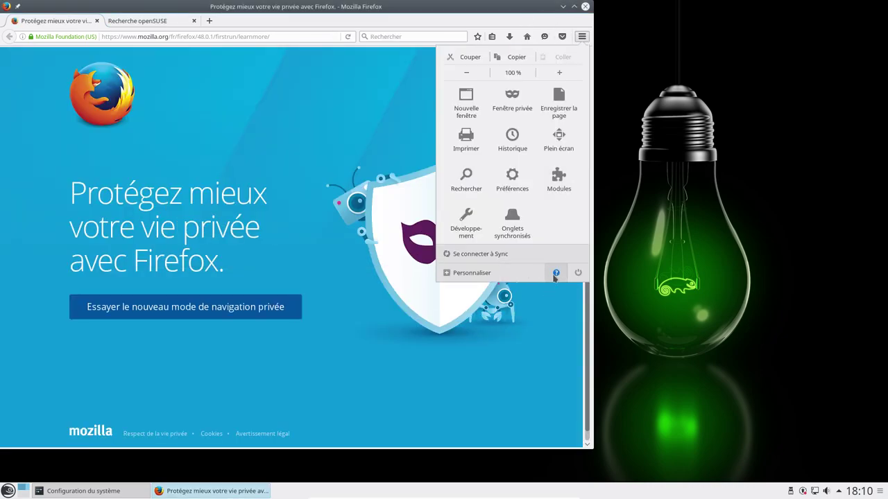
click(556, 272)
click(495, 168)
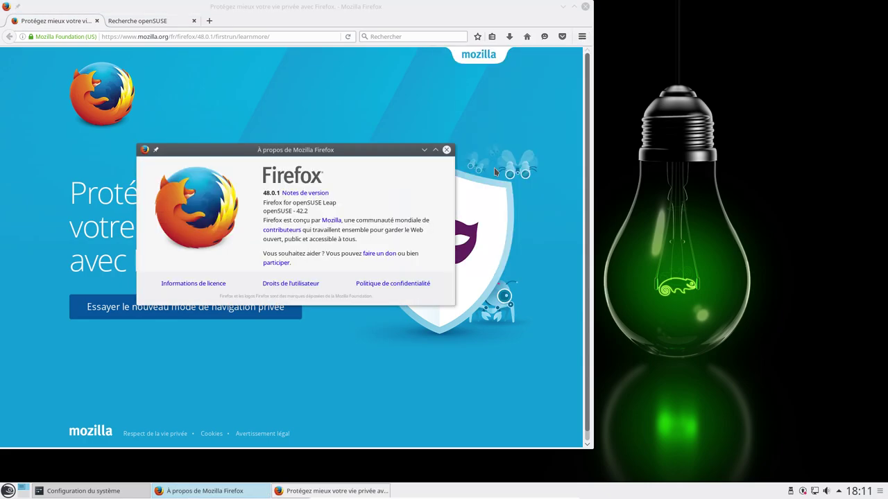
click(446, 150)
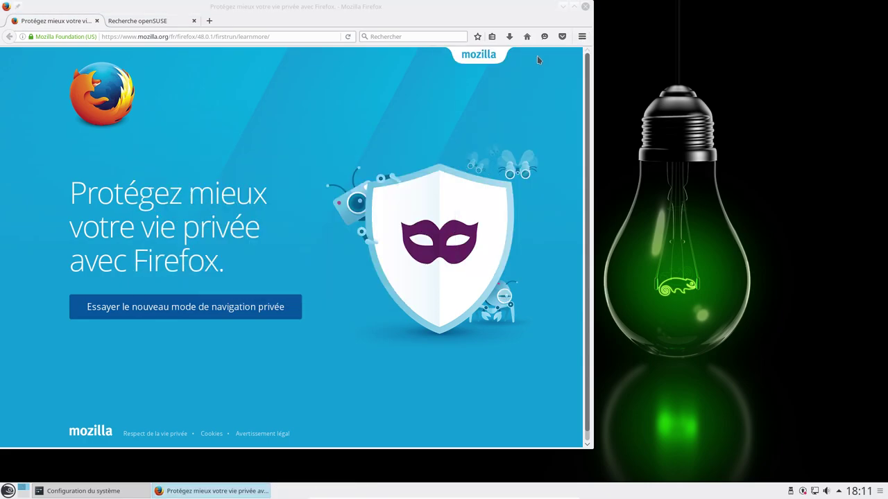
Step: Browse the Langues add-ons in the add-ons manager, then close Firefox with all three tabs
click(582, 36)
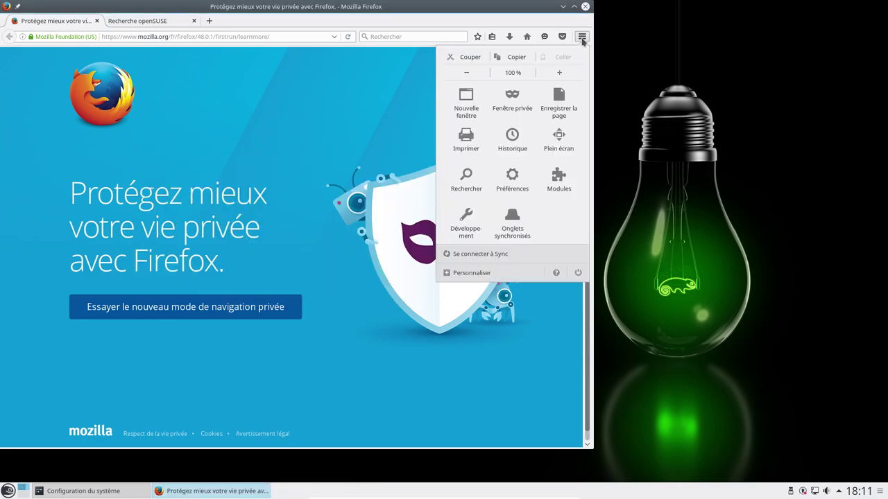
click(555, 182)
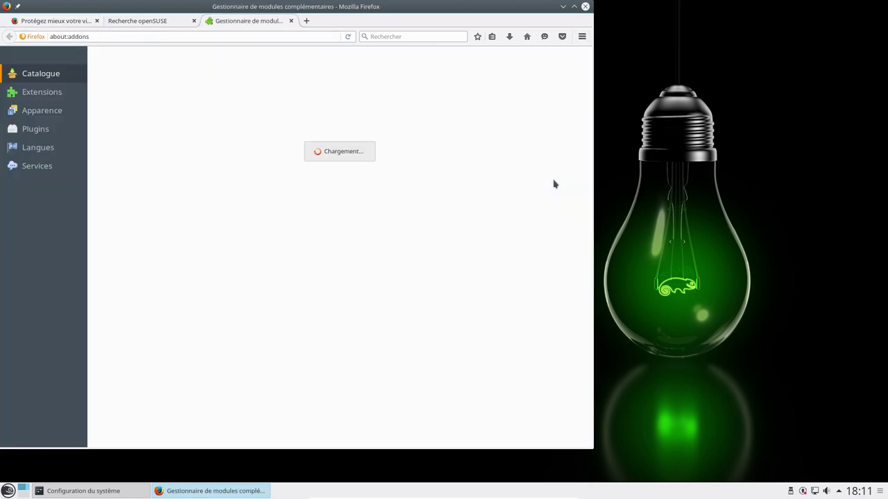
click(38, 148)
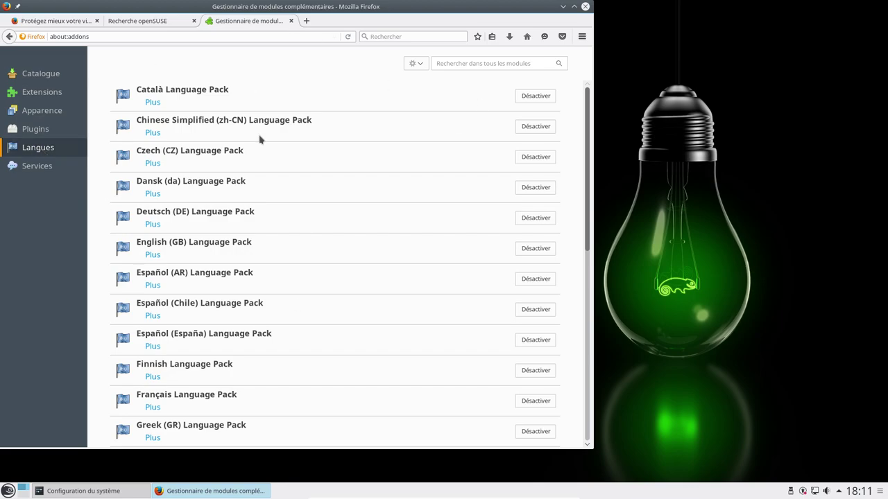
scroll(253, 177, down, 3)
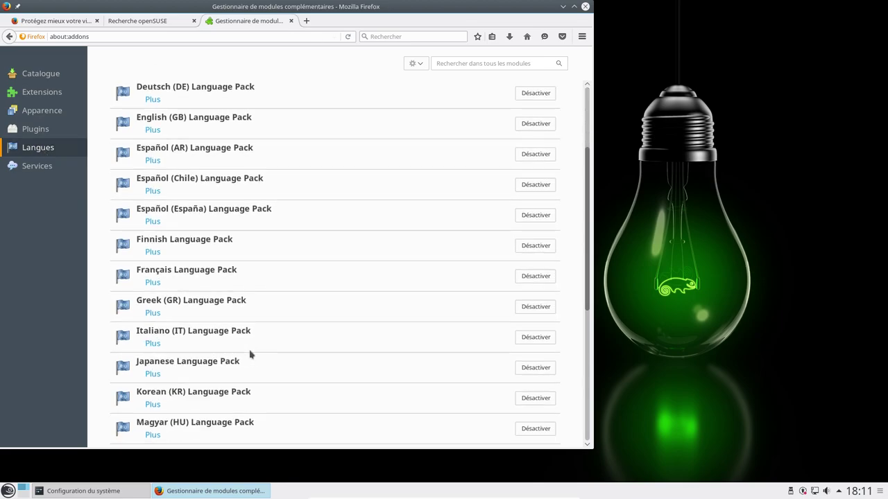
click(584, 6)
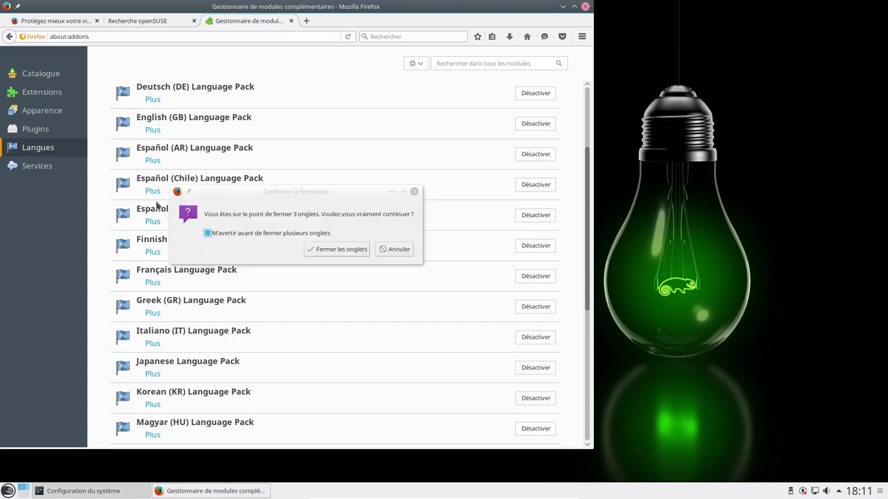
click(326, 254)
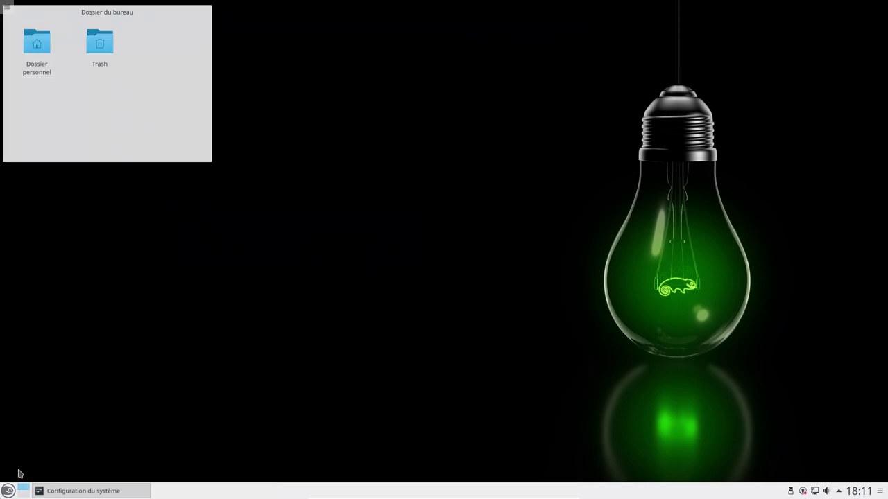
click(9, 491)
mouse_move(55, 404)
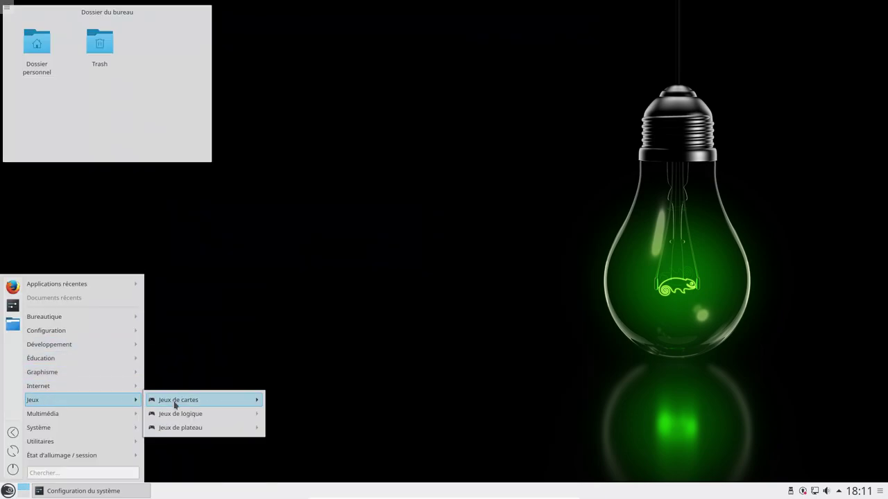
mouse_move(194, 404)
mouse_move(219, 412)
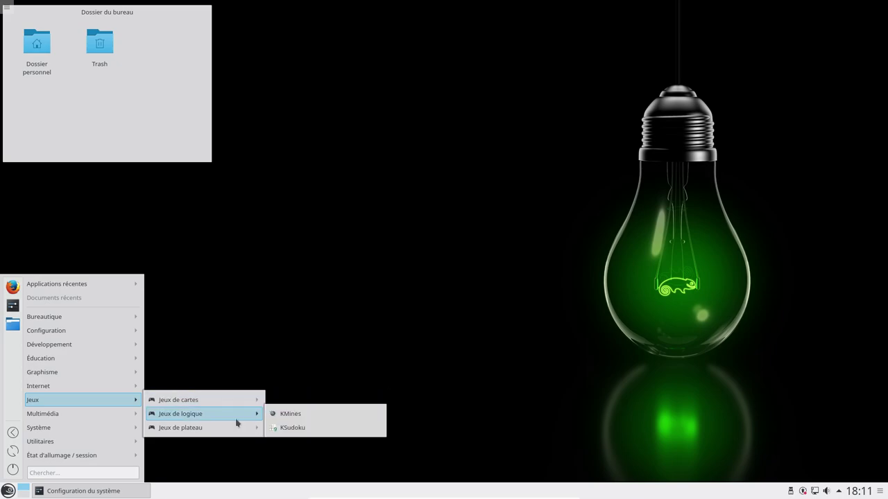
mouse_move(233, 433)
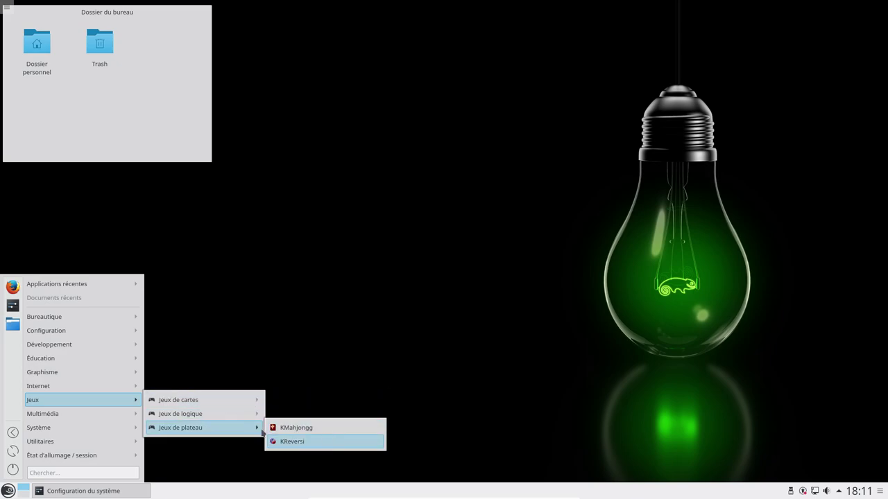
mouse_move(85, 412)
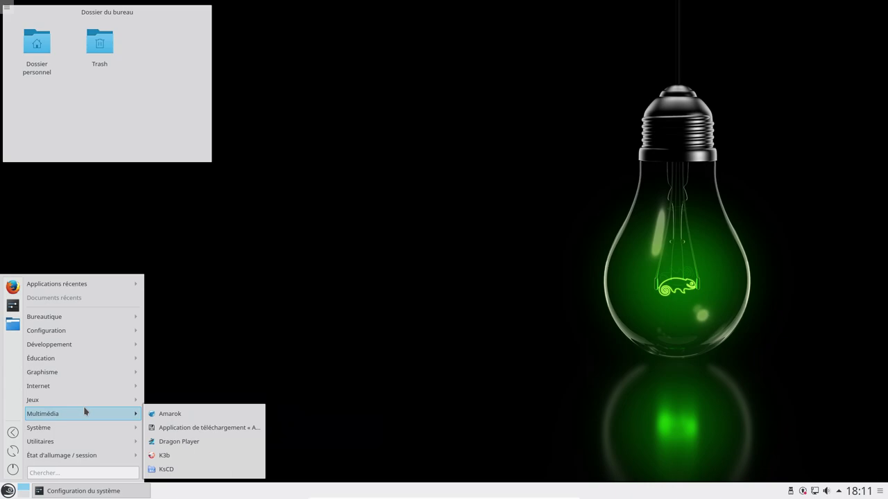
click(187, 456)
click(8, 490)
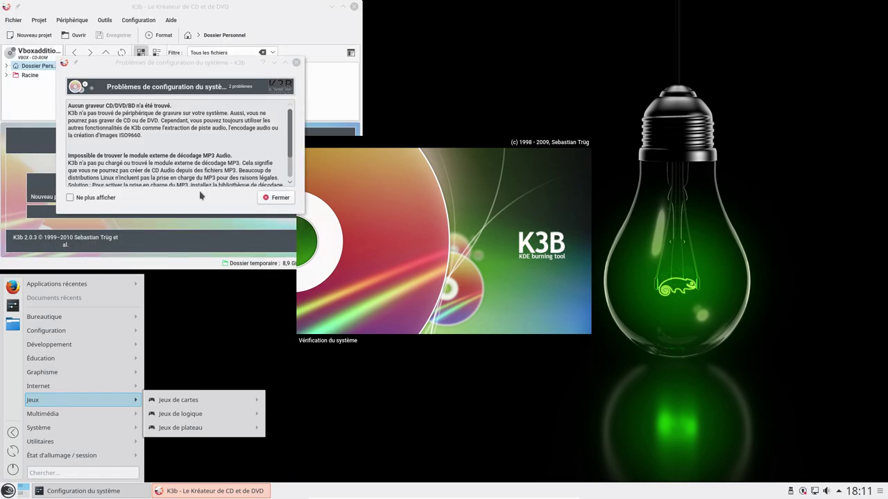
click(274, 199)
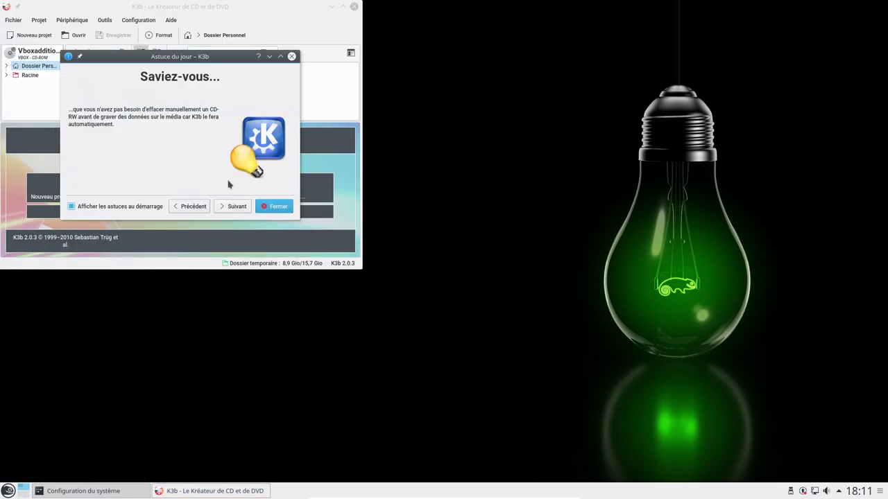
click(275, 208)
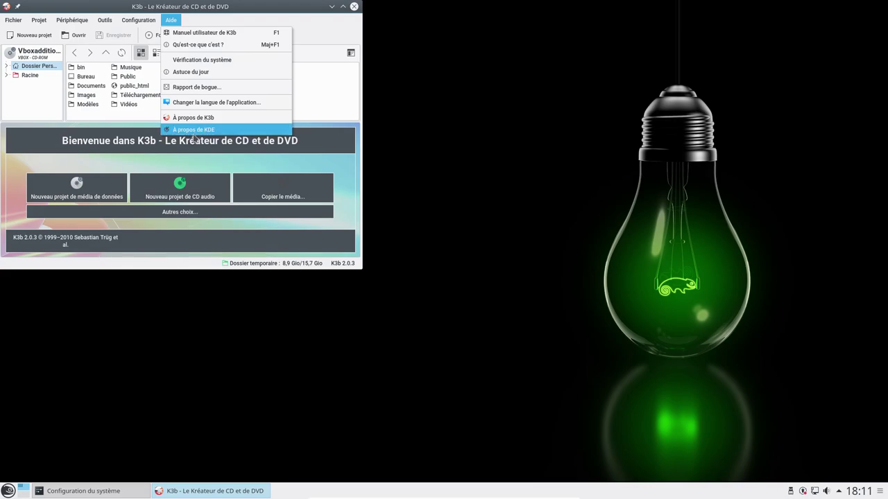
click(193, 129)
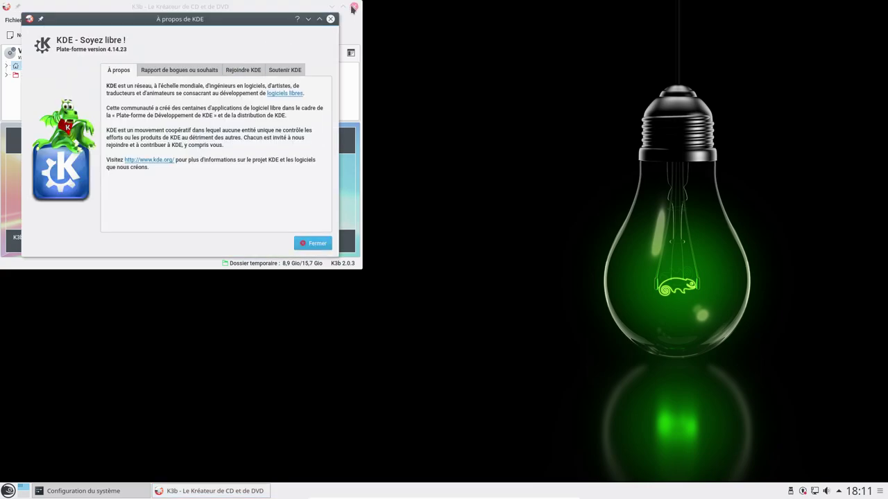
click(330, 18)
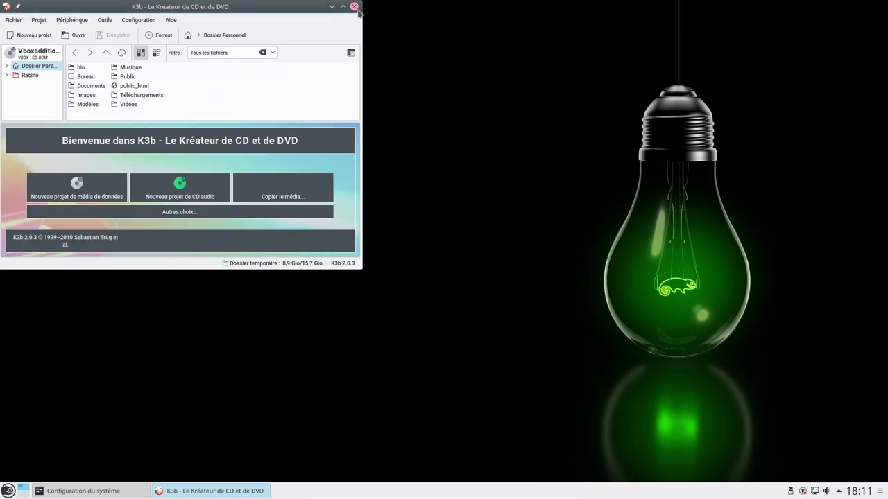
click(354, 6)
click(8, 490)
mouse_move(70, 402)
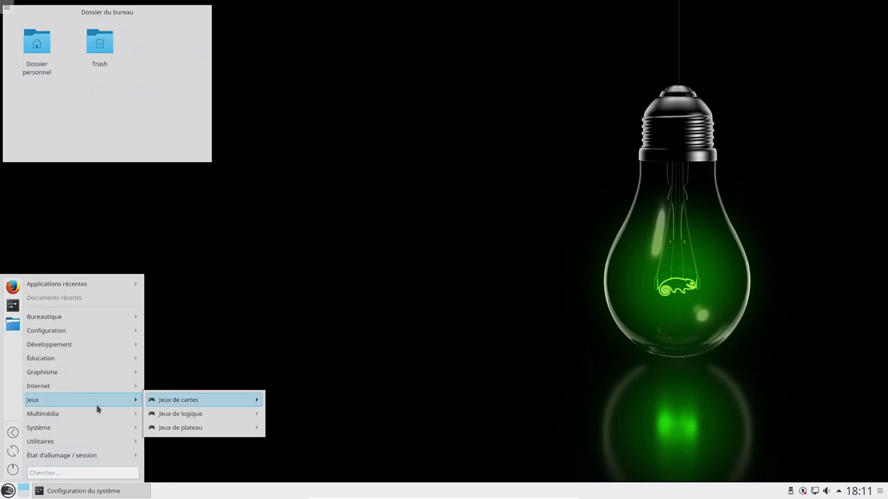
mouse_move(88, 417)
click(188, 415)
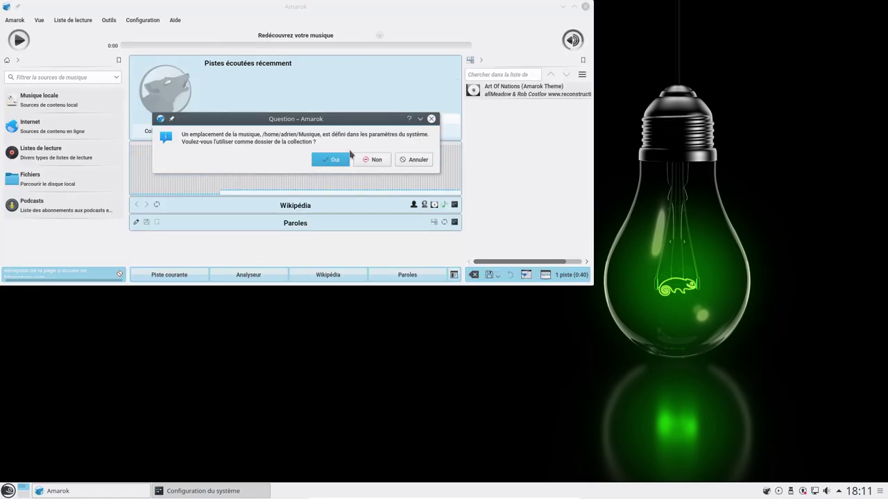
click(414, 160)
click(175, 20)
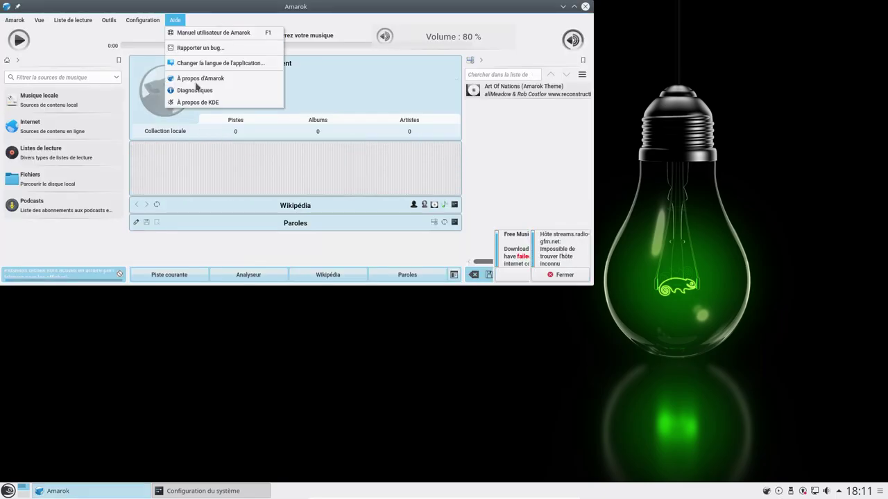
click(197, 102)
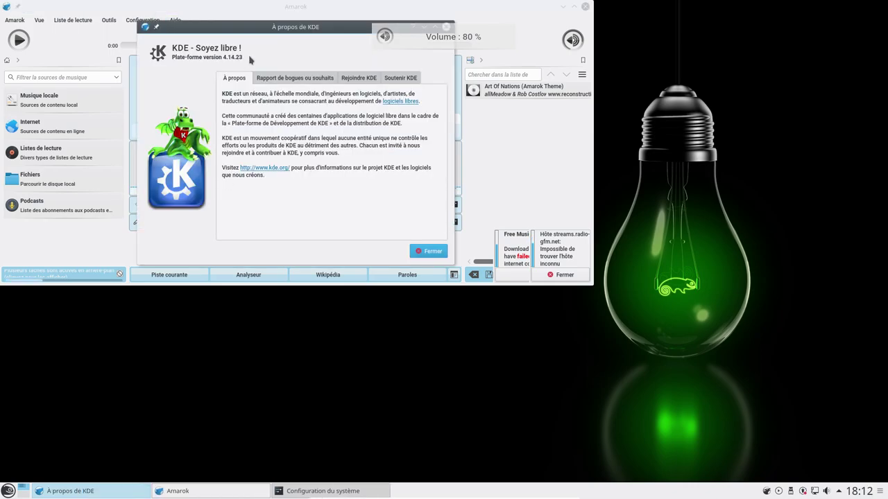
drag(452, 27, 368, 46)
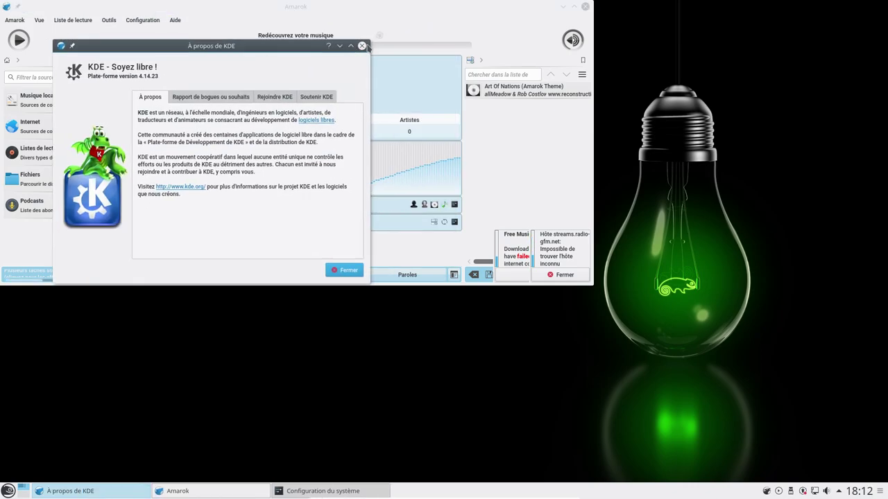
click(361, 46)
click(14, 20)
click(27, 109)
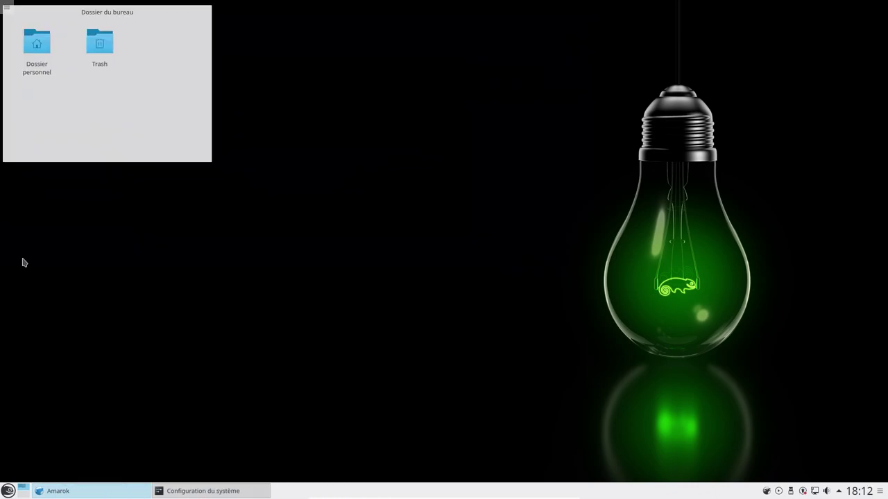
click(7, 490)
mouse_move(57, 390)
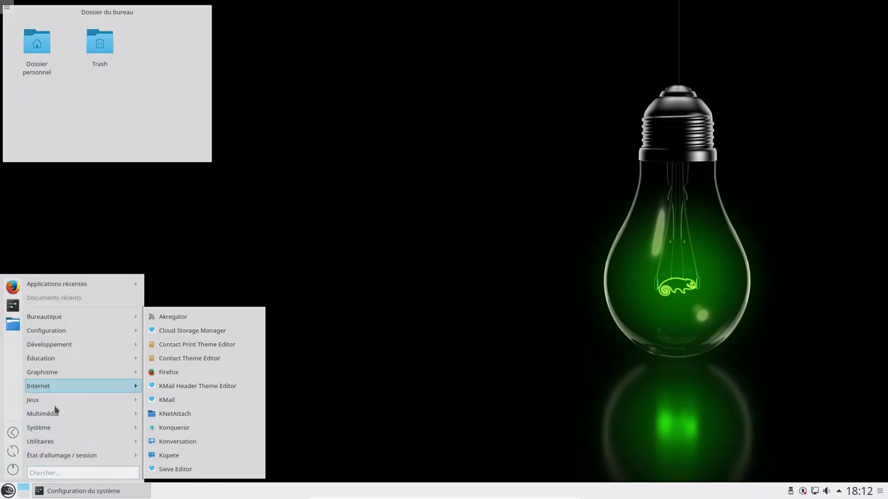
mouse_move(54, 428)
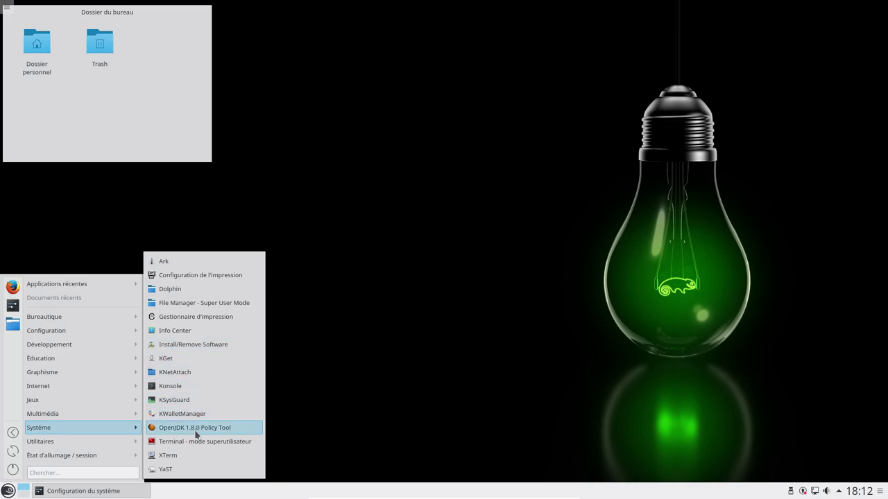
click(199, 289)
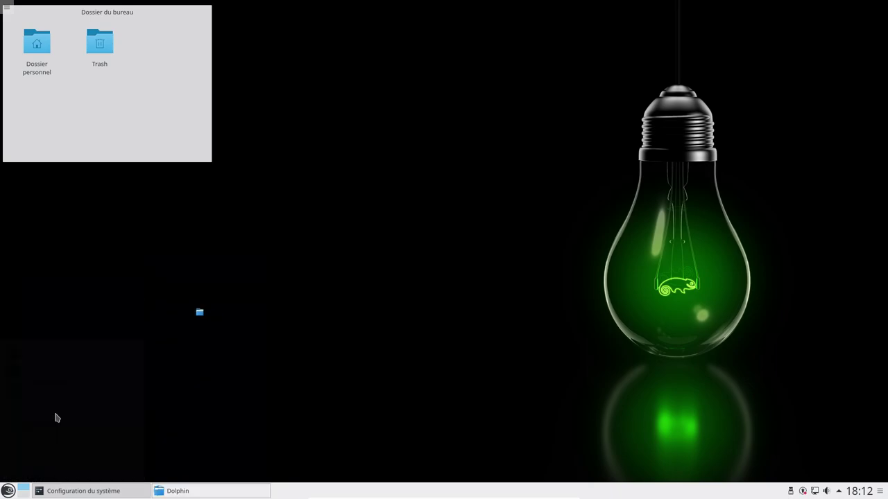
click(9, 490)
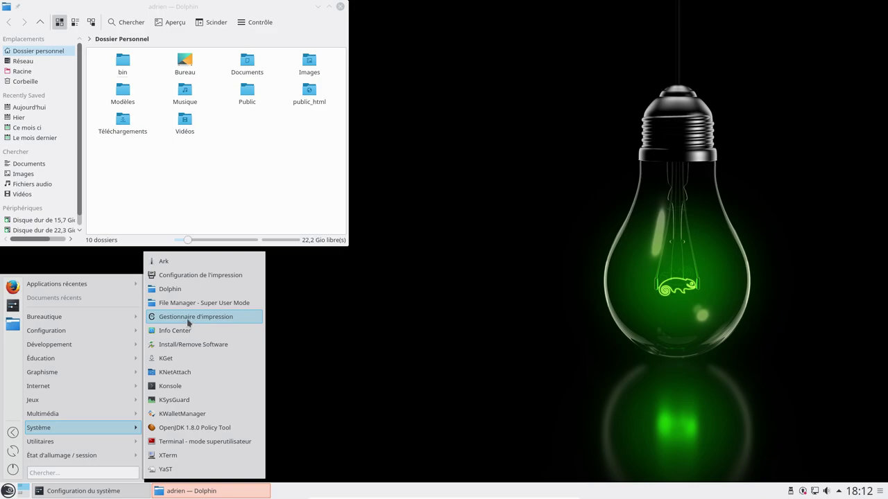
click(179, 9)
double_click(175, 11)
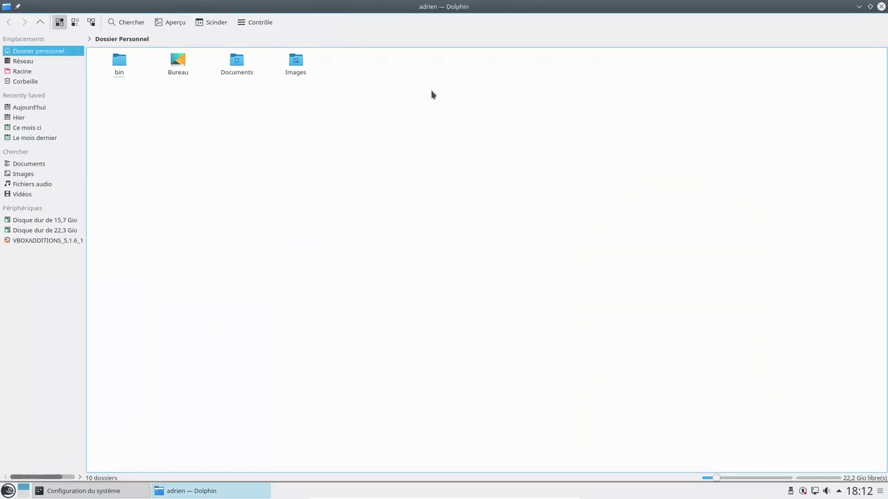
double_click(340, 7)
drag(208, 13, 421, 91)
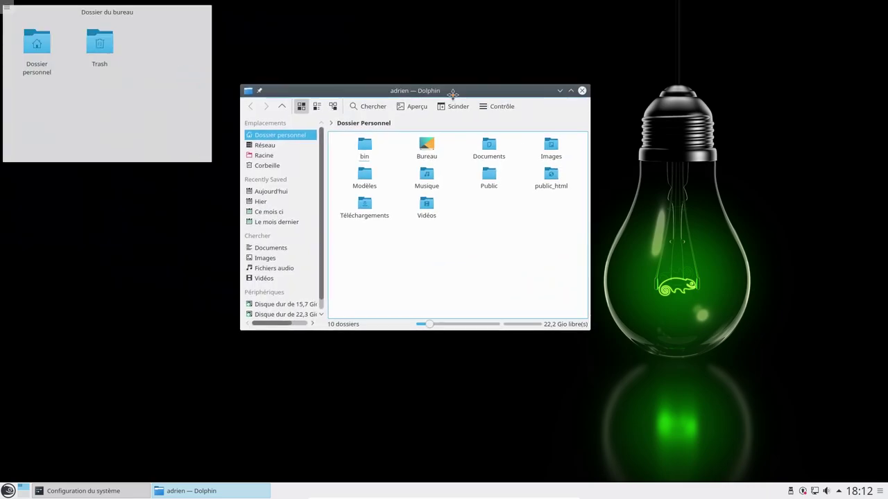
click(495, 107)
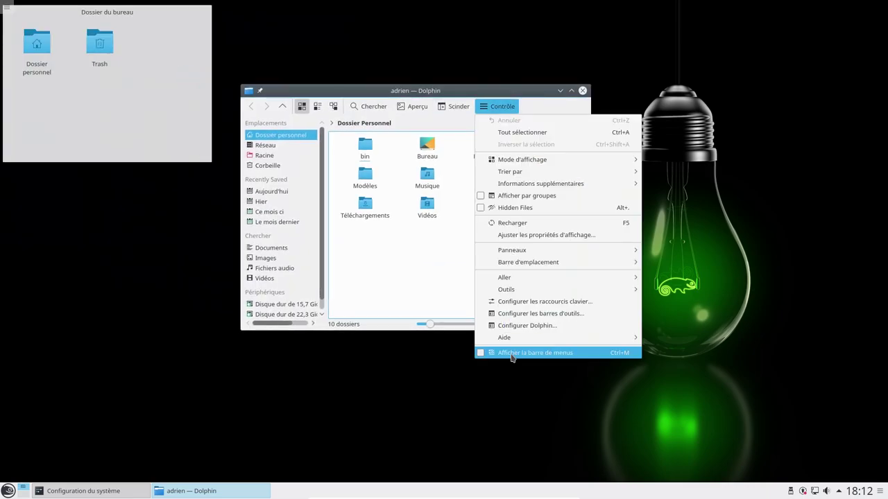
click(512, 355)
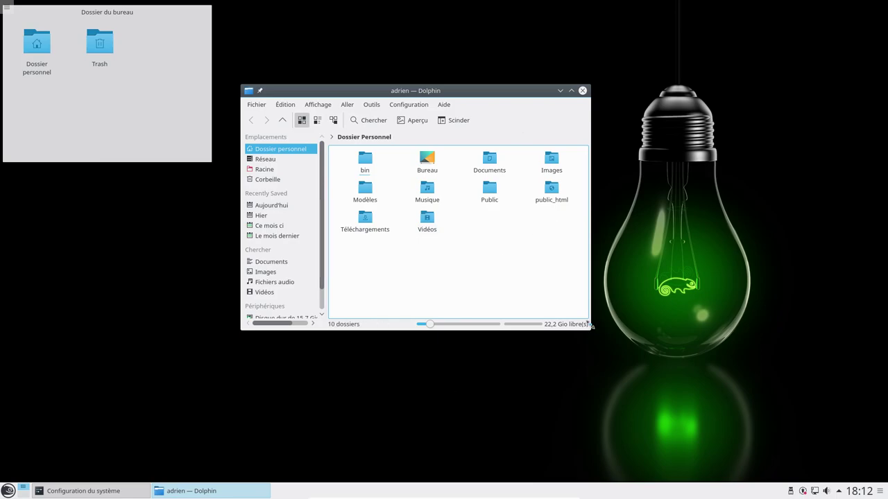
drag(591, 335, 650, 385)
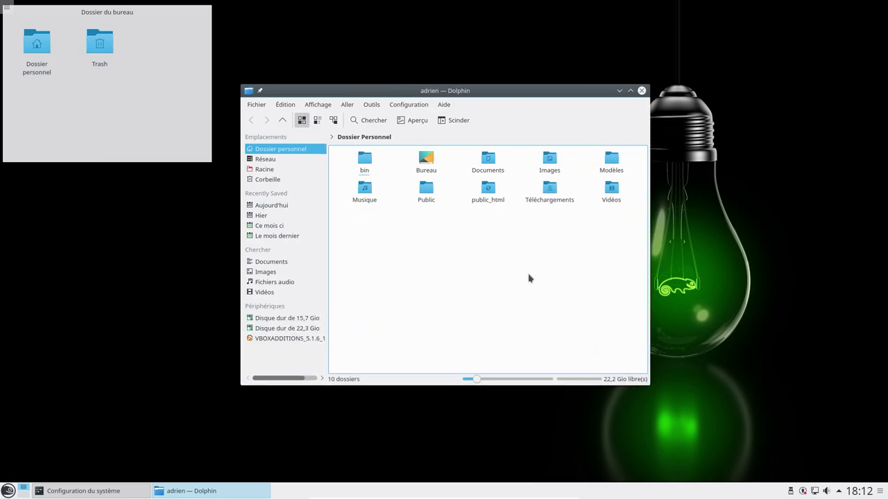
click(642, 91)
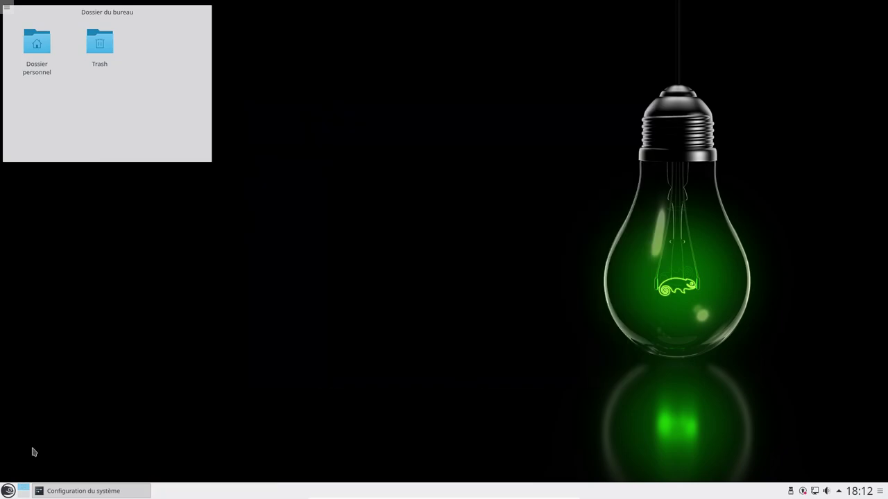
Step: Start YaST Control Center as root from the application menu, then minimize it
click(8, 491)
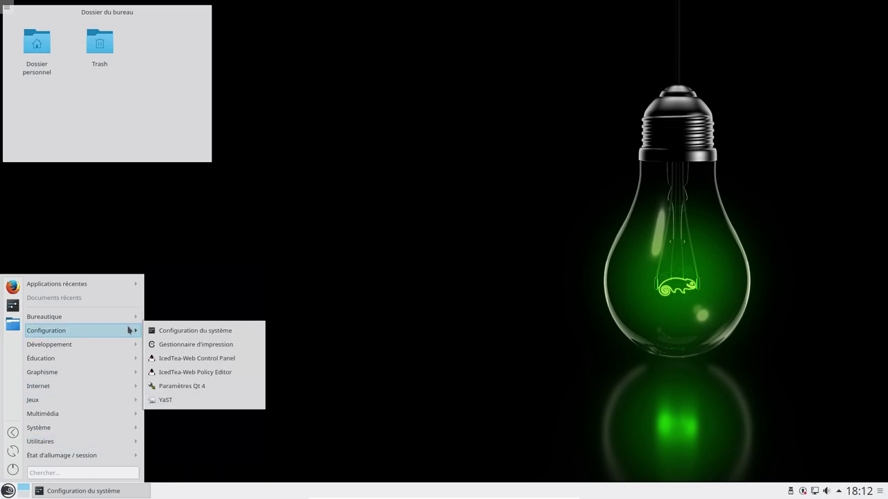
mouse_move(122, 334)
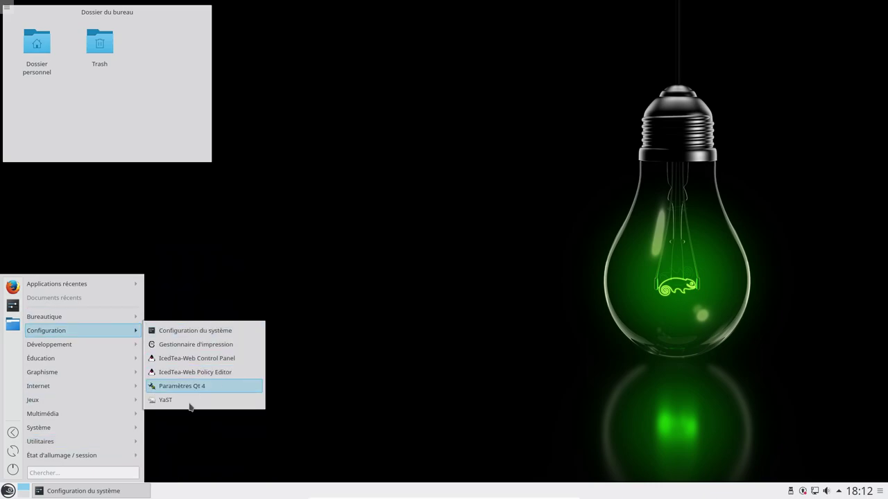
click(190, 401)
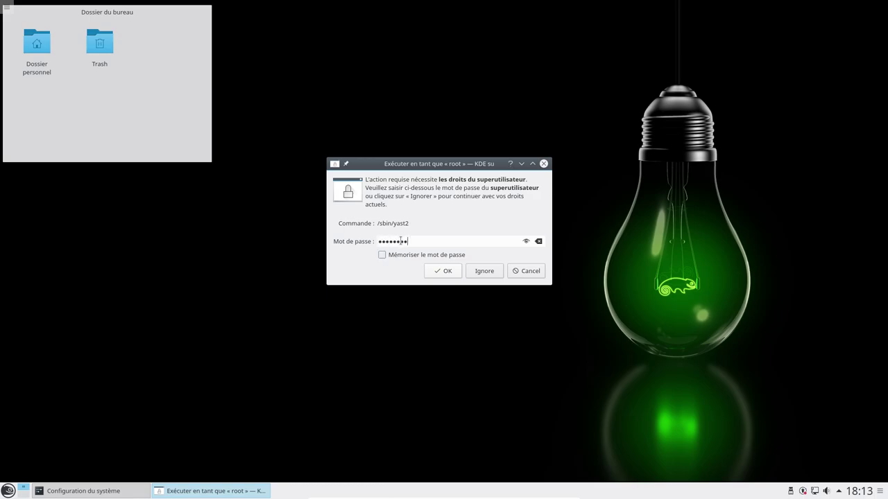
key(Return)
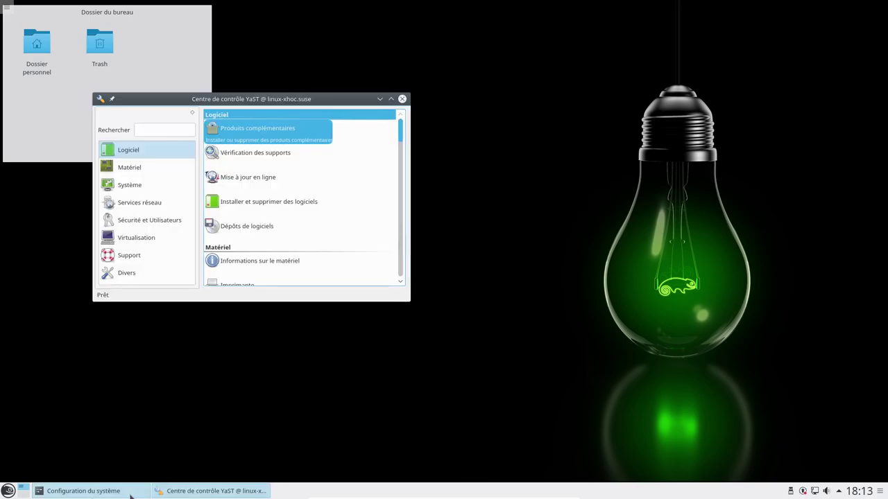
click(206, 492)
Step: Maximize System Settings and open Apparence de l'espace de travail
click(109, 491)
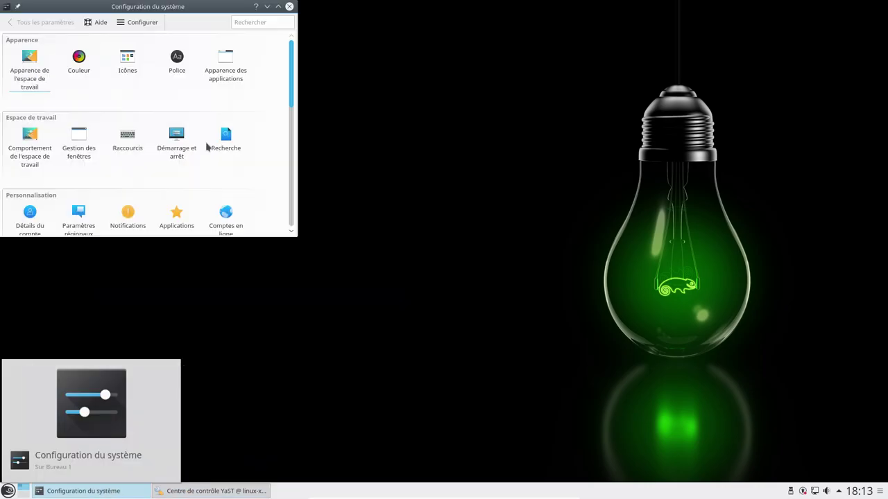
drag(254, 7, 353, 2)
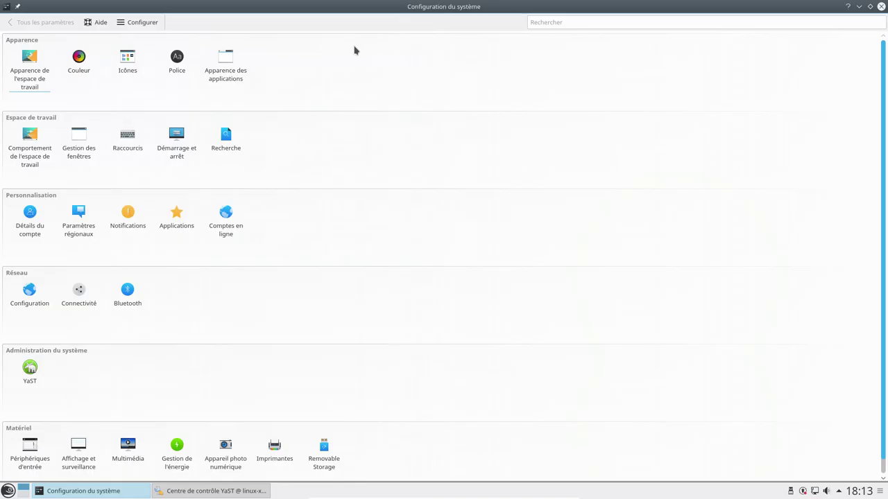
scroll(367, 131, down, 1)
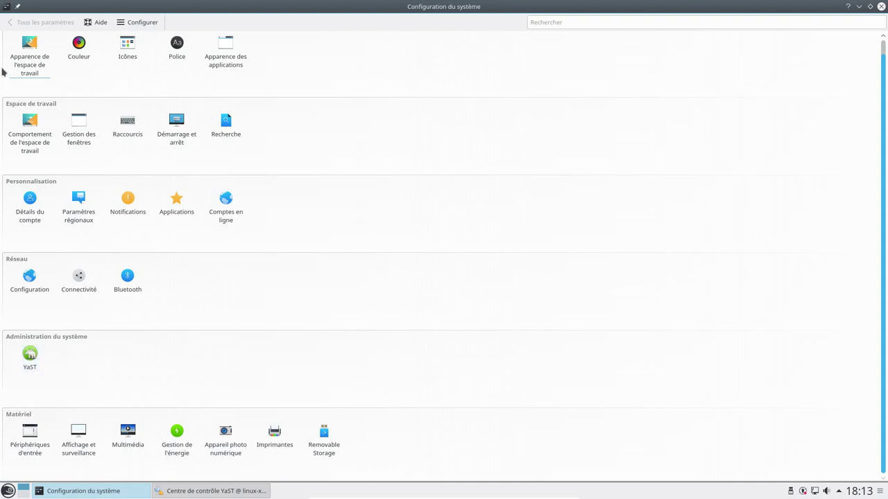
click(24, 64)
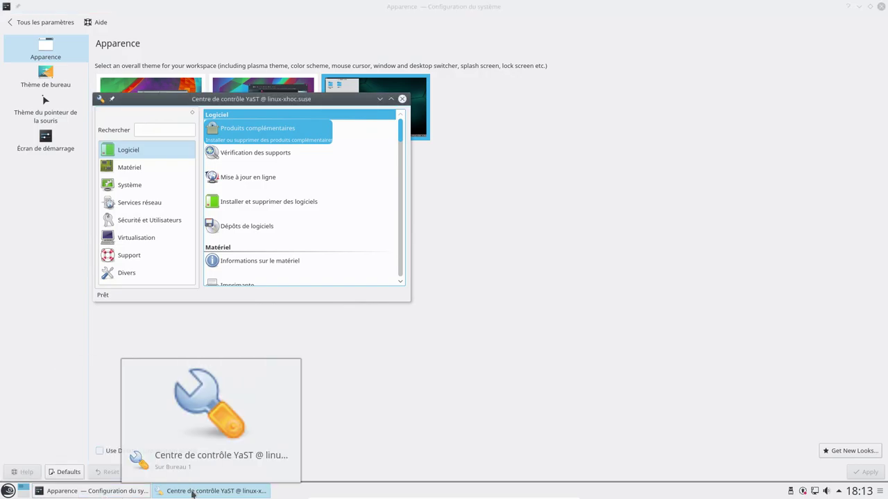
Step: Browse the desktop theme, cursor theme and splash screen pages, then return to Tous les paramètres
mouse_move(122, 496)
mouse_move(208, 493)
click(84, 494)
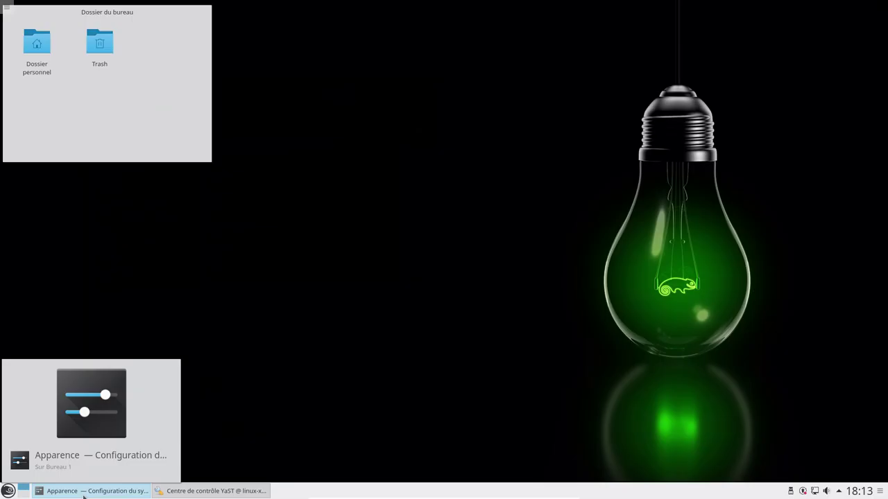
click(83, 494)
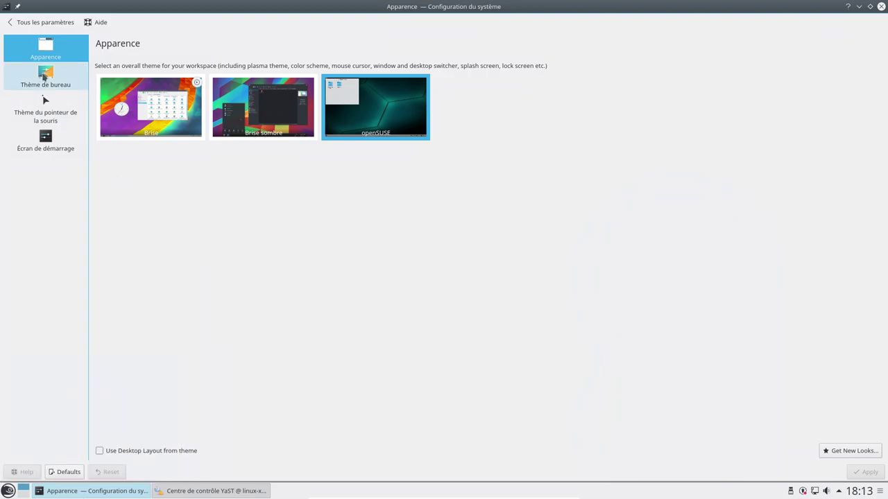
click(43, 77)
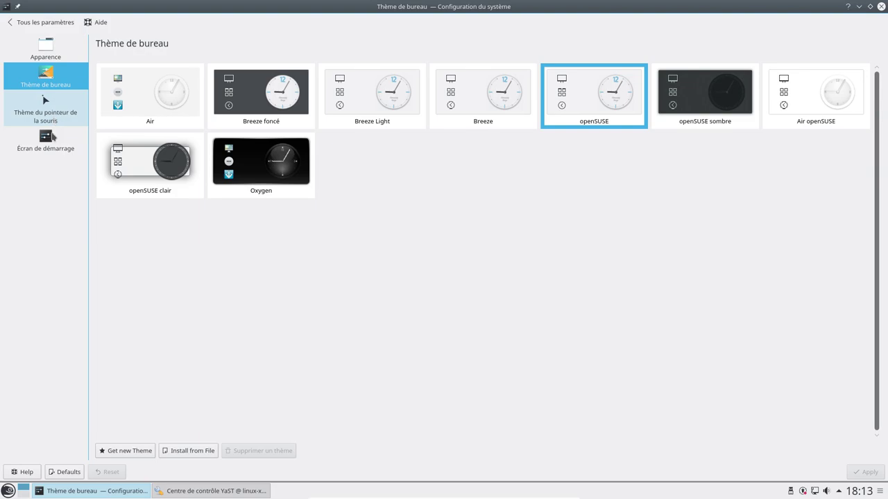
click(50, 125)
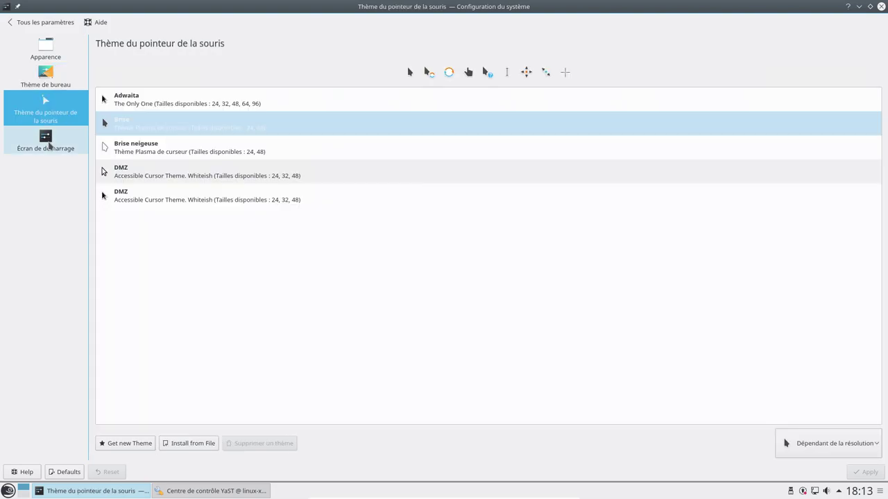
click(49, 145)
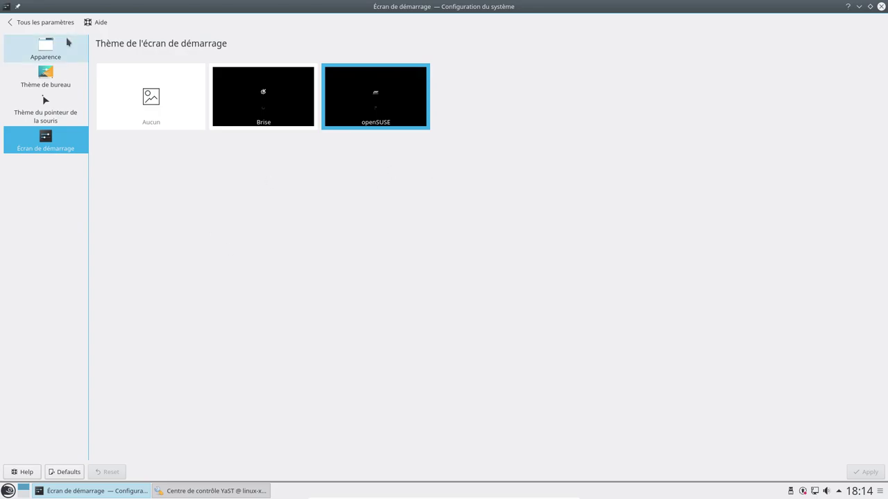
click(28, 22)
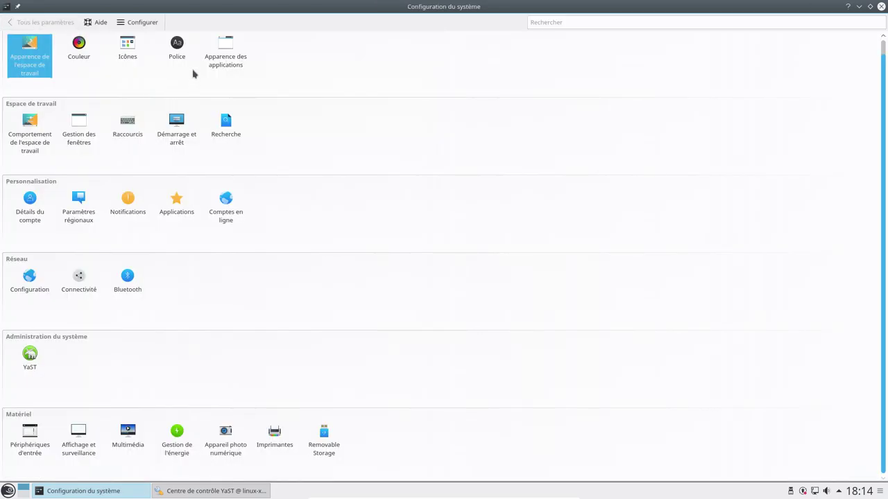
Step: Review the Breeze window decoration and GTK style pages, close System Settings, and open the application menu
click(231, 55)
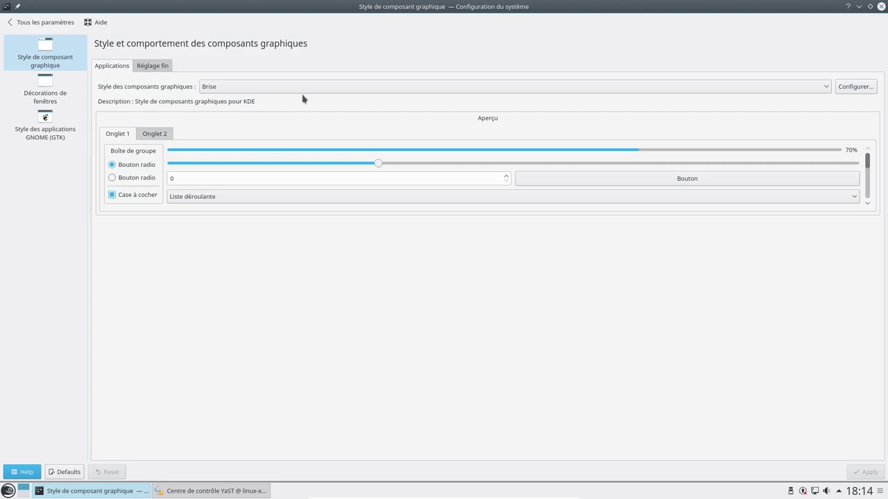
click(40, 89)
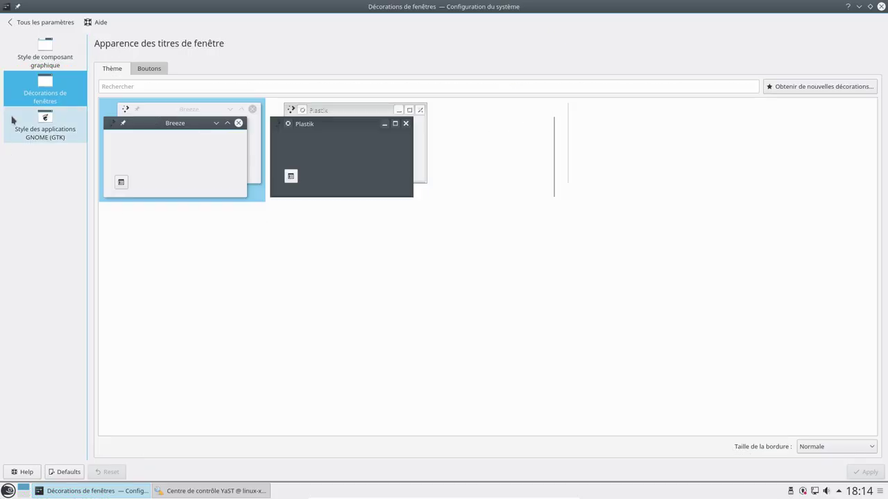
click(44, 137)
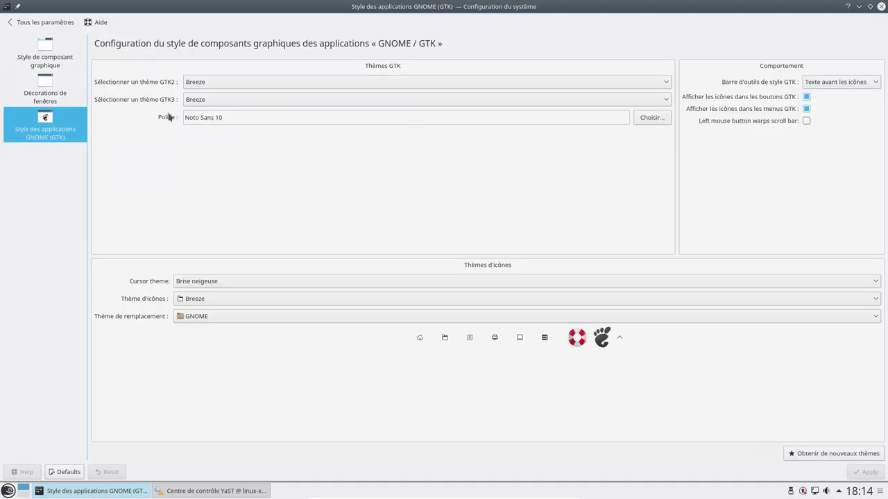
click(881, 7)
click(8, 491)
Step: Launch GIMP from Graphisme and switch it to single-window mode
mouse_move(73, 360)
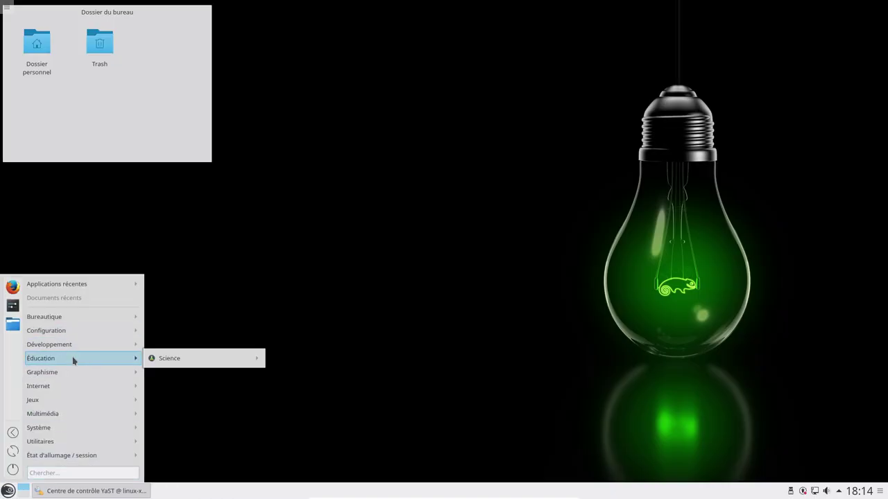
mouse_move(100, 374)
click(198, 359)
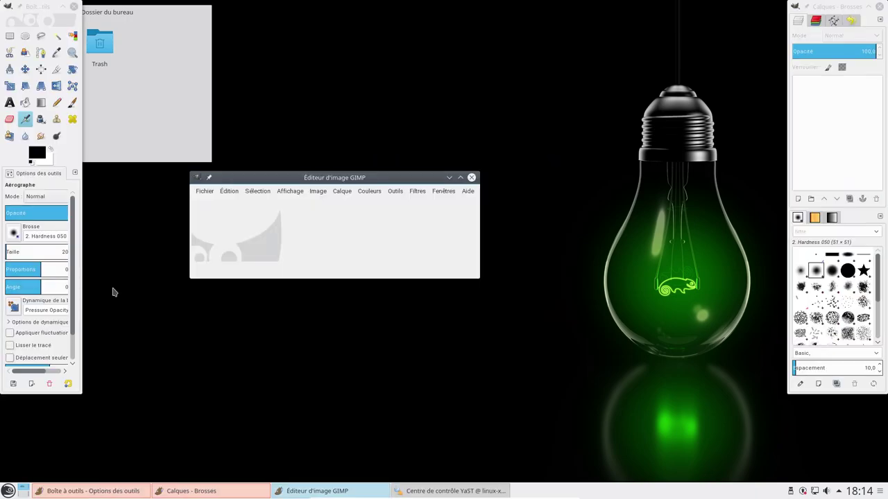
click(439, 192)
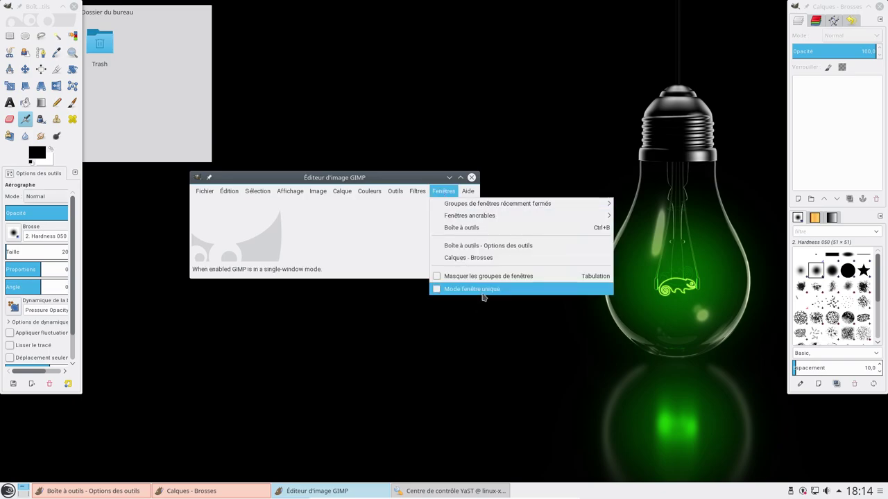
click(484, 291)
drag(345, 112, 531, 28)
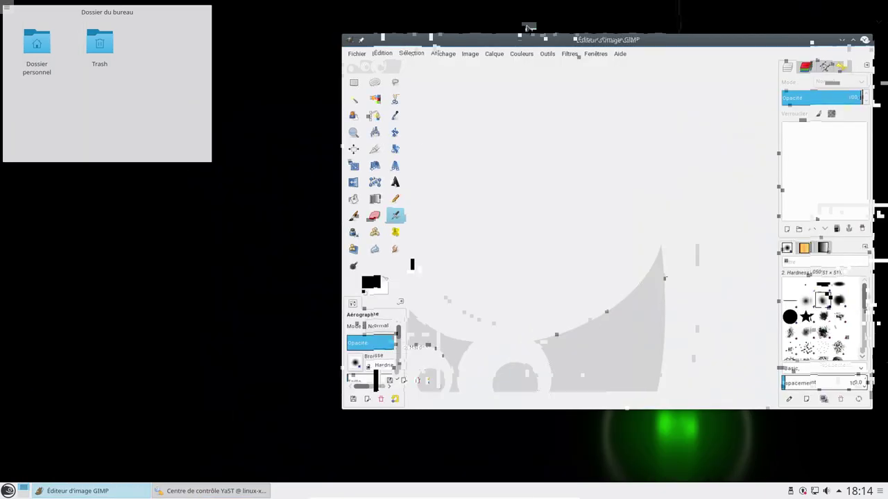
Step: Open the home folder in Dolphin, move it to the screen top, and browse its Help menu
click(41, 62)
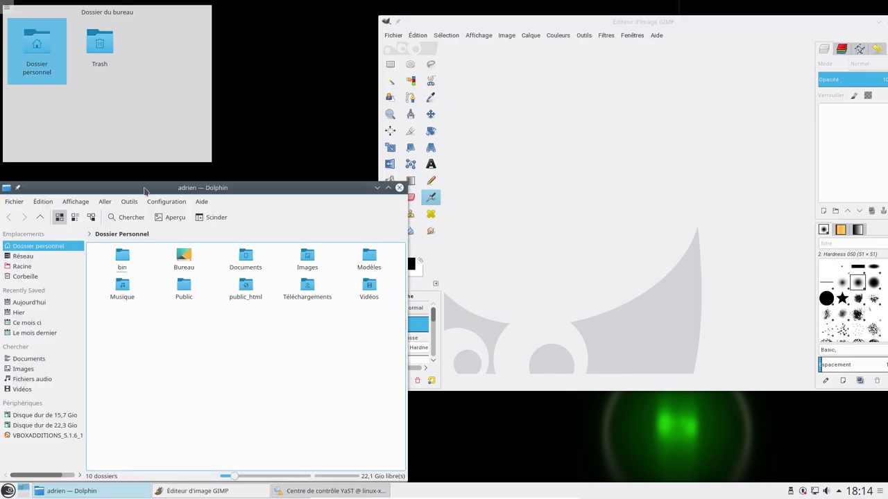
drag(145, 193, 143, 39)
click(201, 49)
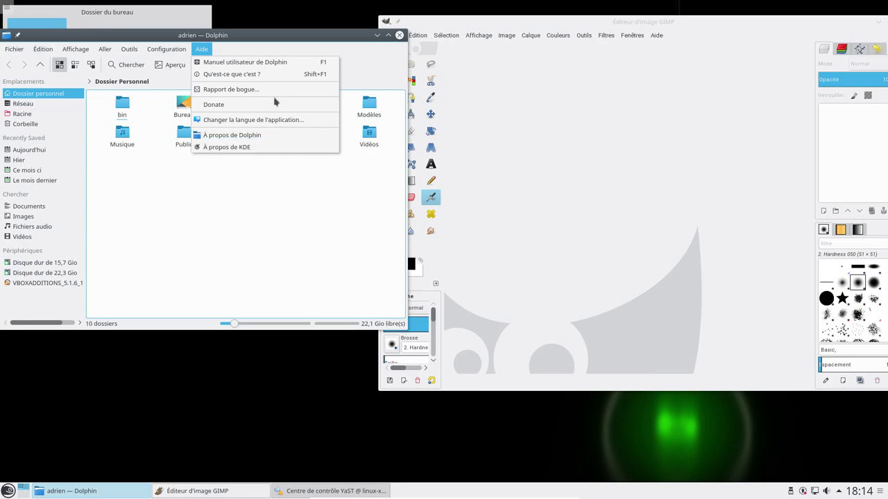
mouse_move(167, 49)
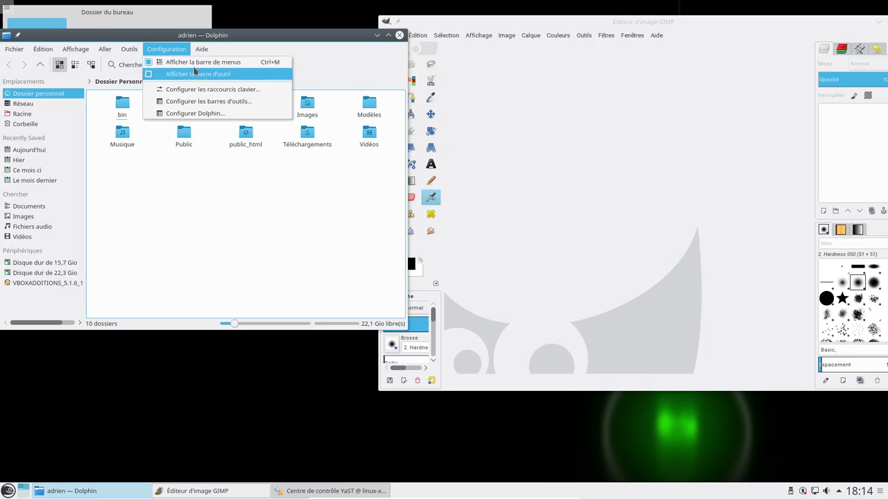
mouse_move(201, 50)
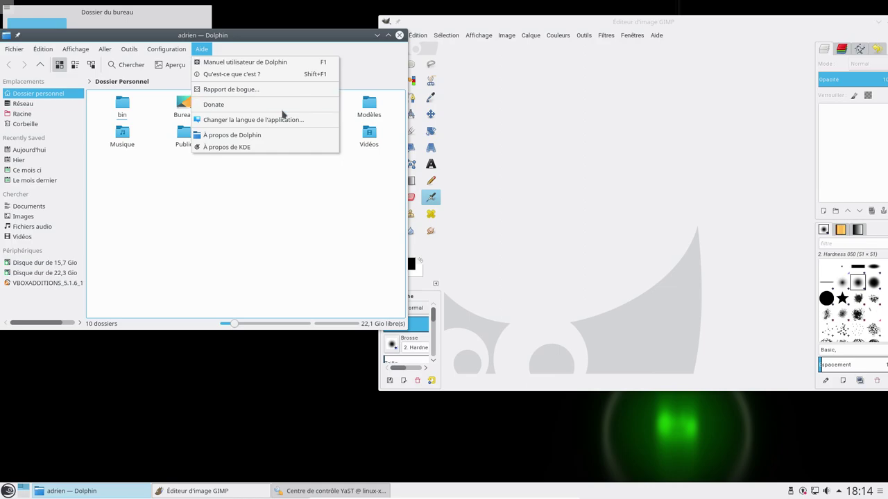
Step: Toggle GIMP into full screen and back, then close GIMP and Dolphin
click(587, 32)
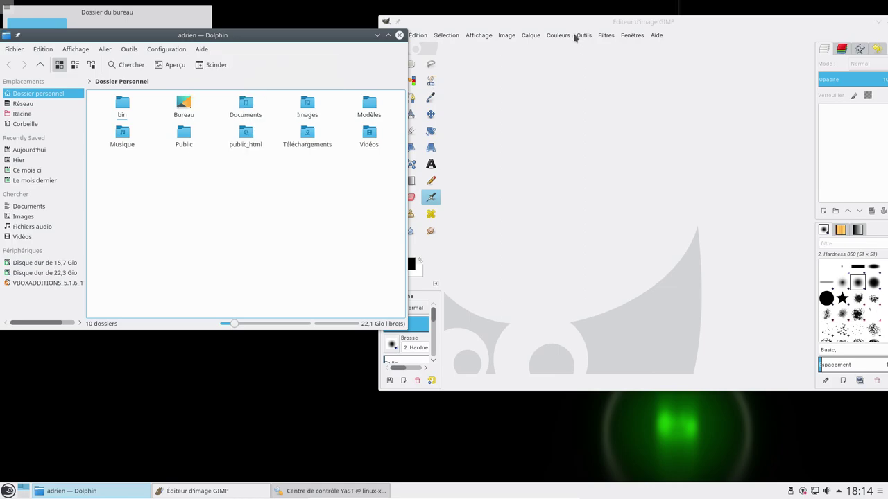
click(561, 35)
mouse_move(571, 208)
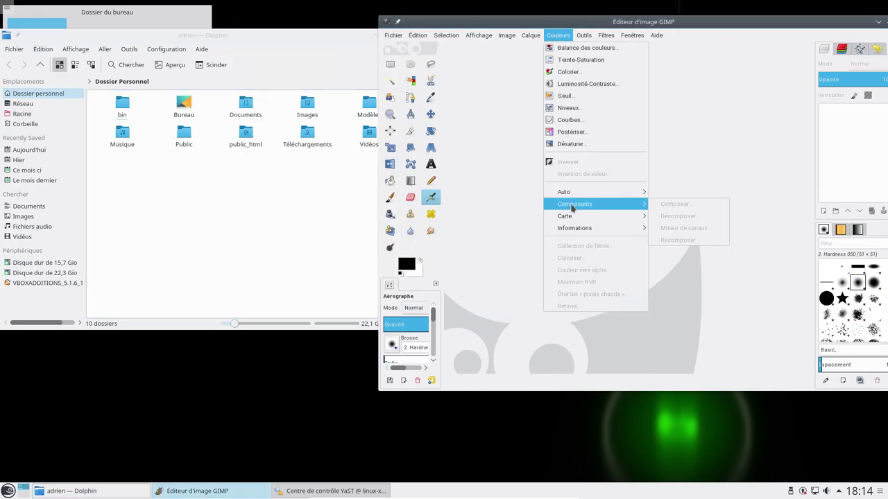
mouse_move(485, 40)
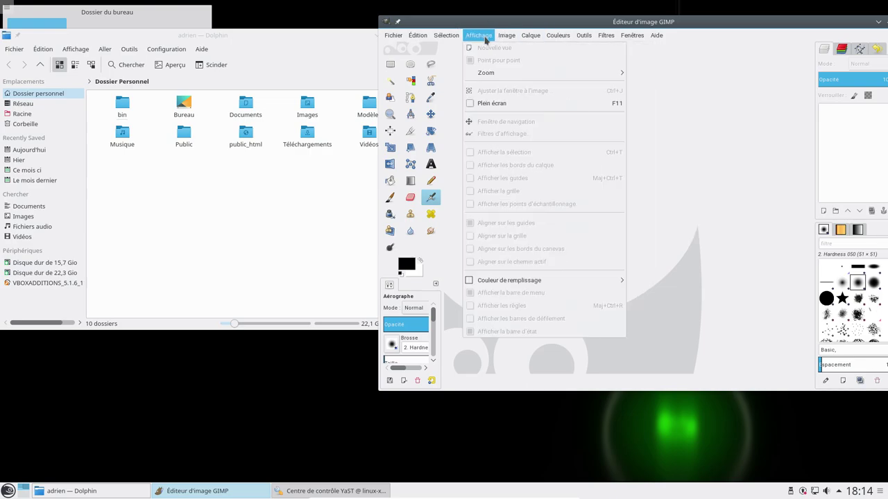
click(491, 107)
click(106, 9)
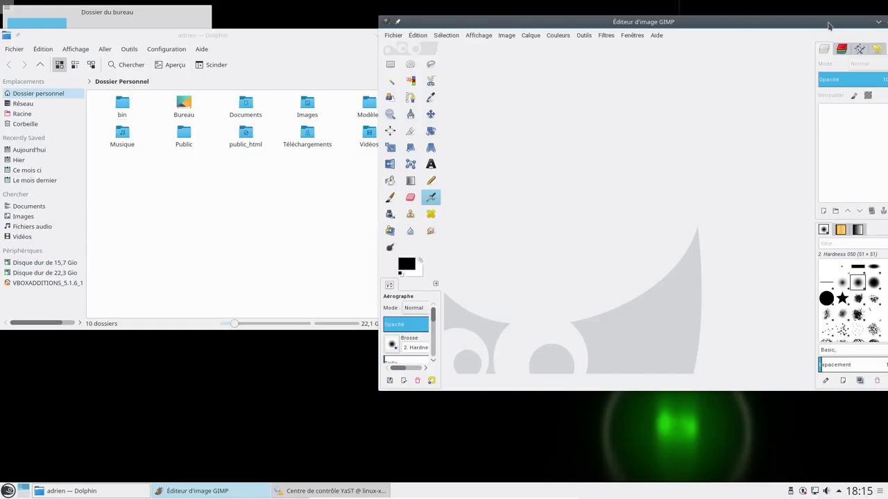
double_click(837, 26)
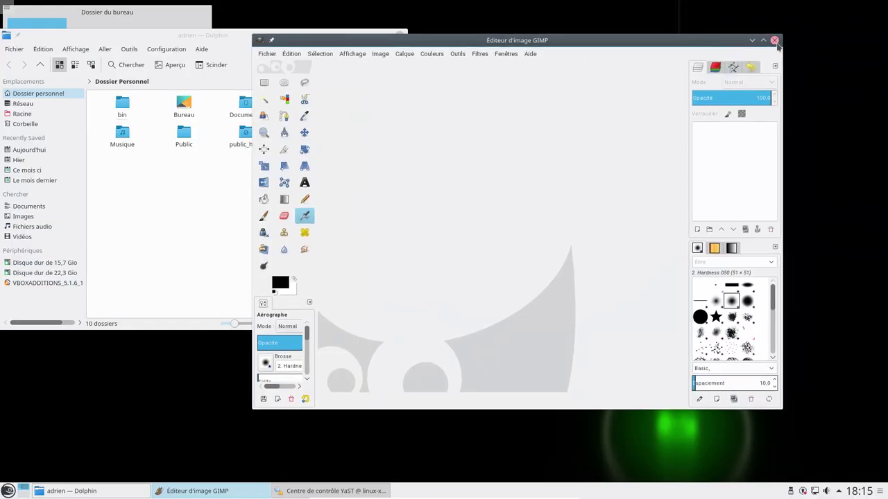
click(775, 40)
click(399, 36)
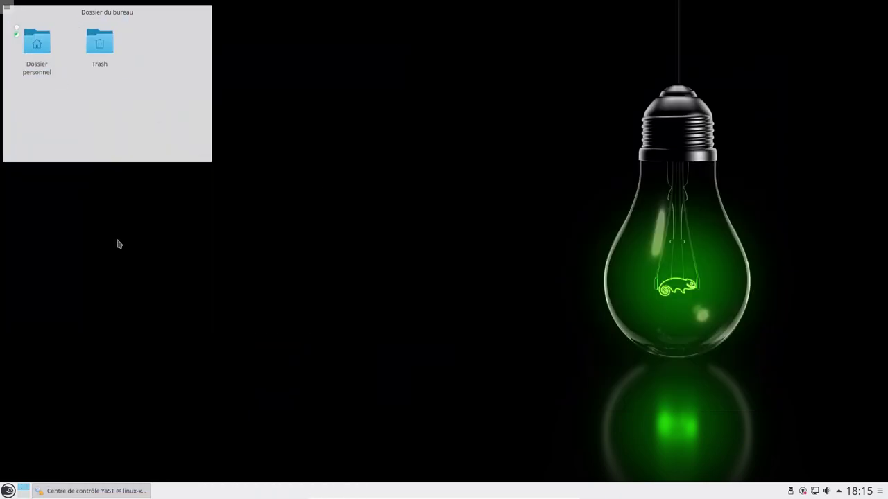
Step: Restore YaST Control Center and enlarge it so modules show in columns
click(100, 490)
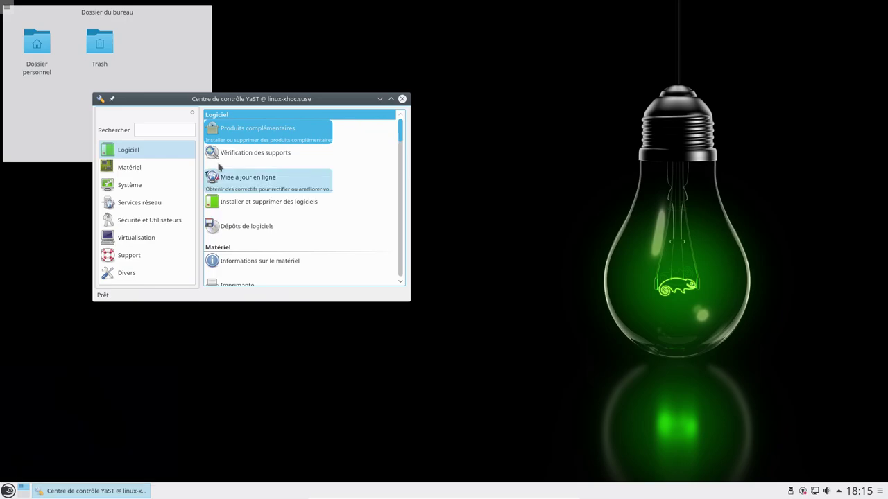
drag(241, 105, 222, 41)
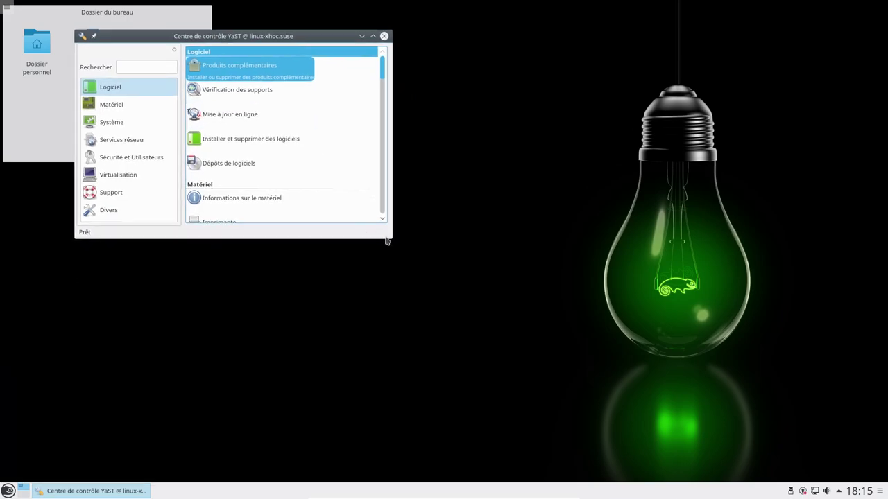
drag(392, 240, 651, 416)
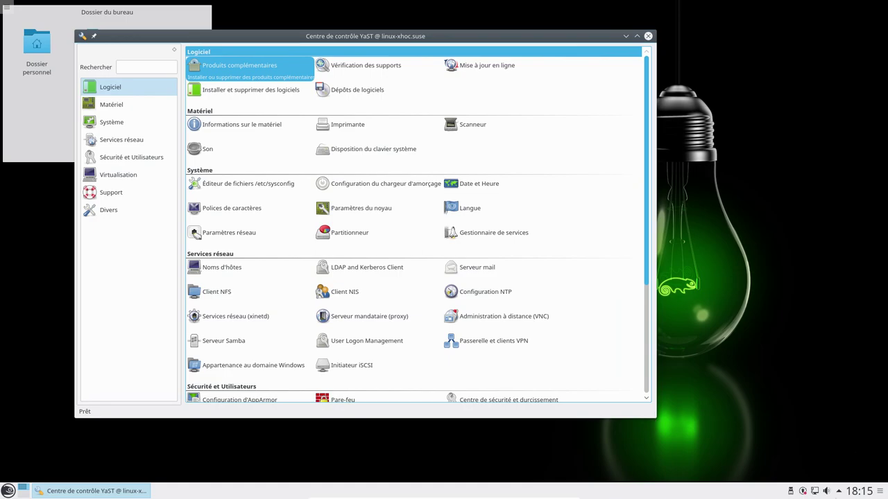
Step: Install the available security update, then expand the openSUSE-2016-614 update description
click(804, 491)
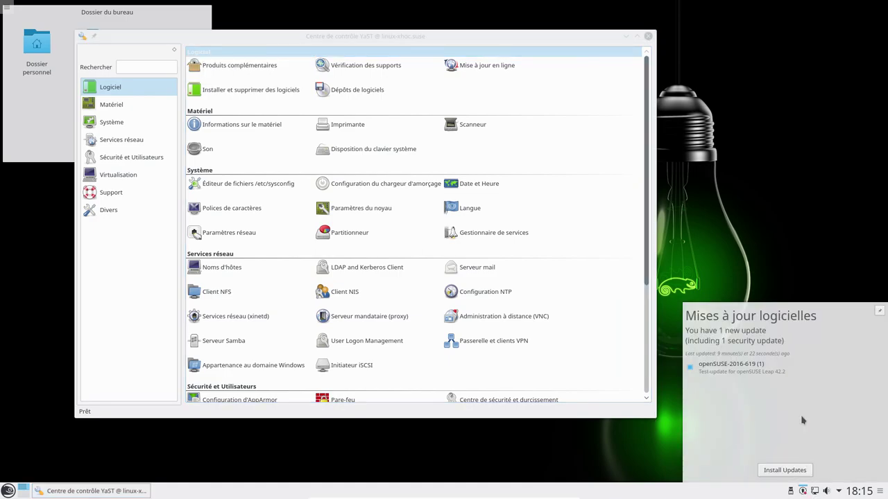
click(786, 472)
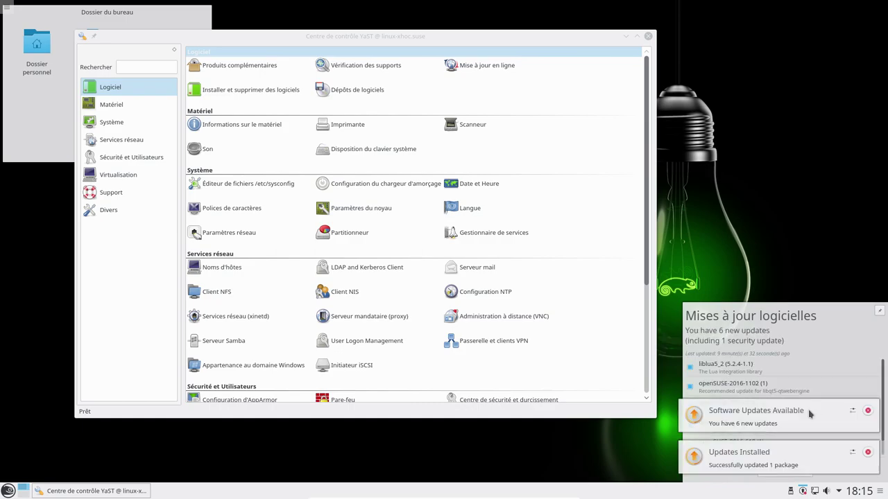
click(874, 424)
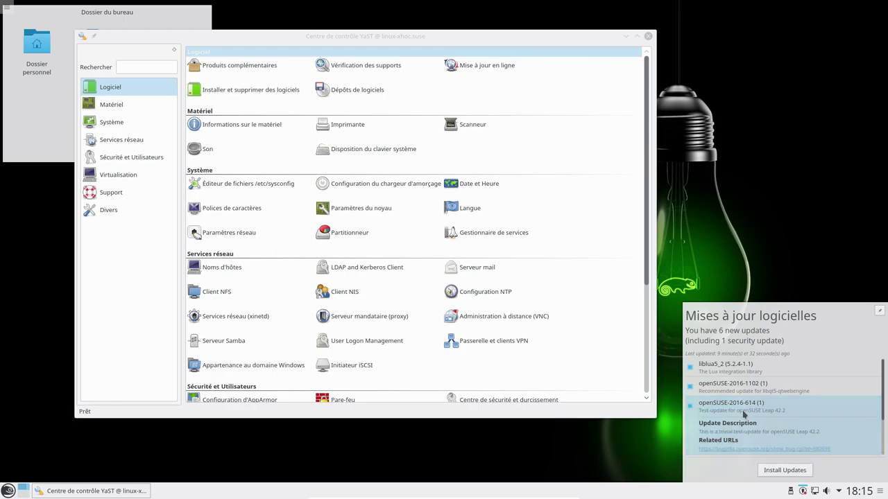
Step: Install all six pending updates, close the updates panel, and nudge the YaST window up-right
scroll(763, 399, down, 3)
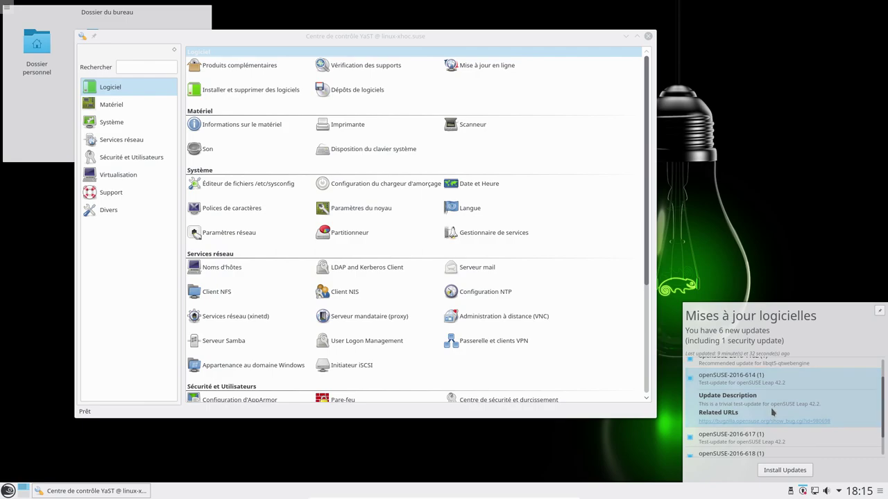
click(779, 472)
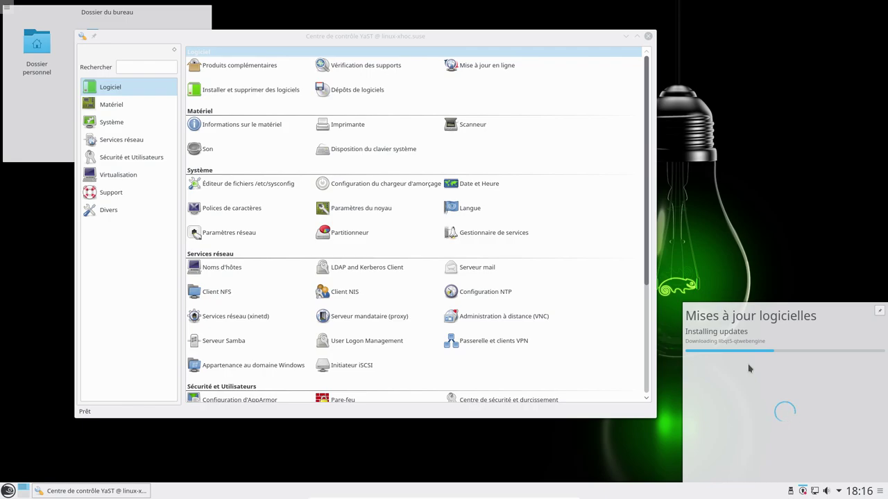
click(803, 492)
drag(207, 36, 235, 28)
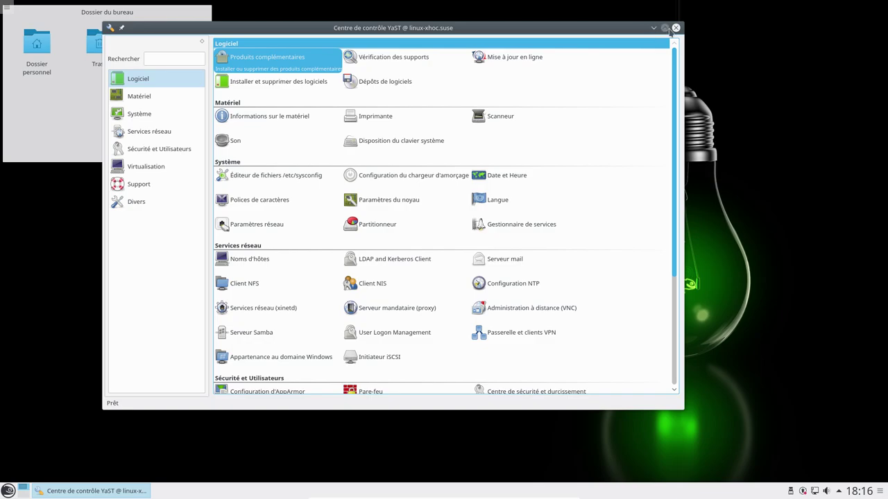
Step: Maximize YaST, switch to tty2 with Ctrl+Alt+F2, and enter root as the login name
click(666, 28)
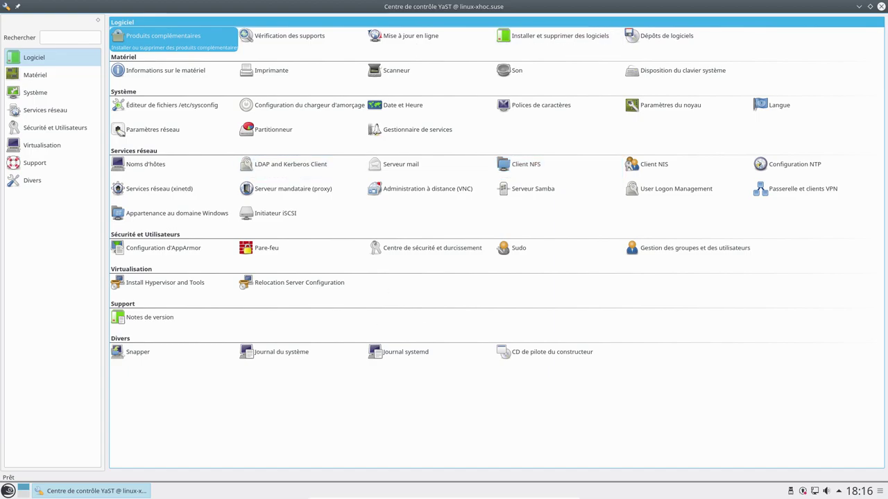
key(ctrl+alt+F2)
text(root)
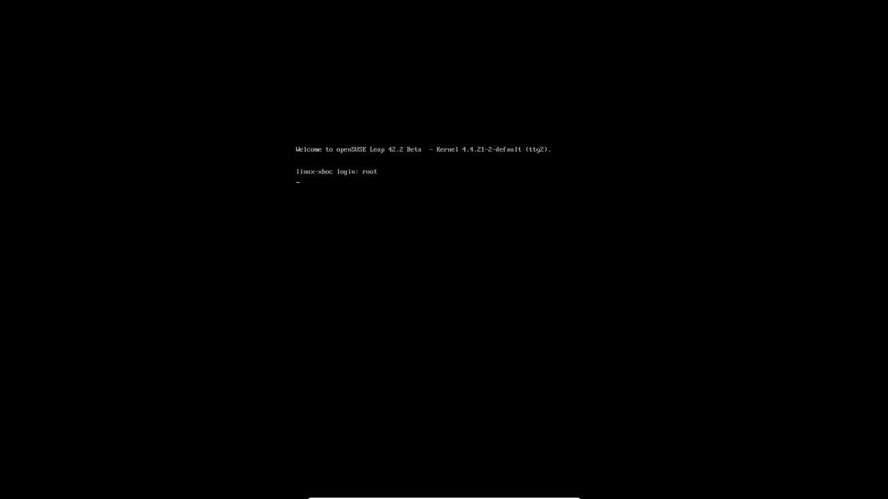
Step: Submit the root login and type yast at the root shell prompt
key(Return)
key(Return)
text(y)
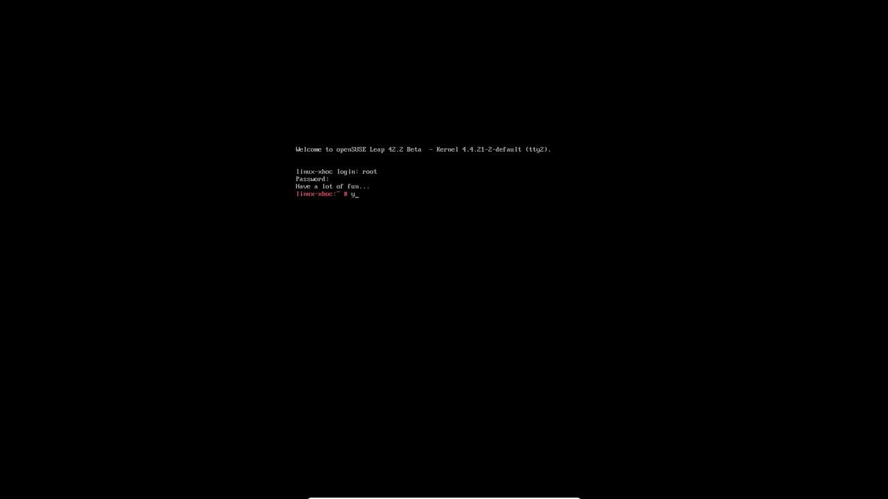
text(ast)
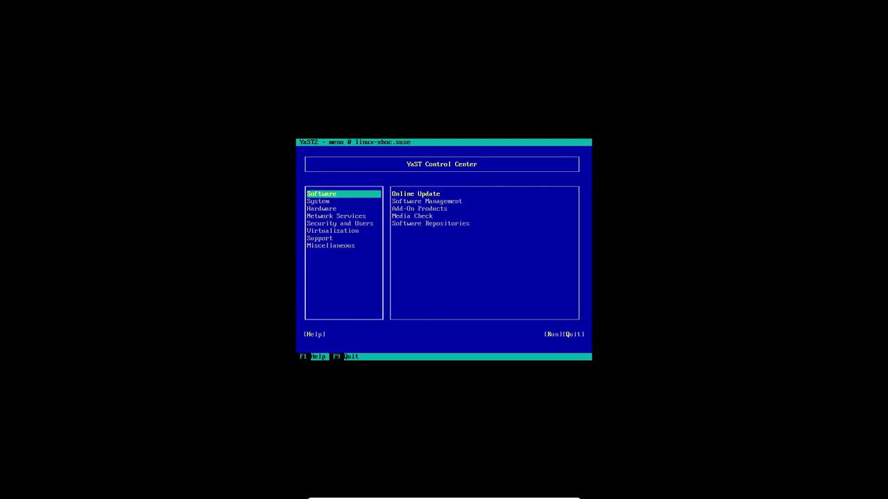
Step: Select the Hardware category in text-mode YaST and launch Hardware Information
key(Down)
key(Down)
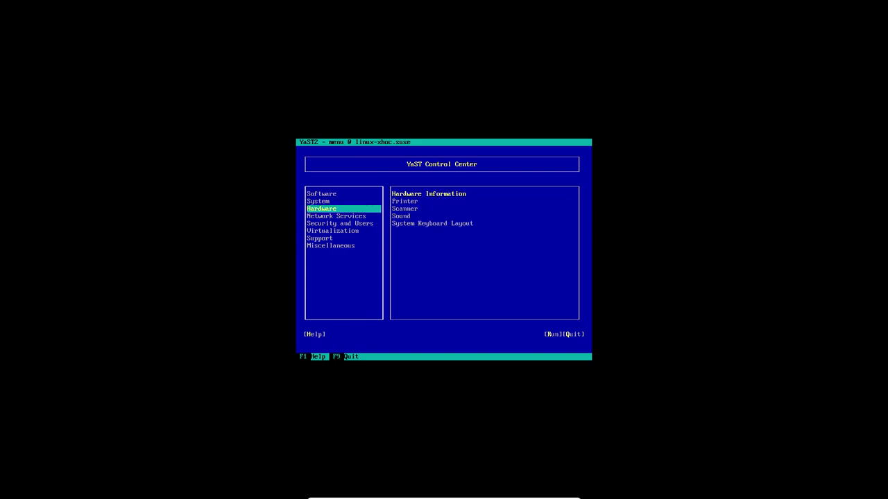
key(Tab)
key(Down)
key(Down)
key(Down)
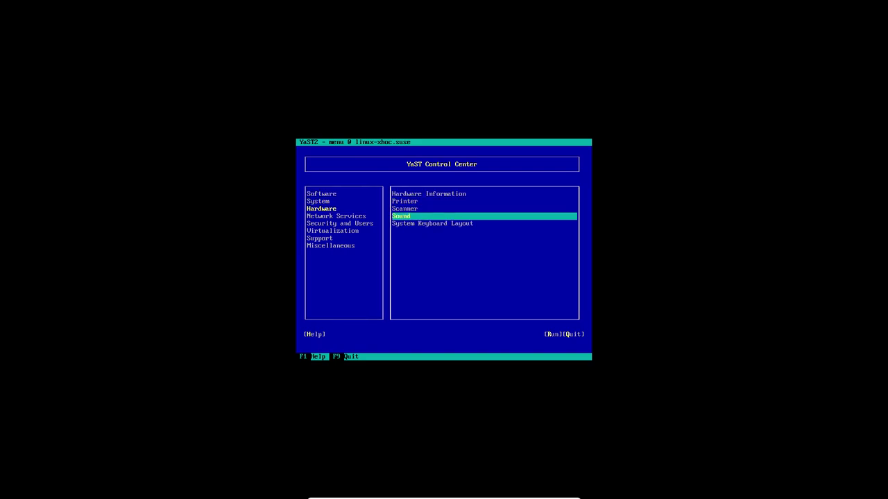
key(Up)
key(Up)
key(Up)
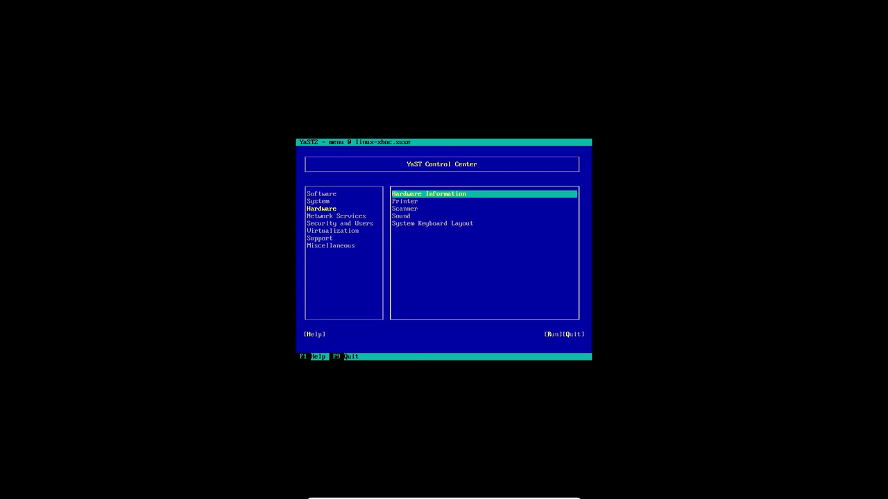
key(Return)
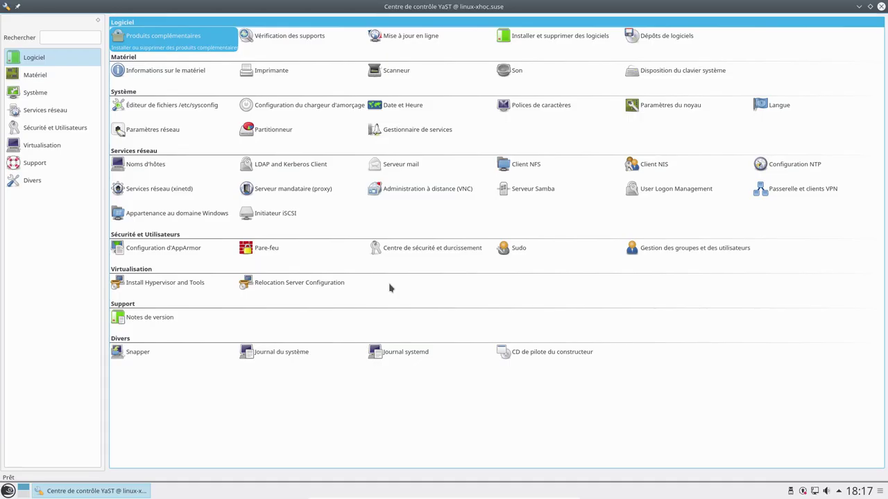
Step: Check update progress in the tray panel, close it, and launch Mise à jour en ligne
click(802, 491)
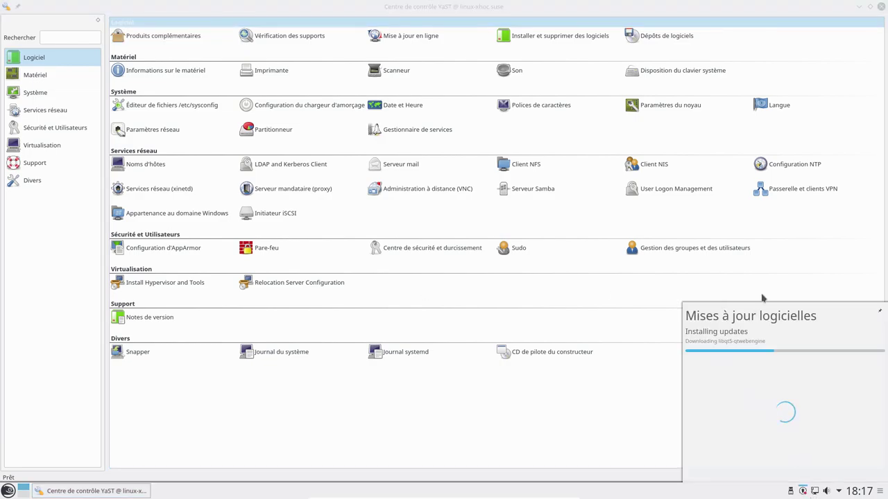
click(803, 491)
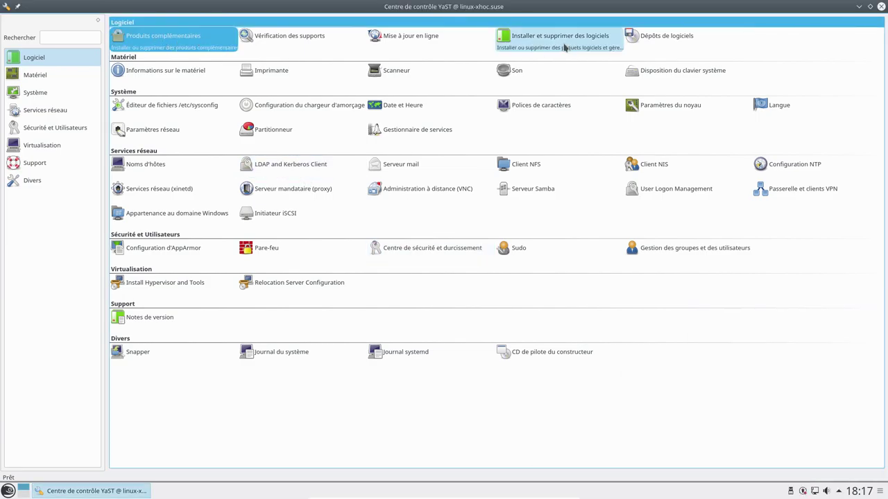
click(410, 47)
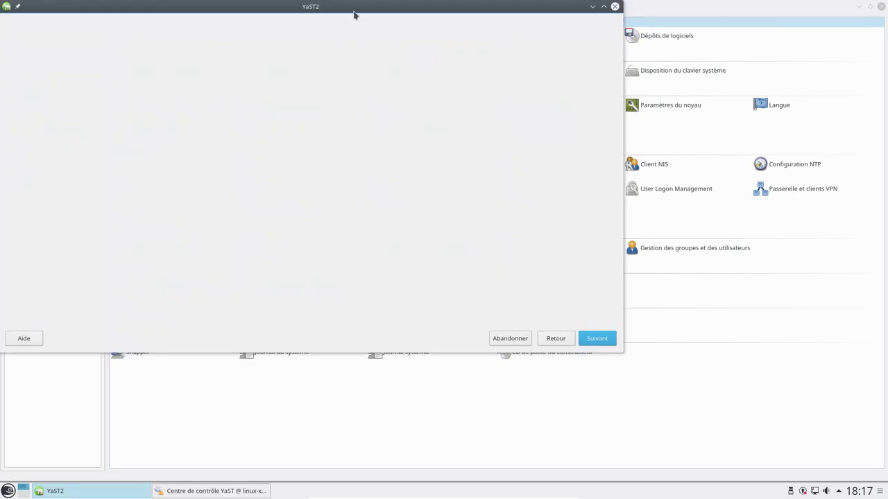
Step: Answer Oui to both PackageKit quit prompts so YaST2 Online Update can proceed
drag(353, 14, 468, 56)
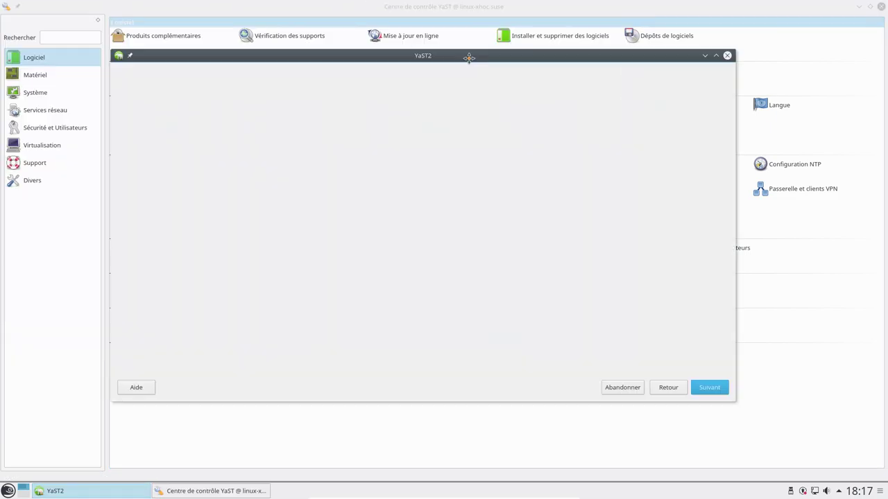
click(802, 491)
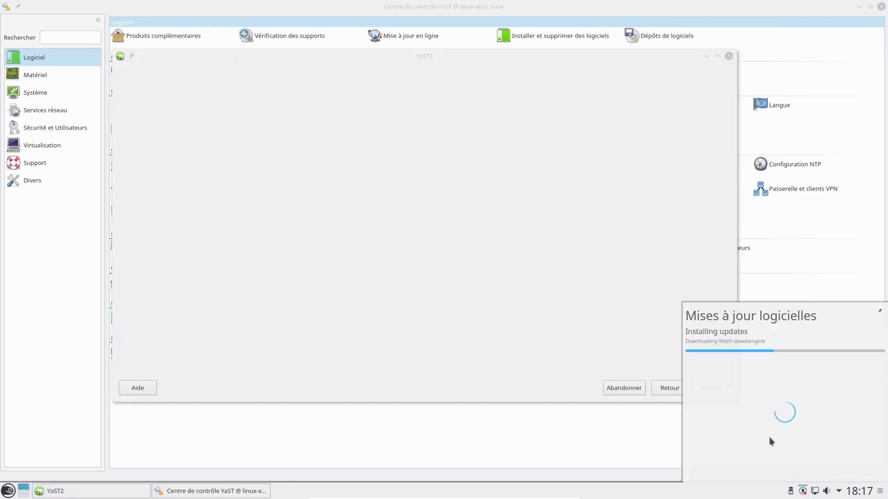
click(704, 380)
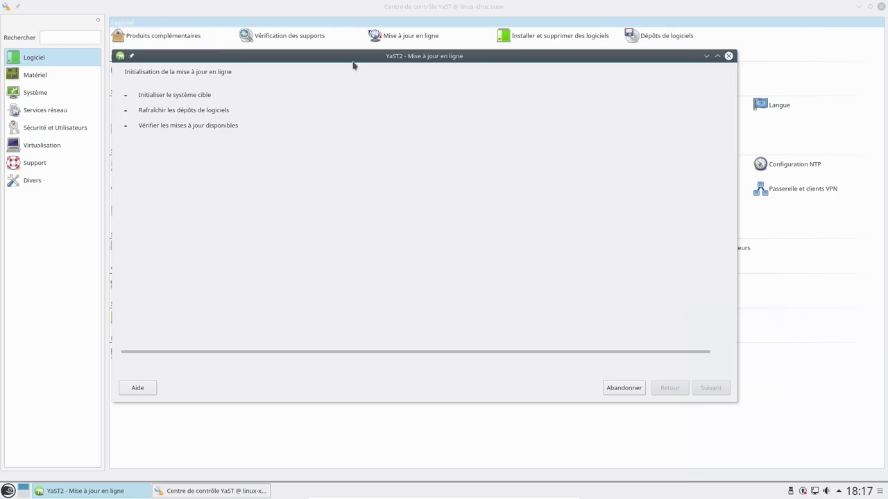
drag(355, 59, 411, 73)
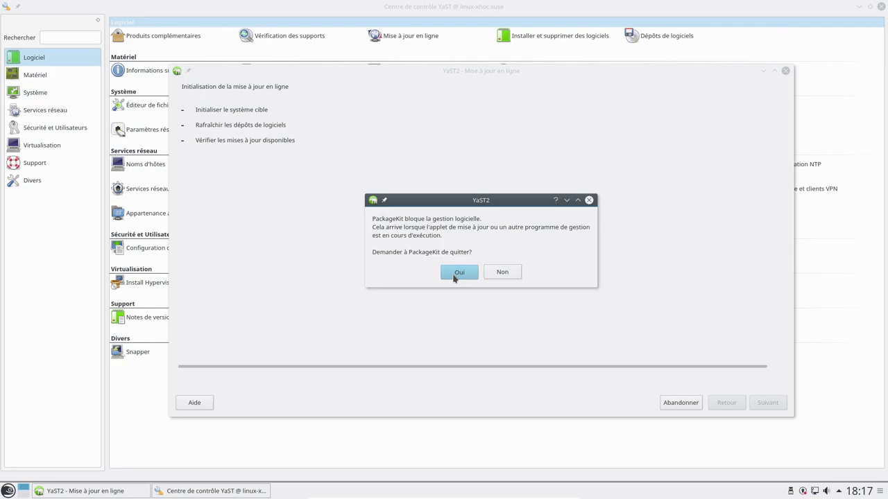
click(455, 276)
click(802, 492)
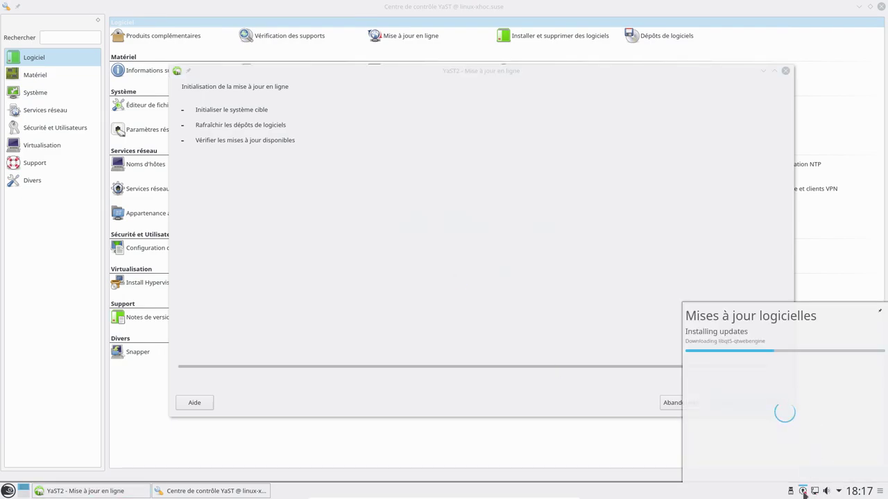
click(803, 492)
click(494, 260)
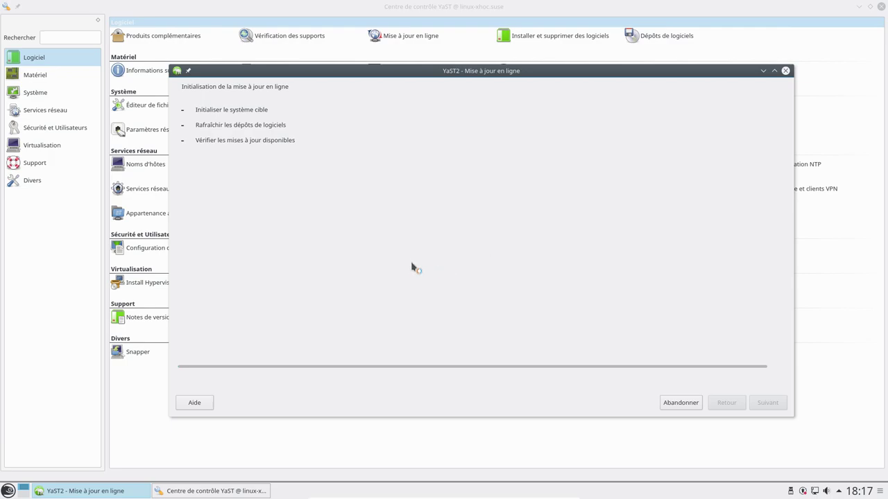
click(456, 267)
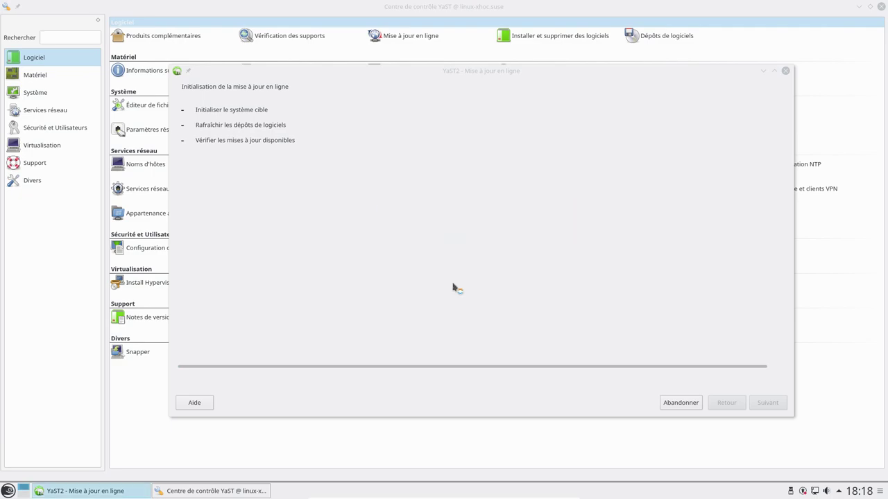
Step: Launch Konsole from the Système section of the application launcher
click(9, 491)
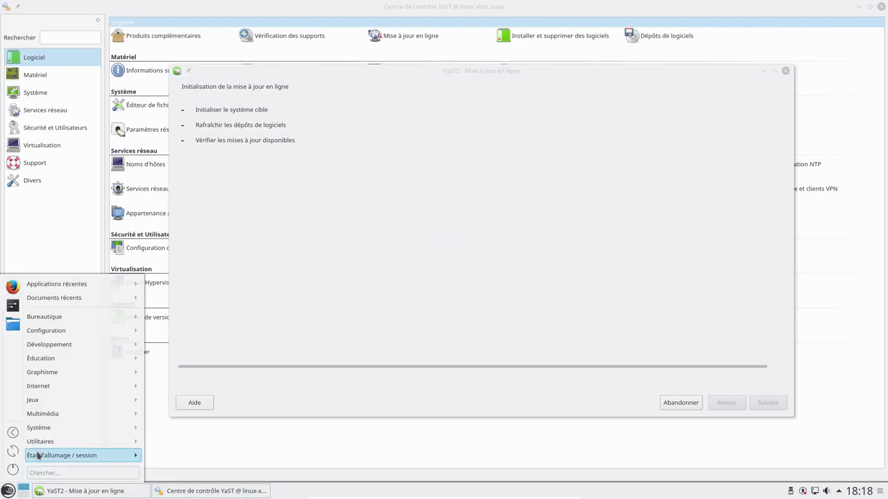
mouse_move(58, 418)
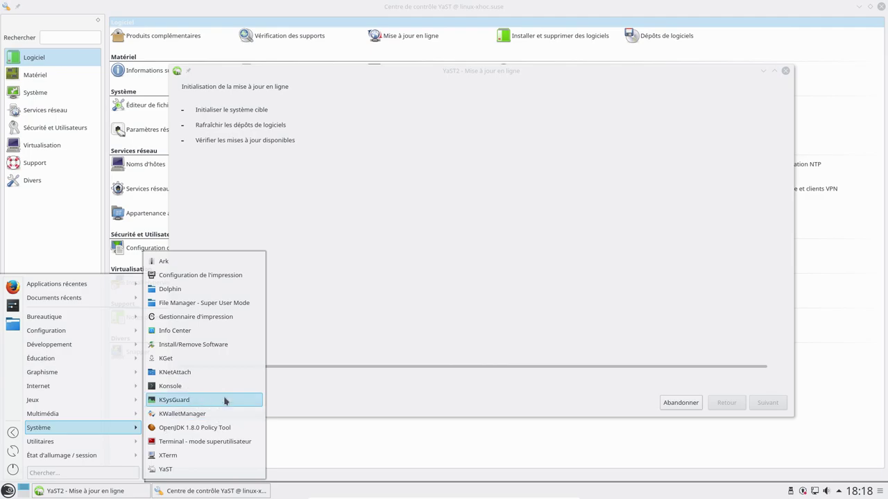
click(203, 390)
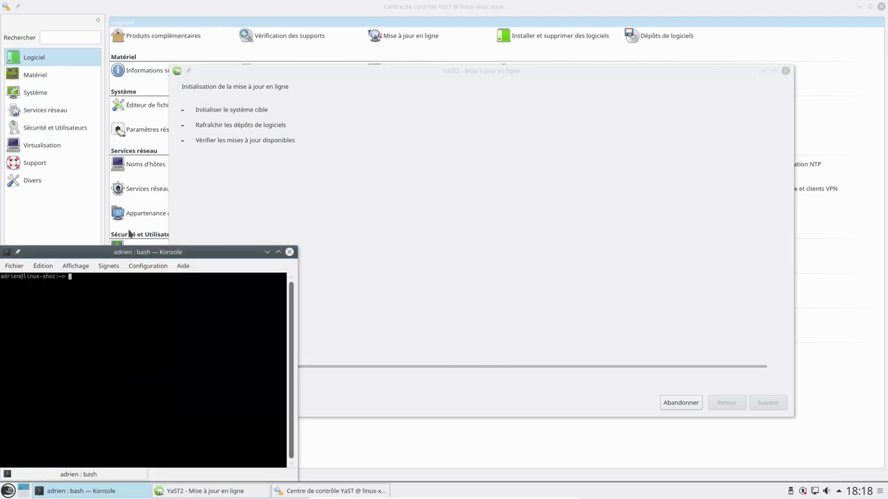
Step: Enlarge the Konsole window and text, then become root with su -
drag(138, 86, 138, 88)
drag(299, 87, 468, 88)
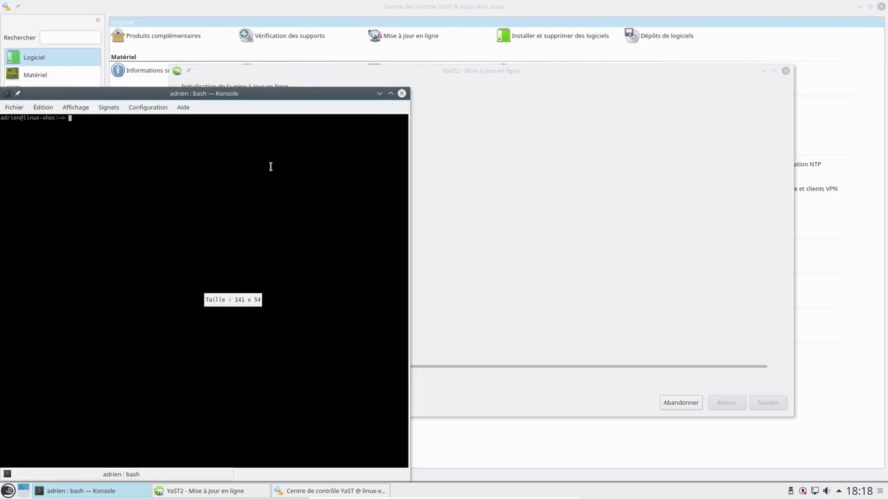
key(ctrl+plus)
key(ctrl+plus)
key(ctrl+plus)
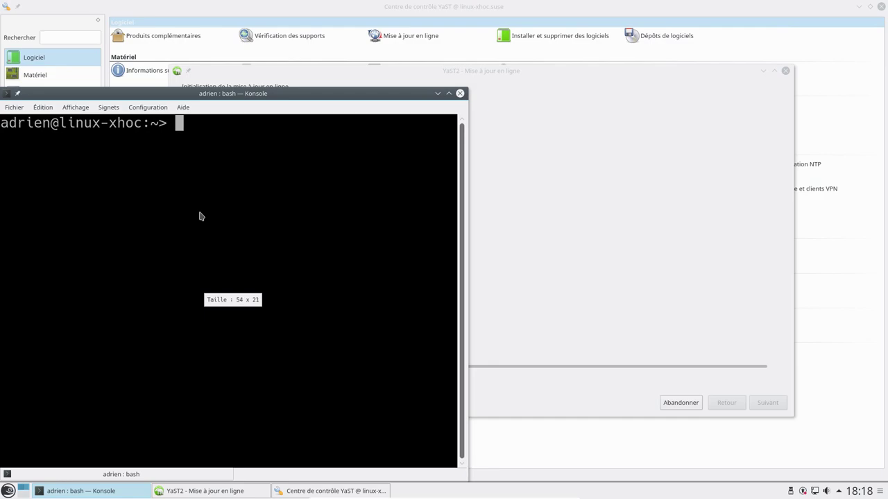
click(104, 258)
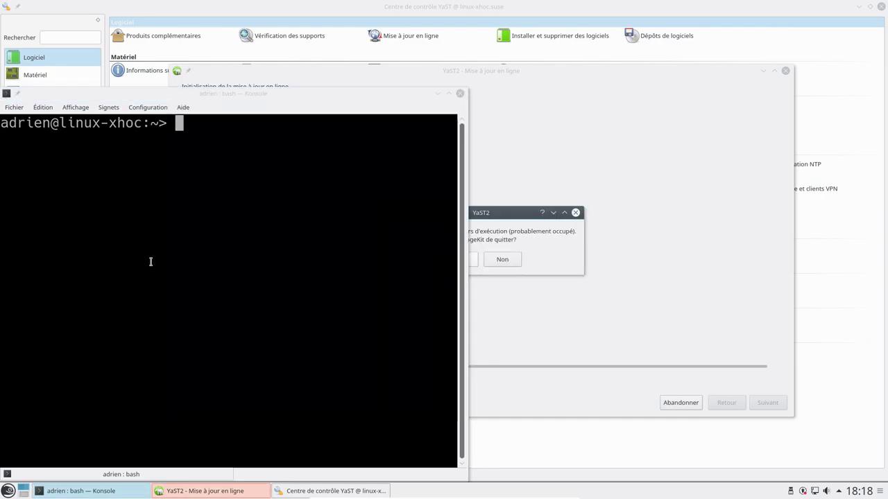
text(su -)
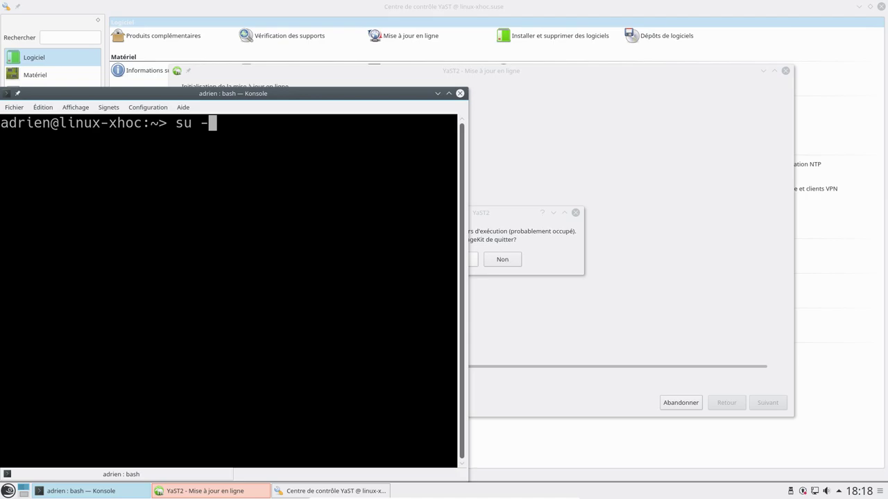
key(Return)
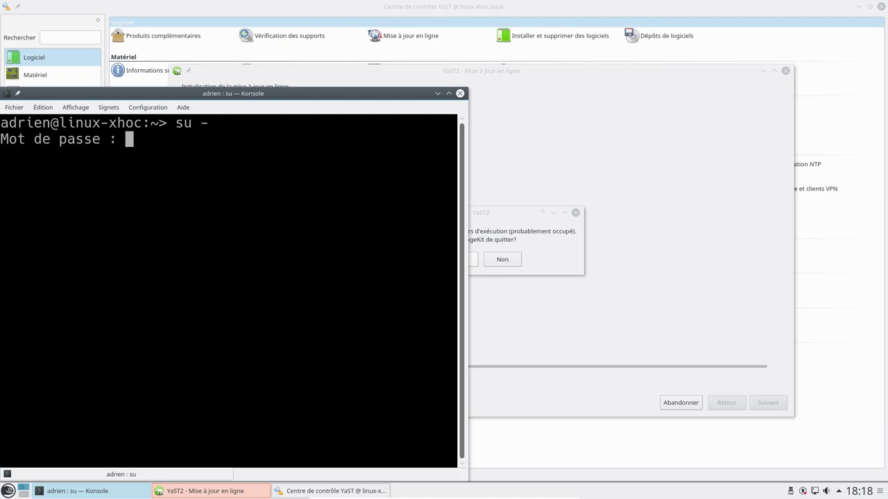
key(Return)
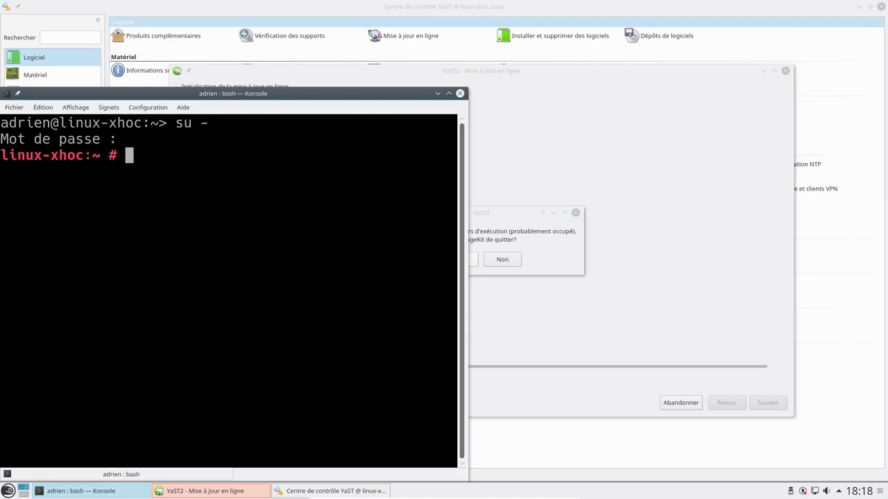
Step: Search running processes with 'ps -ef | grep -i package'
text(ps -ef )
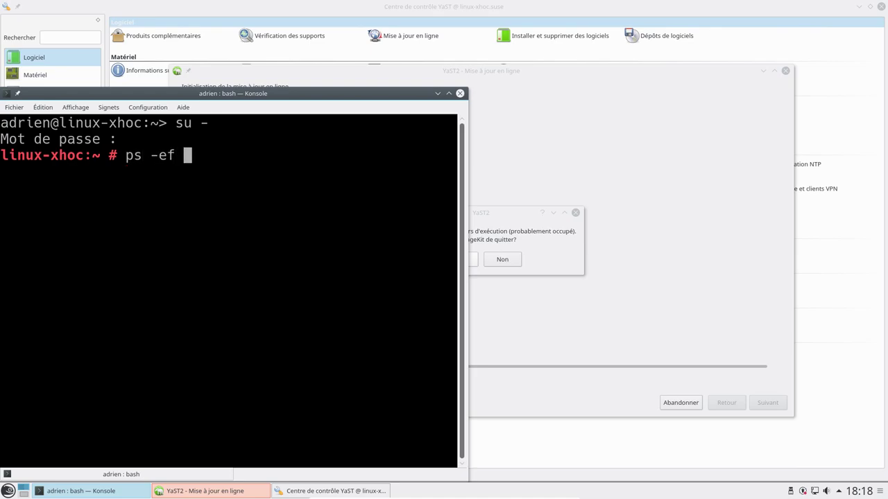
text(| grep -i )
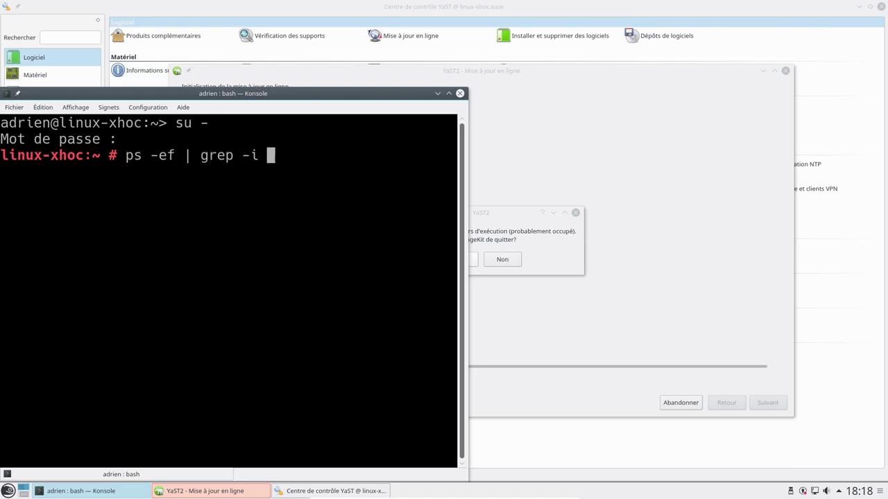
text(packah)
key(BackSpace)
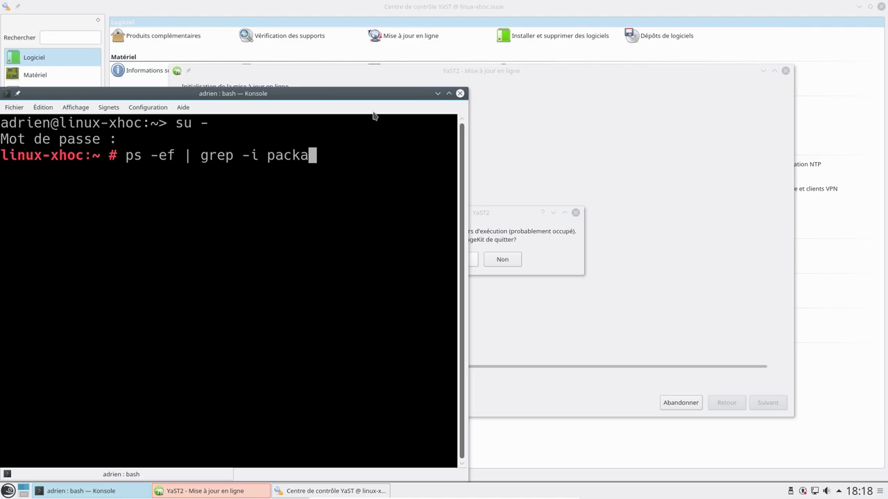
drag(468, 87, 727, 72)
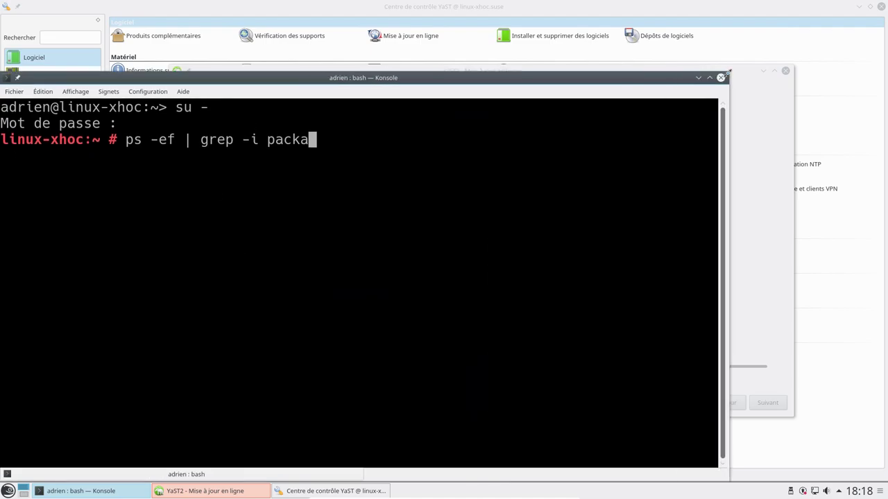
text(gae)
key(BackSpace)
key(BackSpace)
text(e)
key(Return)
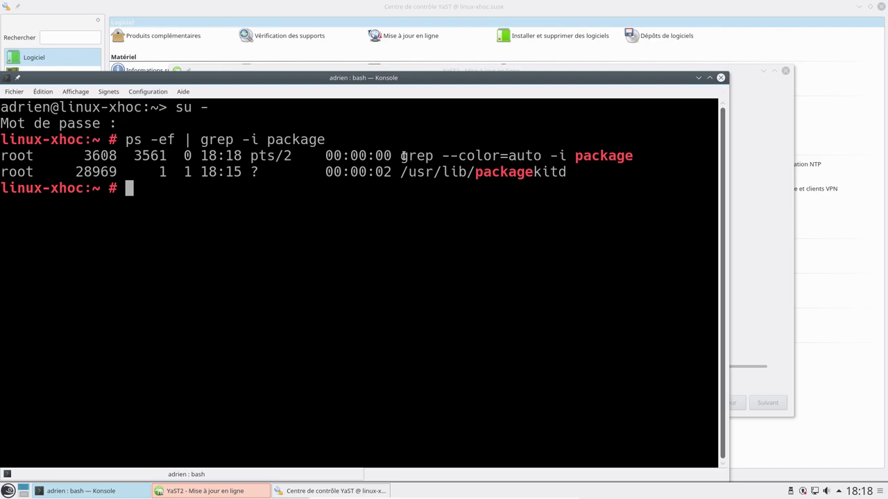
Step: Kill packagekitd with 'kill -9 28969' using its copied PID
double_click(97, 171)
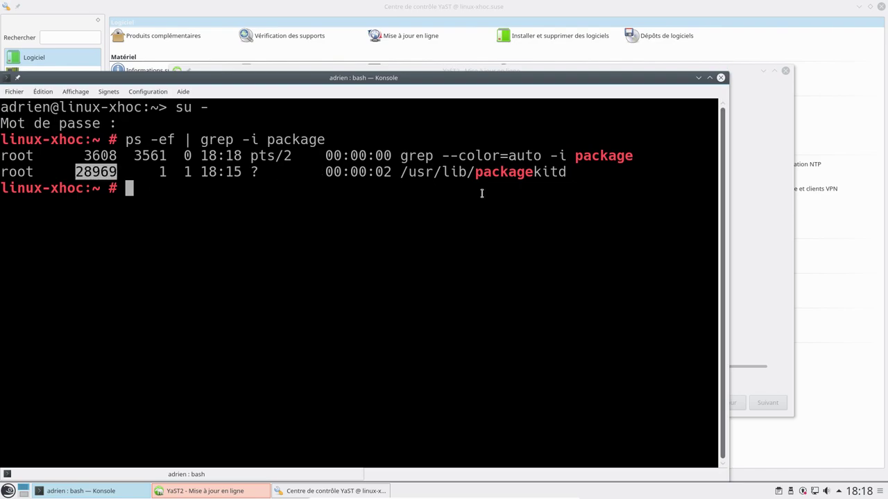
middle_click(318, 194)
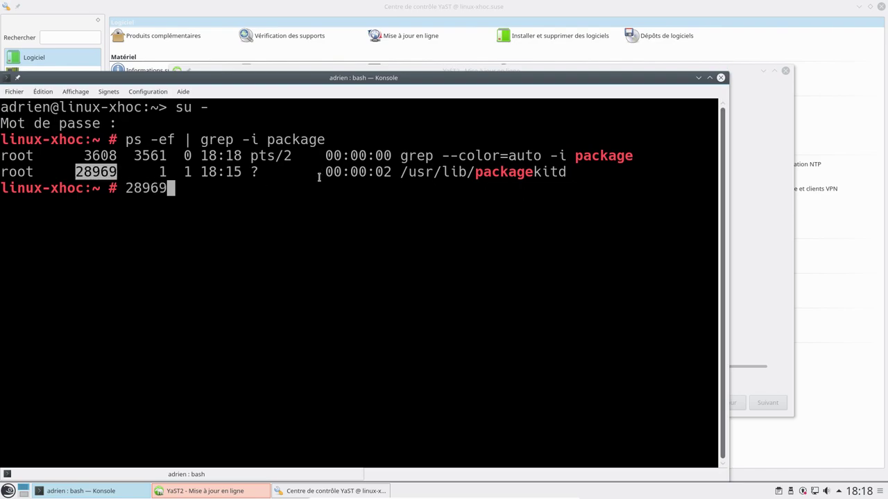
key(Home)
text(kill -)
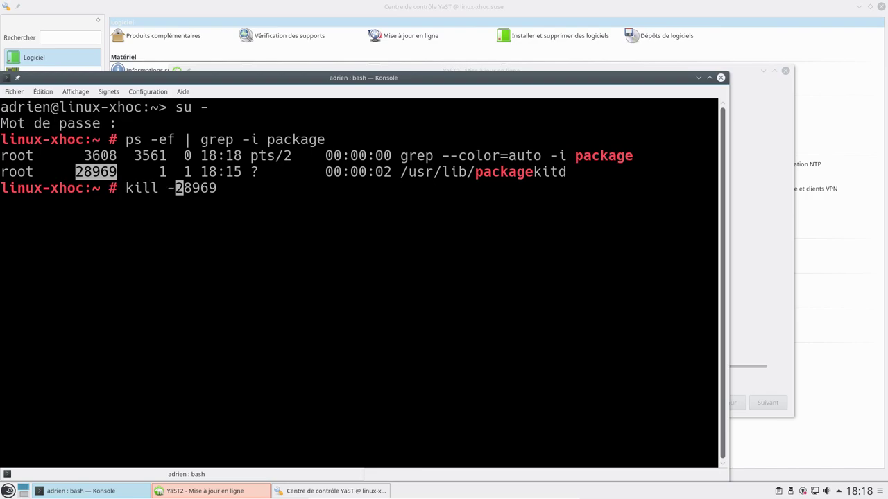
text(9)
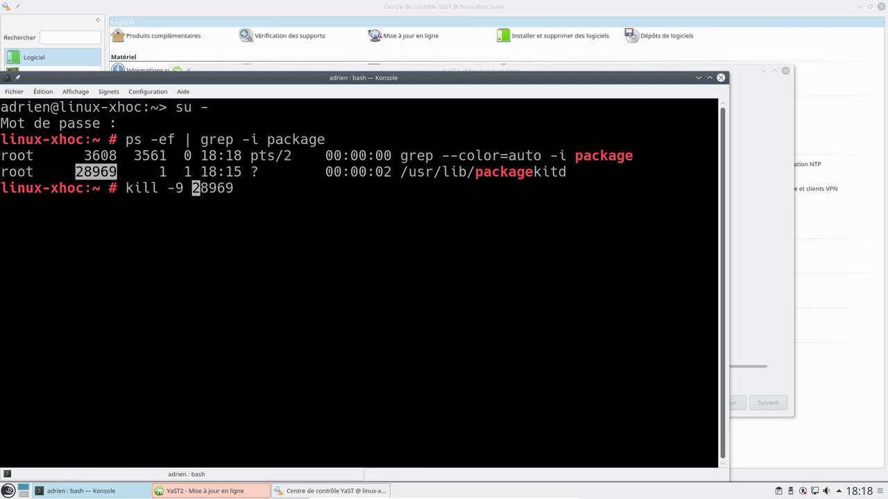
key(Return)
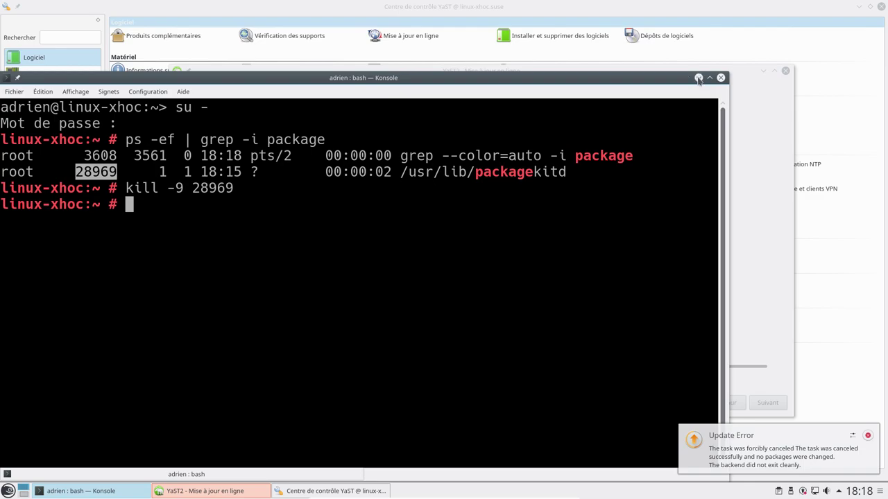
Step: Tick the optional openSUSE Leap 42.2 test-update patch and mark it via Paquetage > Mettre à jour
click(699, 77)
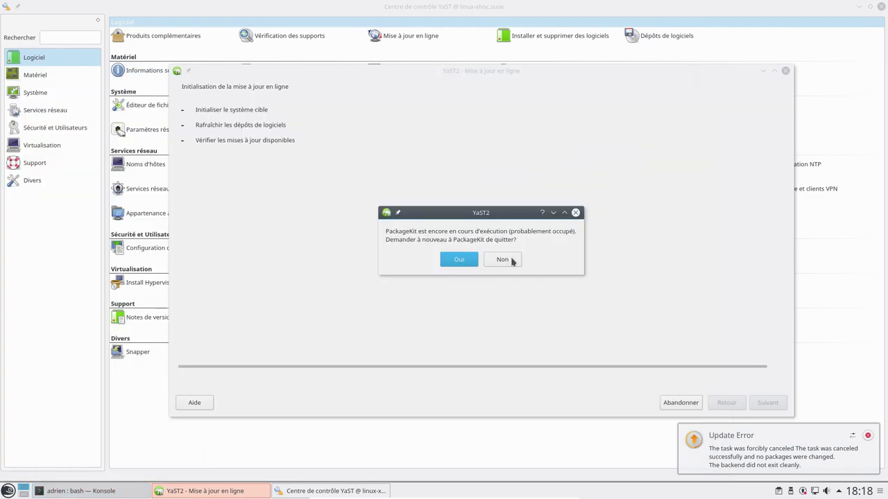
click(460, 257)
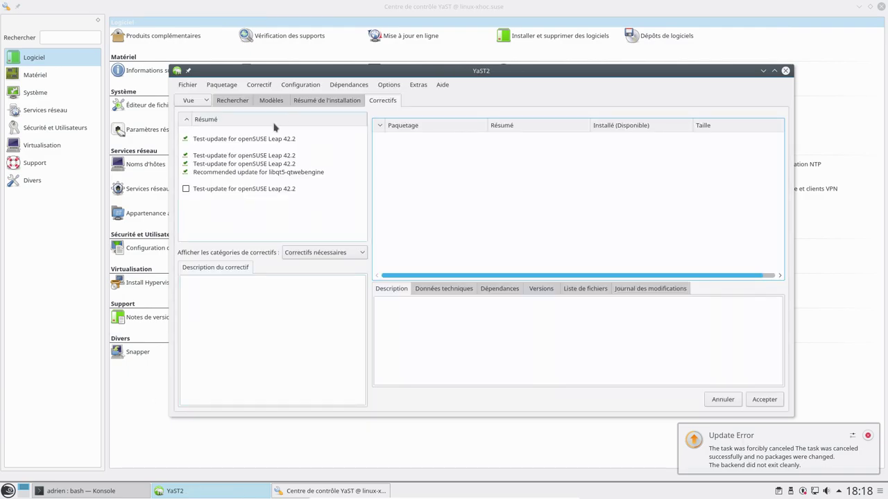
click(186, 191)
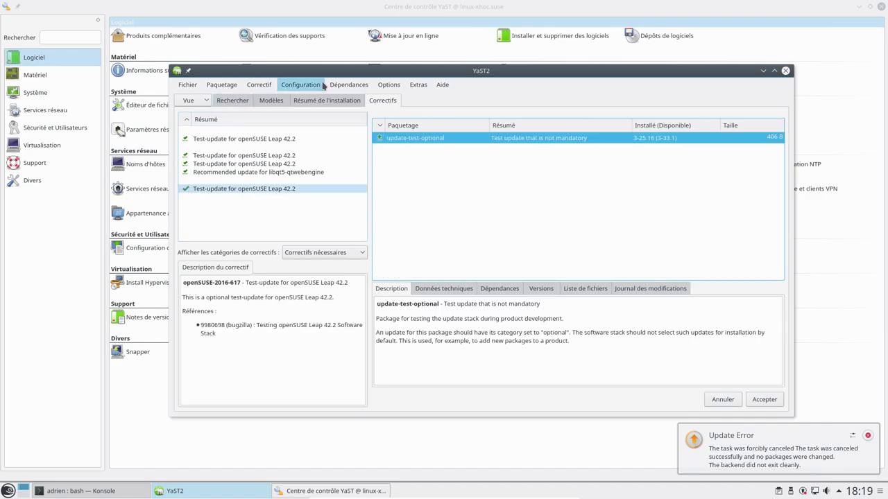
click(187, 88)
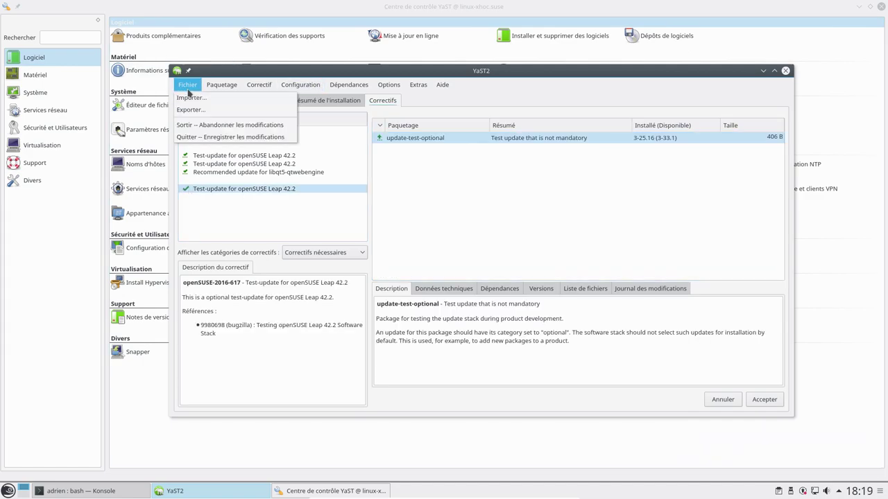
mouse_move(229, 93)
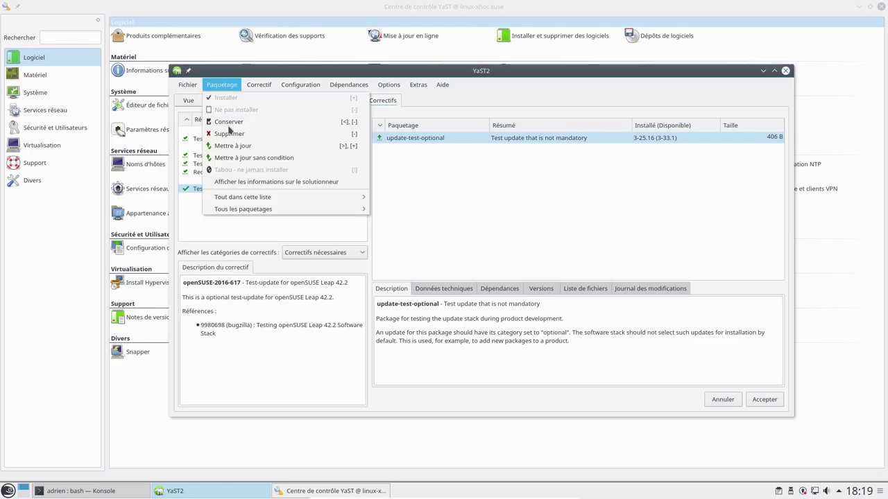
click(231, 154)
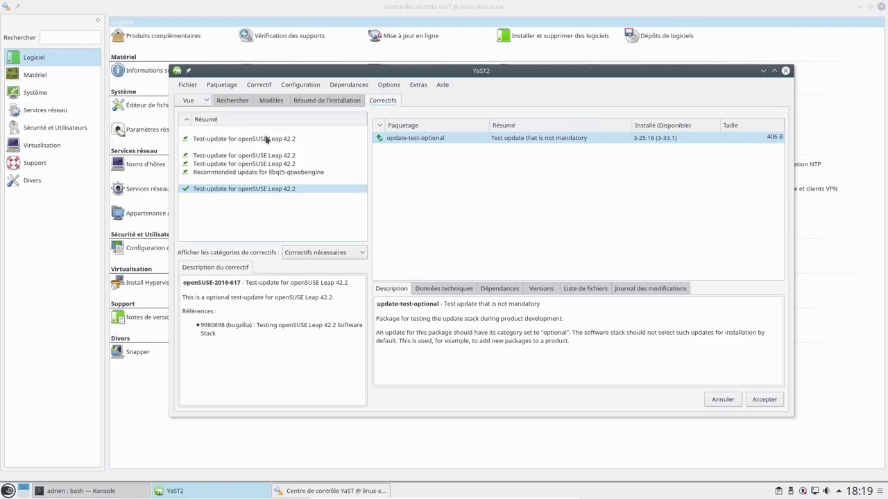
Step: Accept the patch selection and agree to install patches needing a restart
click(221, 85)
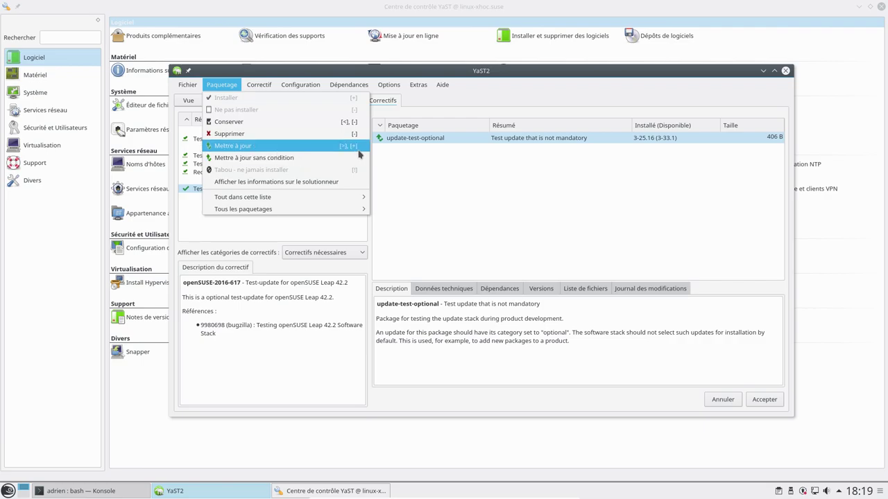
click(212, 88)
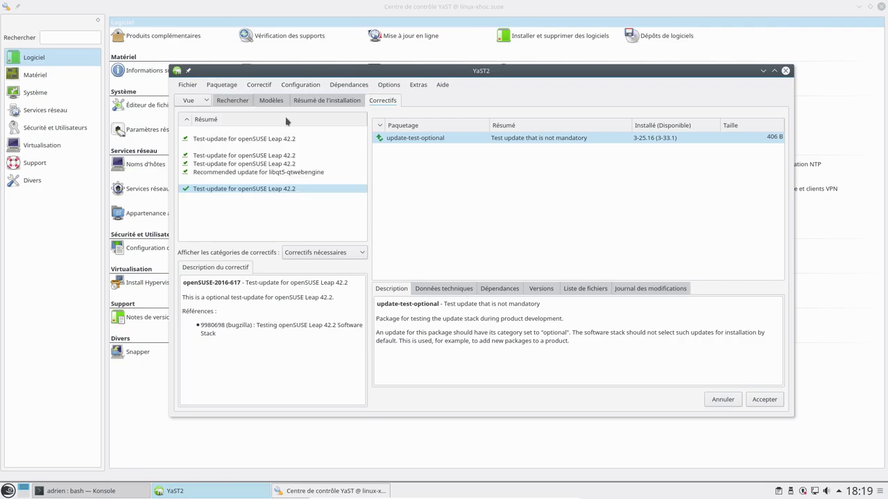
click(765, 400)
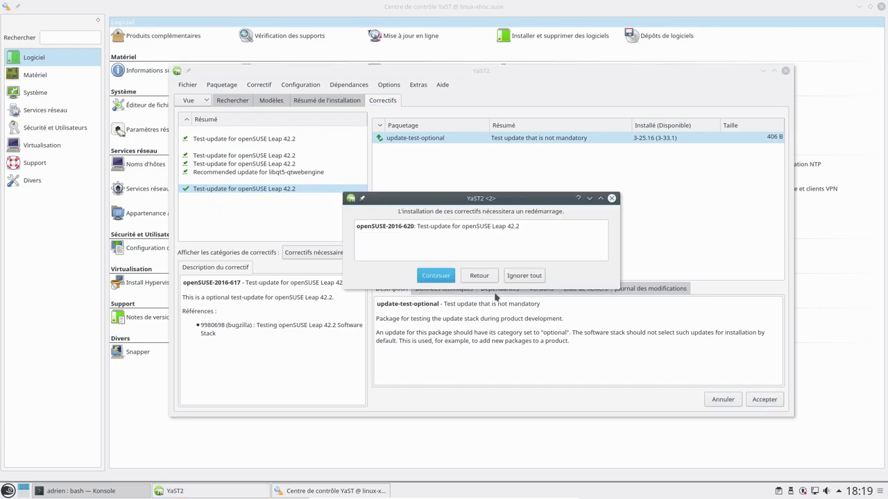
click(433, 276)
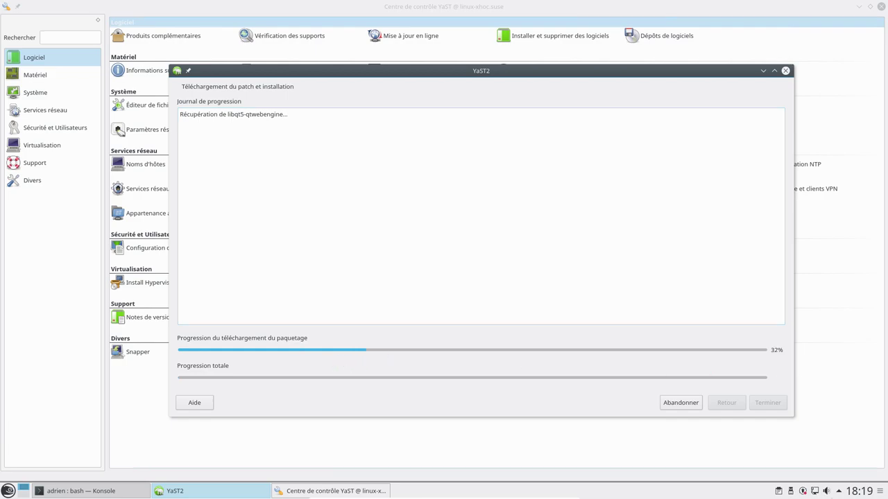
Step: Glance at the pending Software Updates list, then launch Dépôts de logiciels from YaST Control Center
click(803, 492)
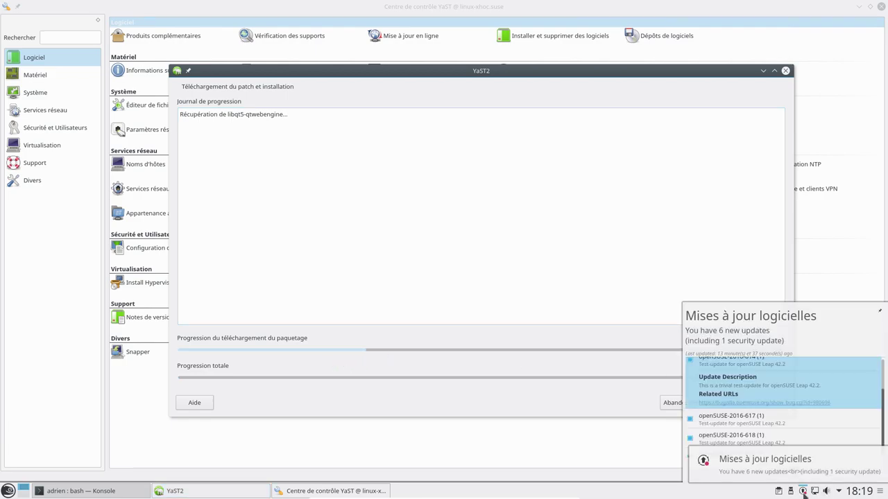
scroll(791, 430, up, 2)
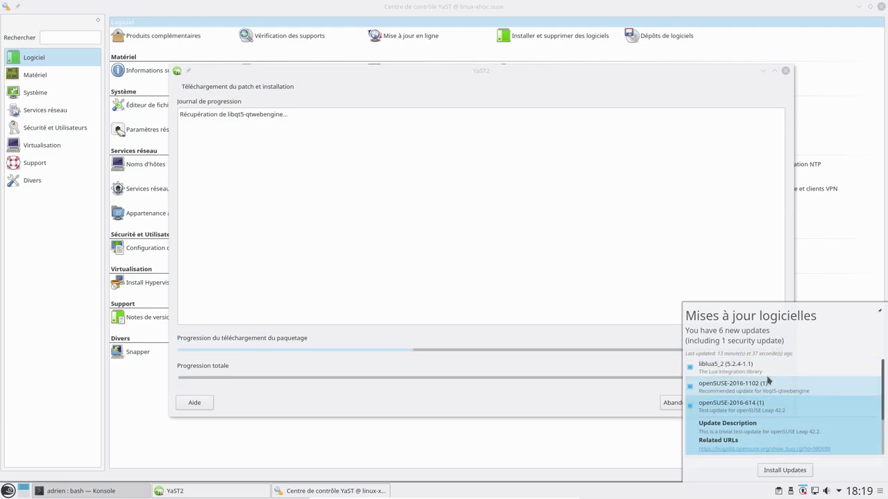
click(803, 492)
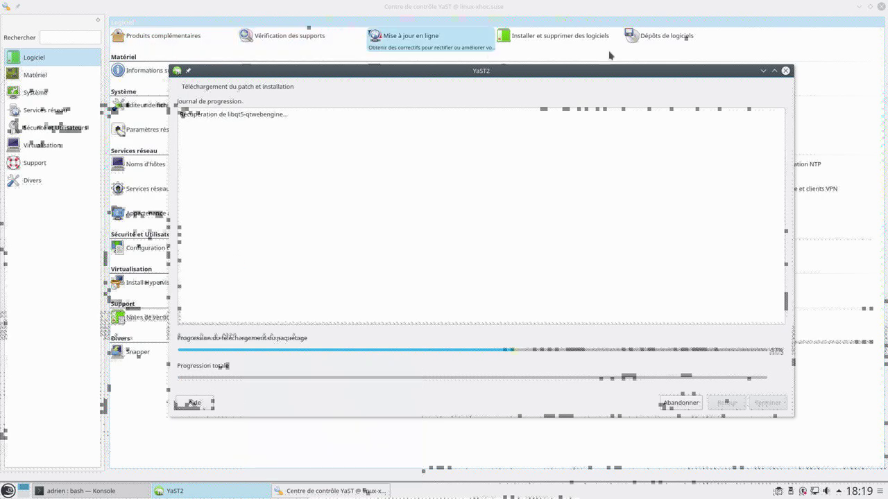
click(670, 41)
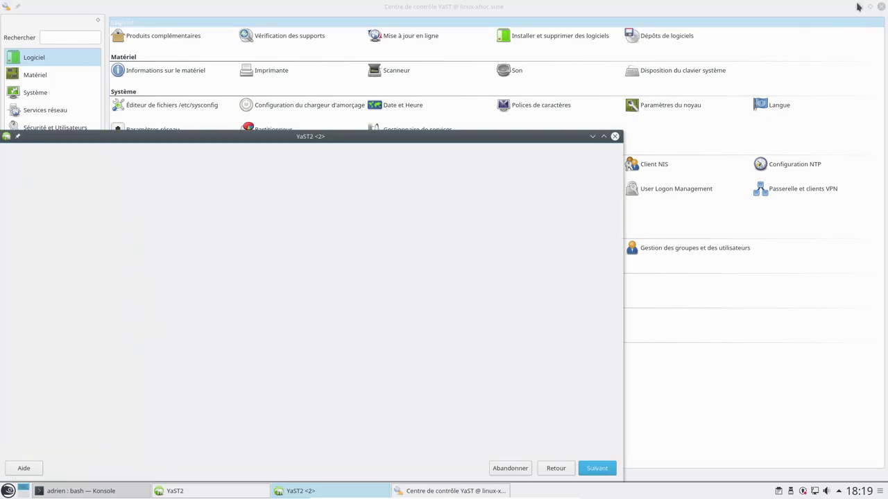
Step: Interrupt the online update, abandon the unreachable server, and retry the repository manager
click(858, 7)
drag(574, 68, 707, 16)
click(237, 143)
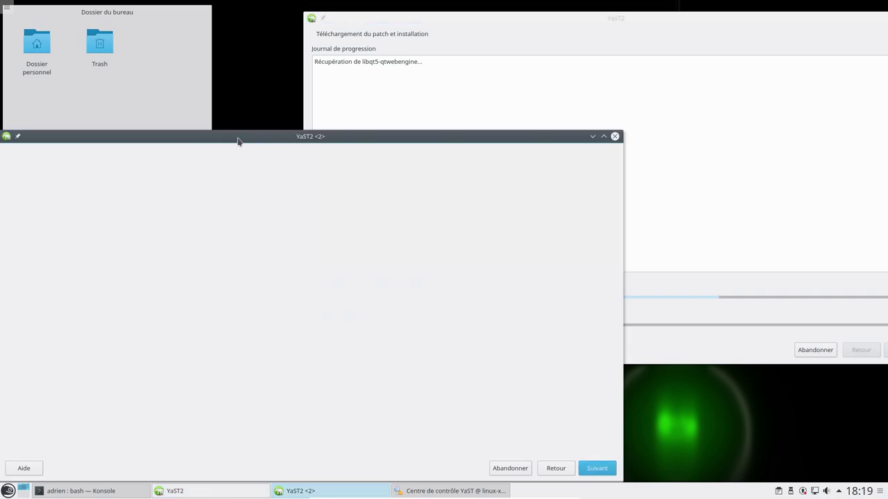
drag(238, 142, 236, 130)
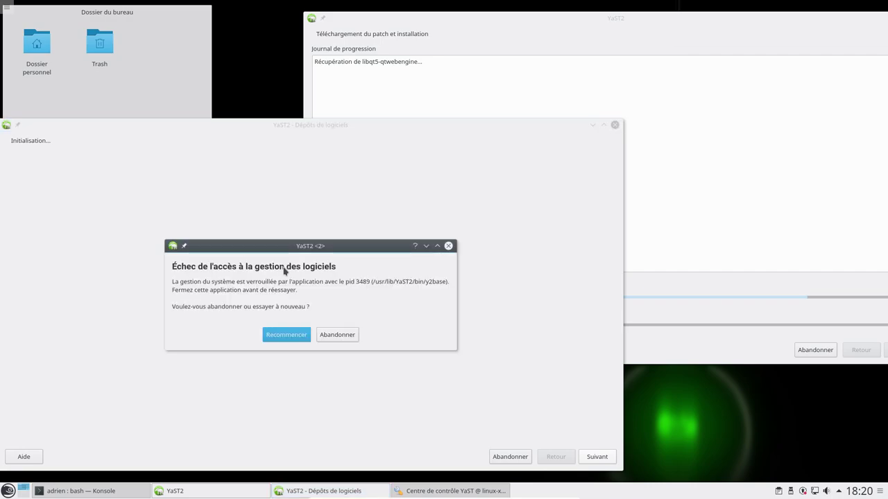
click(804, 350)
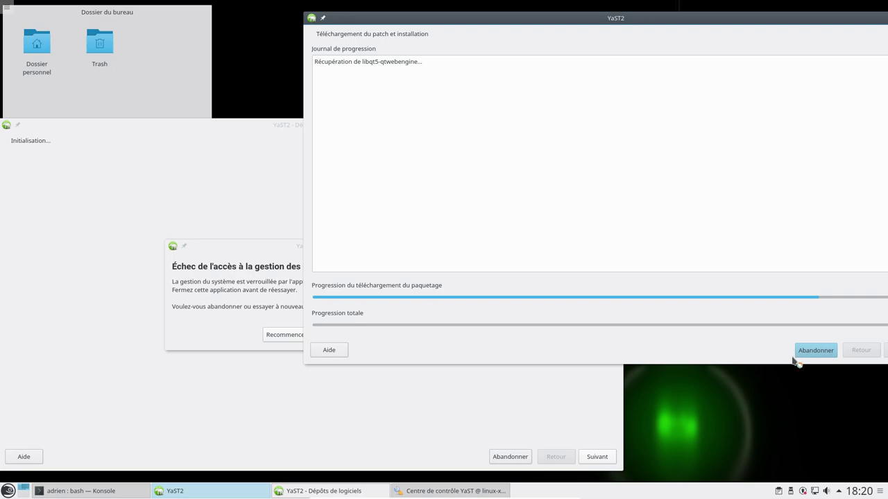
click(799, 351)
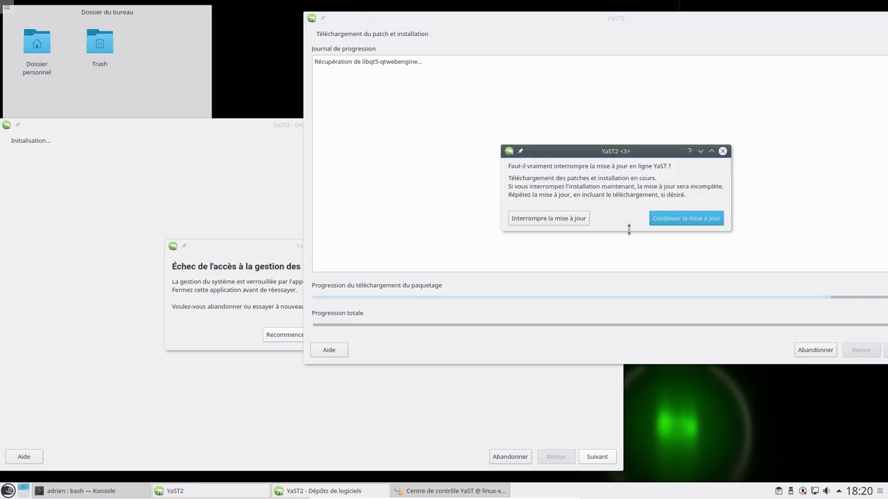
click(555, 224)
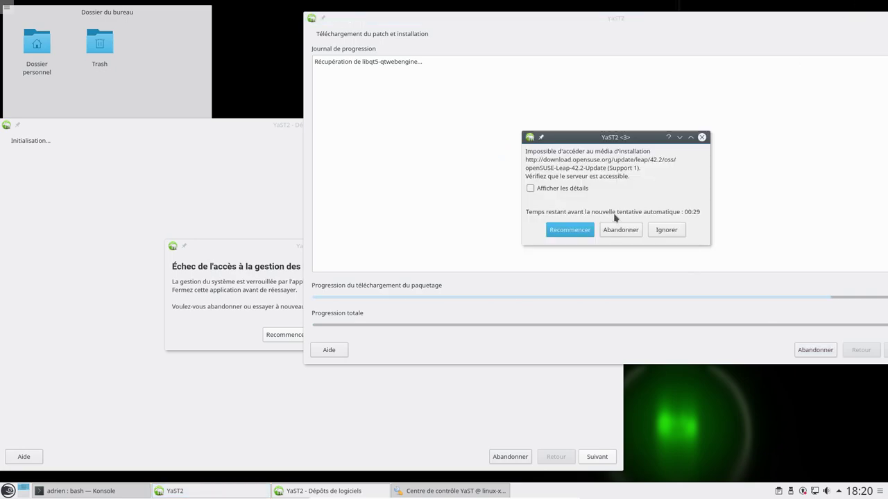
click(625, 232)
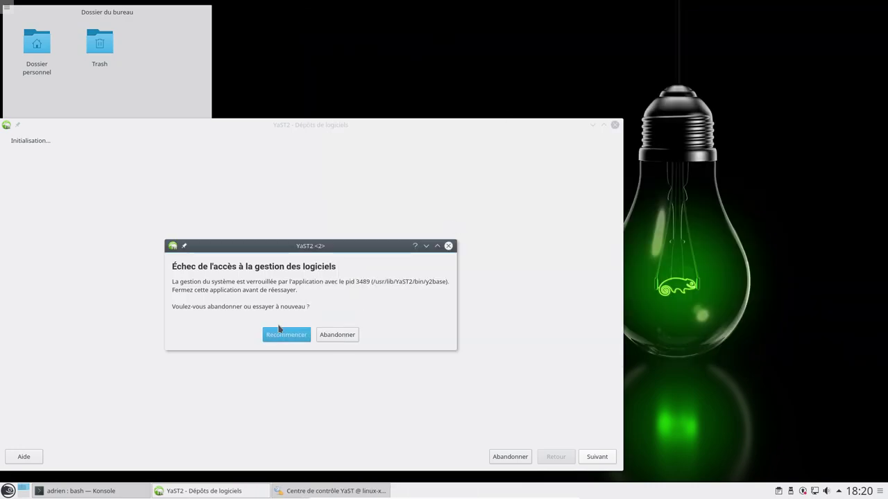
click(288, 334)
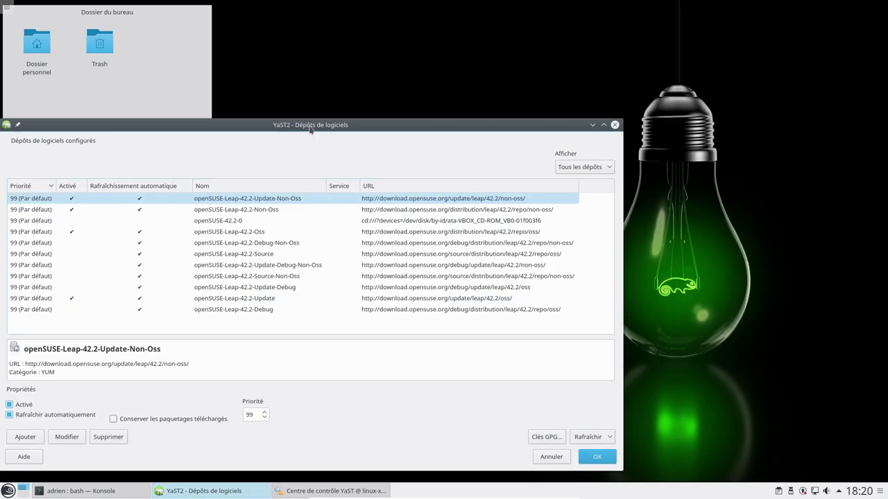
Step: Inspect the Oss, Update, Update-Non-Oss and Non-Oss repositories, then choose Ajouter
drag(312, 127, 456, 56)
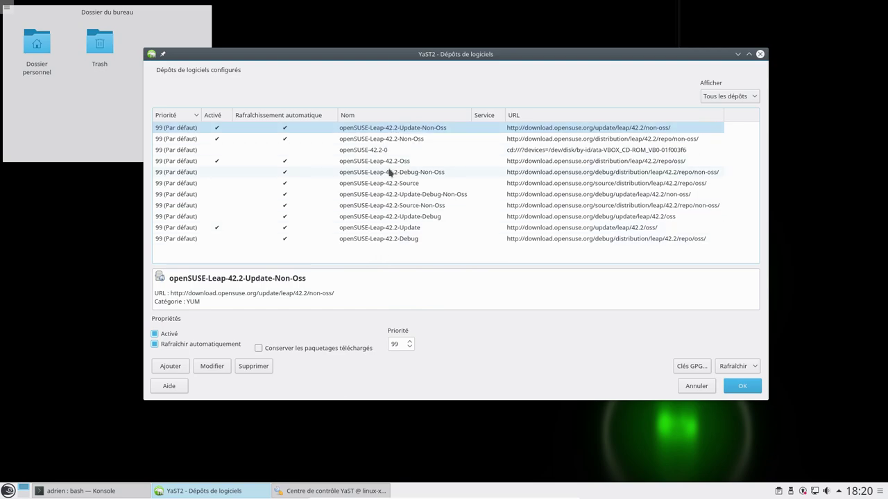
click(416, 165)
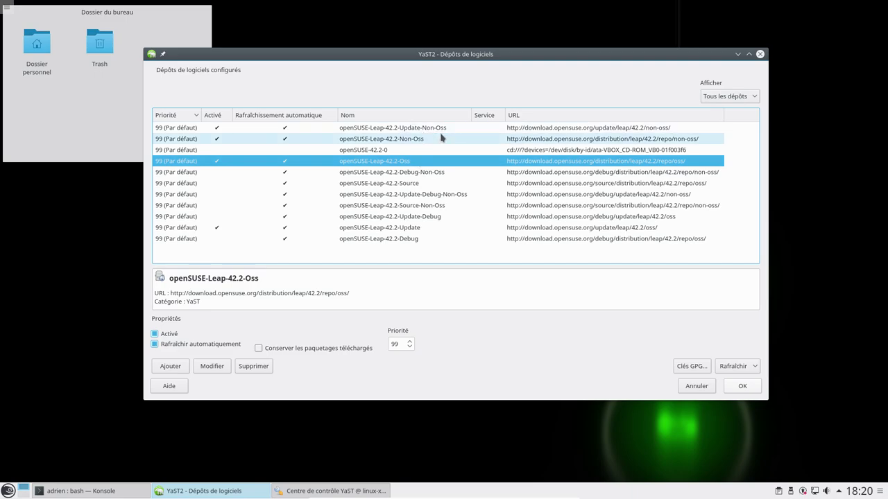
click(422, 232)
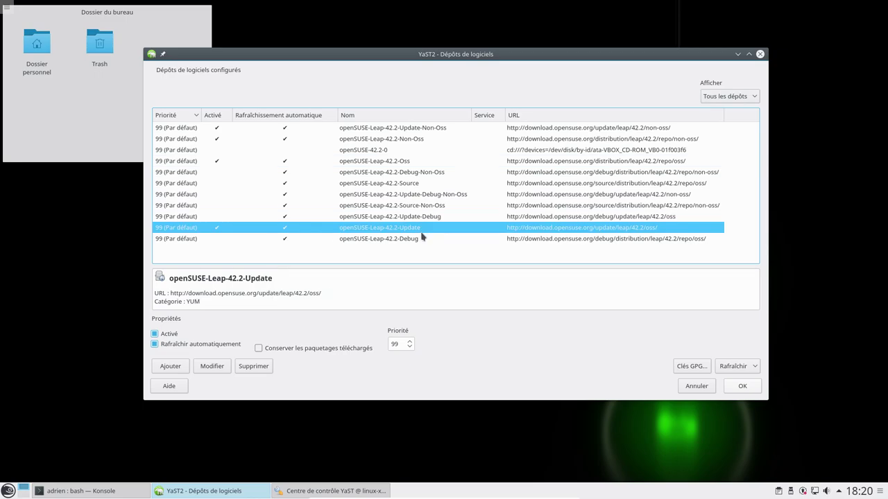
click(425, 130)
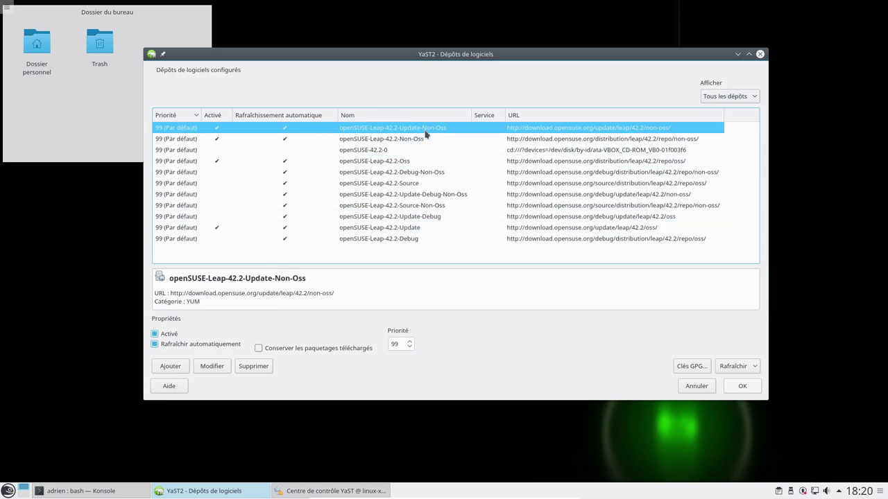
click(424, 139)
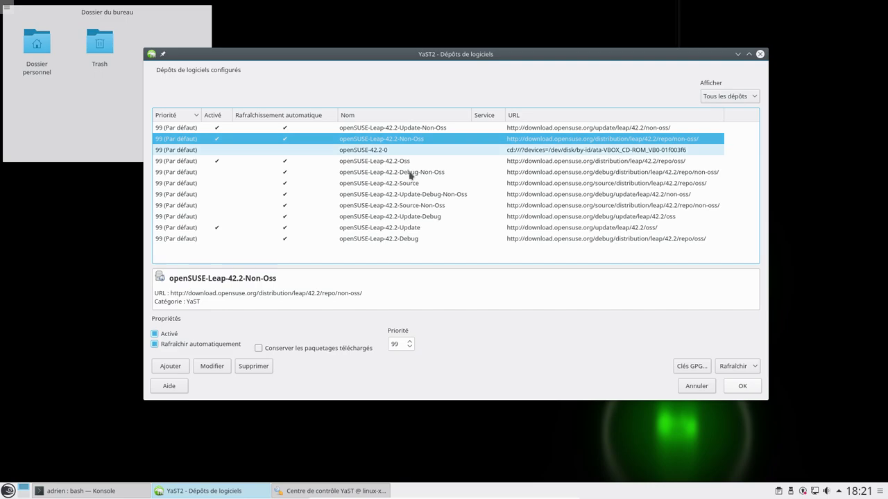
click(168, 372)
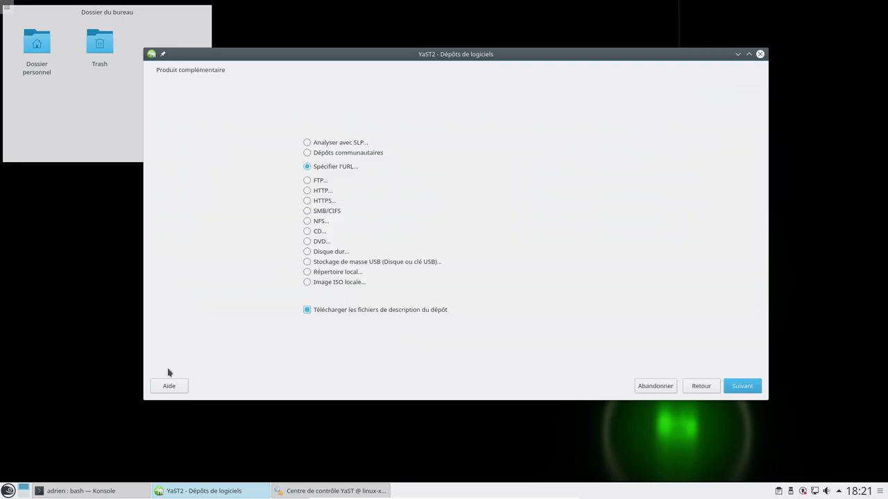
Step: View the community repository list (Packman, nVidia), then cancel and close YaST without adding any
click(340, 154)
click(741, 390)
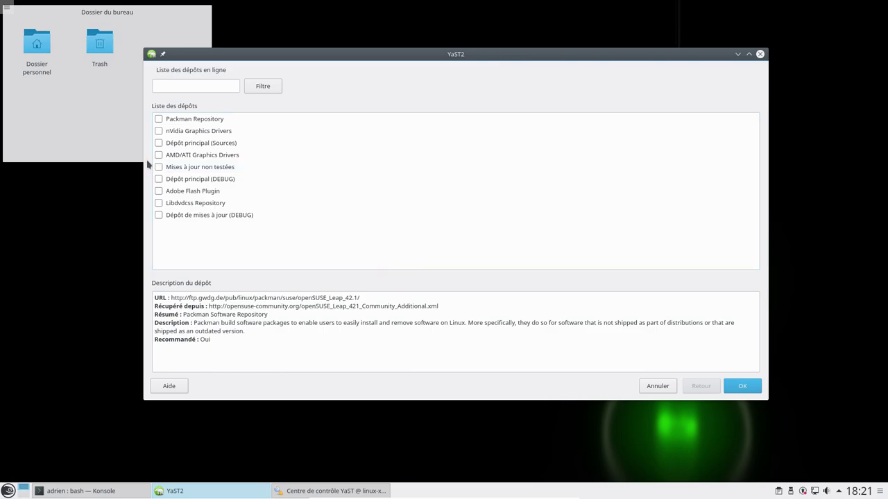
click(657, 388)
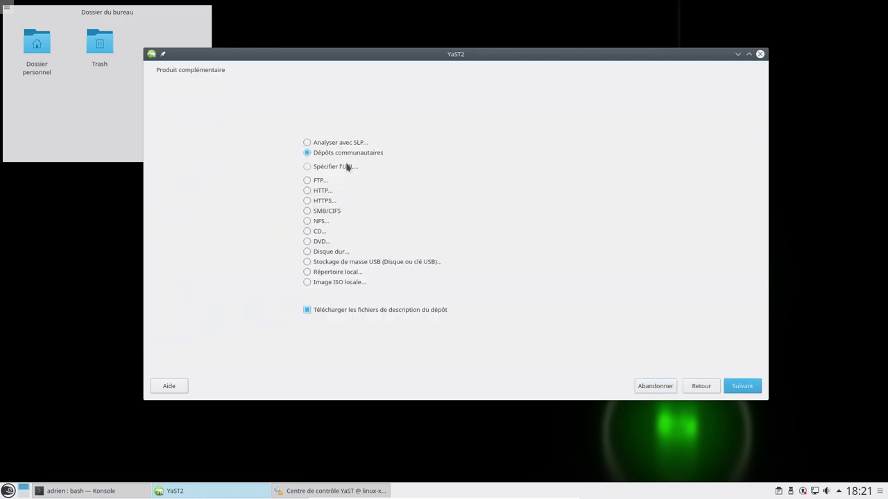
click(660, 388)
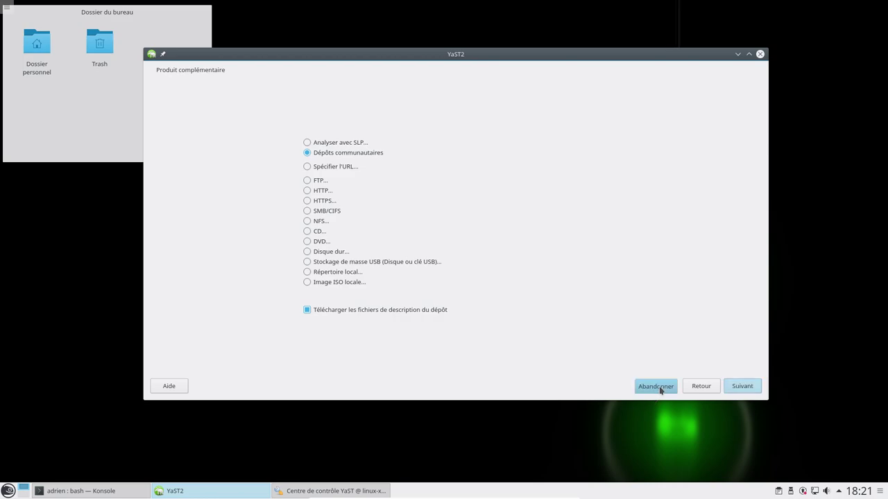
click(438, 243)
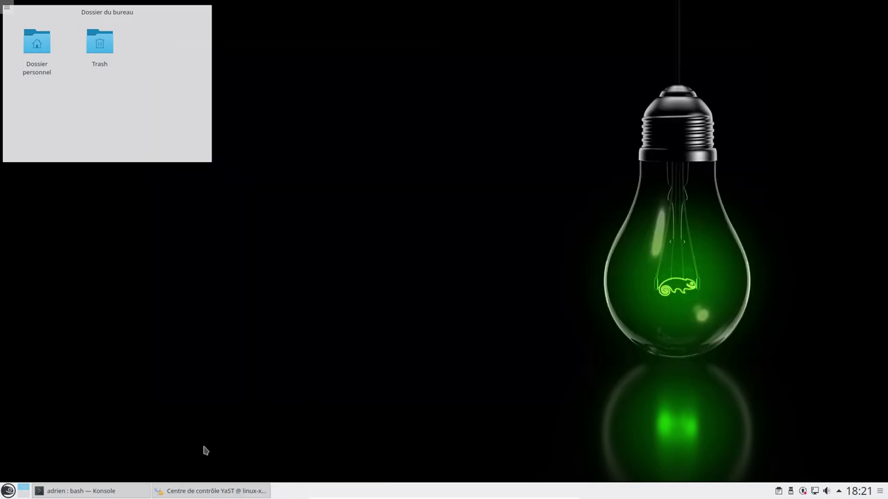
Step: Clear the Konsole screen and run 'zypper update'
click(81, 492)
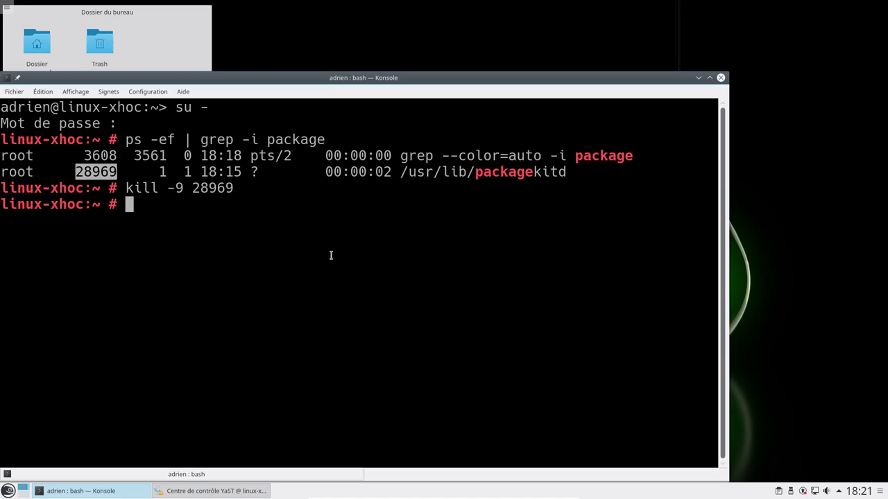
click(421, 255)
text(clear)
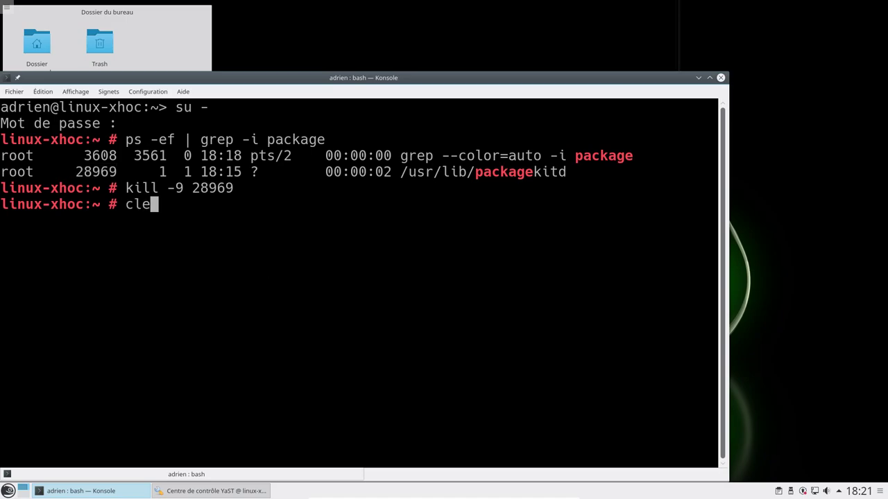
key(Return)
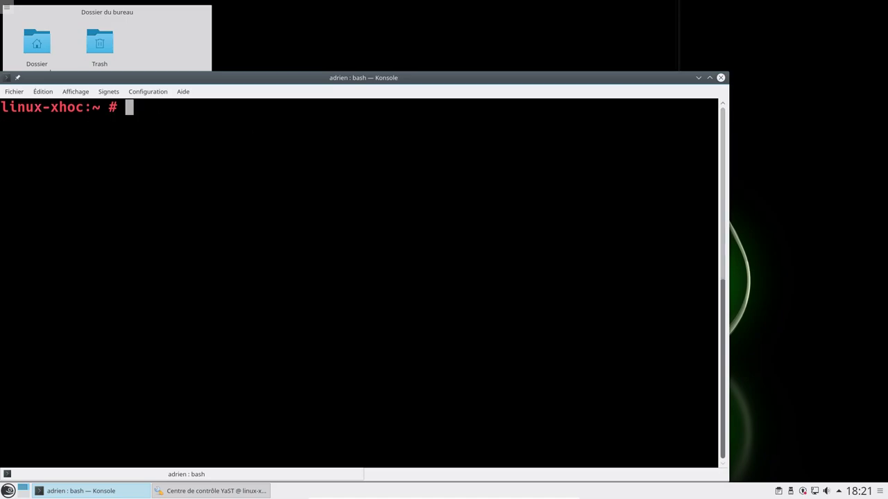
text(zypper update)
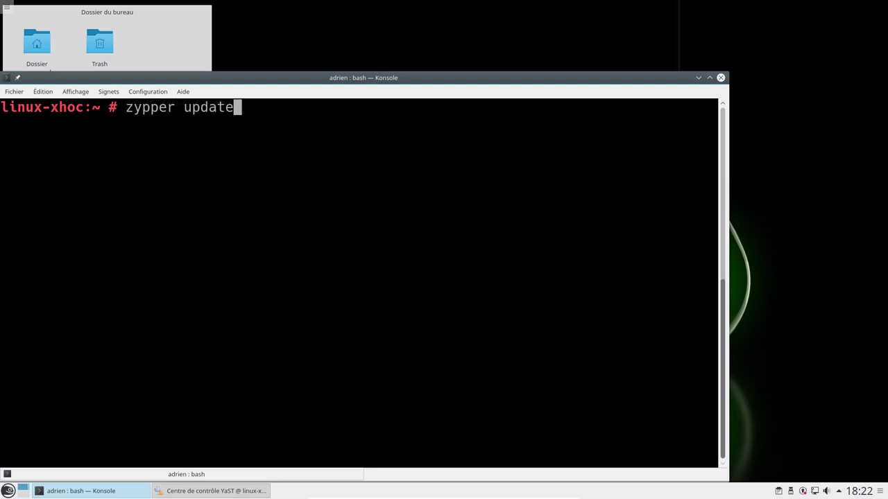
key(Return)
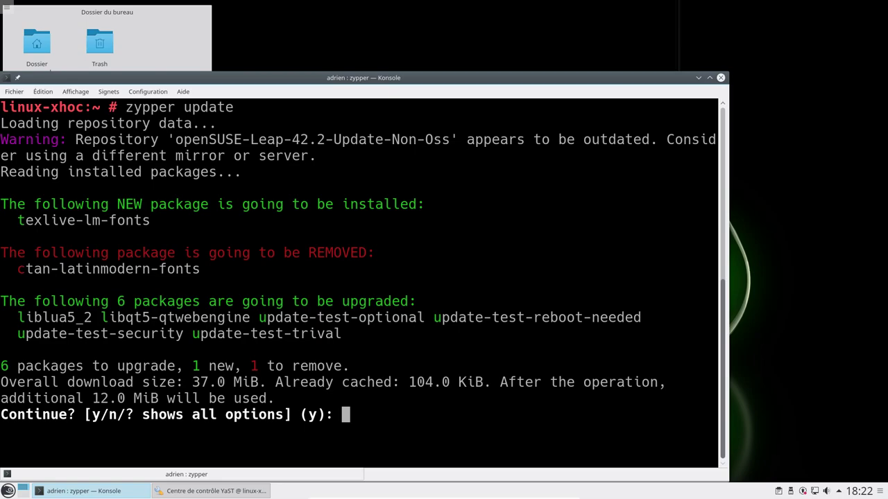
Step: Highlight the new texlive-lm-fonts, the removed package and the upgraded packages in the proposal
drag(13, 219, 43, 220)
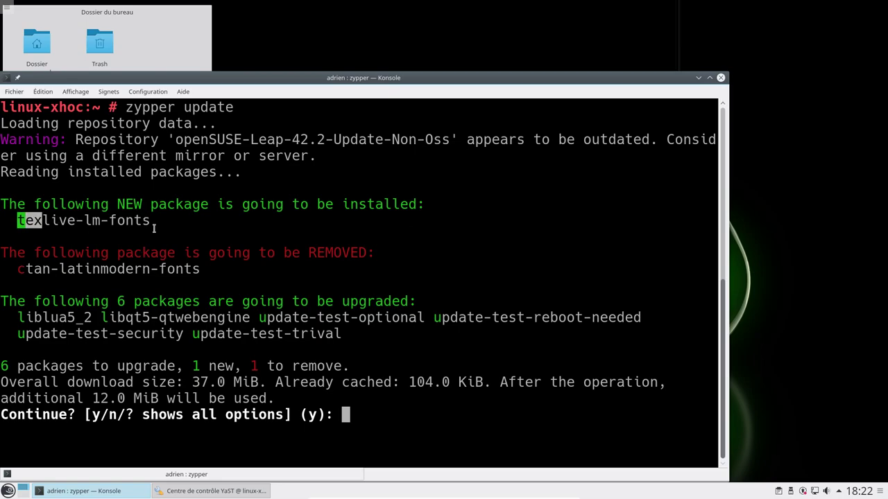
drag(154, 227, 160, 235)
click(160, 225)
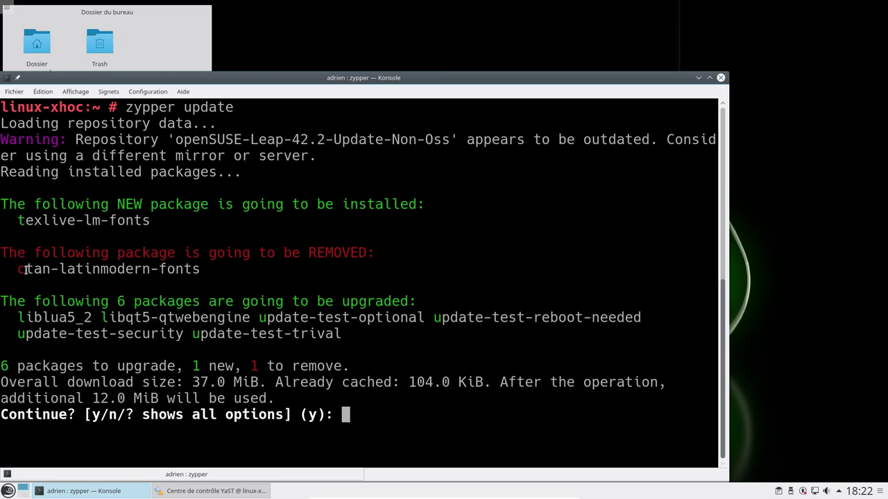
drag(25, 269, 196, 269)
click(194, 269)
drag(61, 317, 340, 337)
click(420, 312)
Step: Confirm the update with y and let all 7 packages install
text(y)
key(Return)
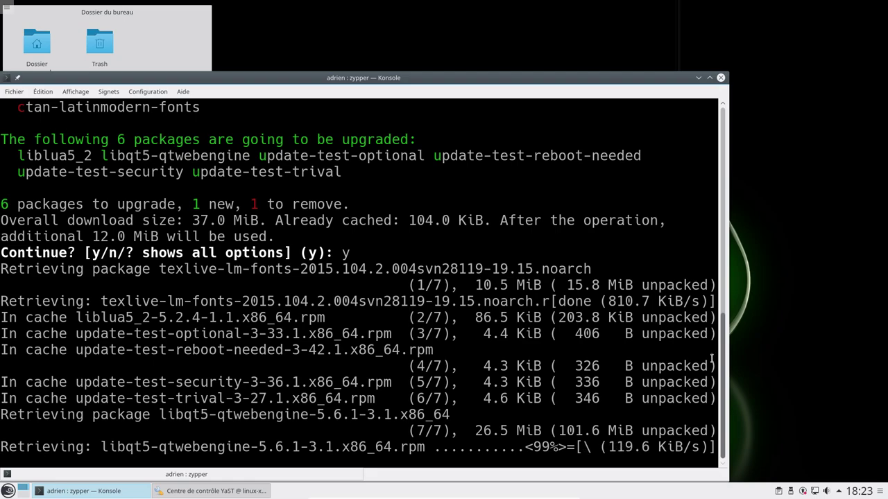
drag(548, 77, 669, 36)
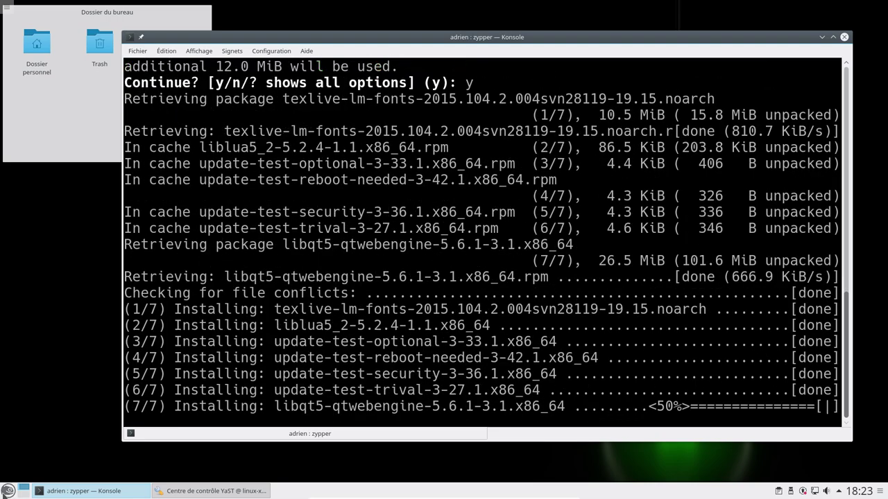
click(7, 490)
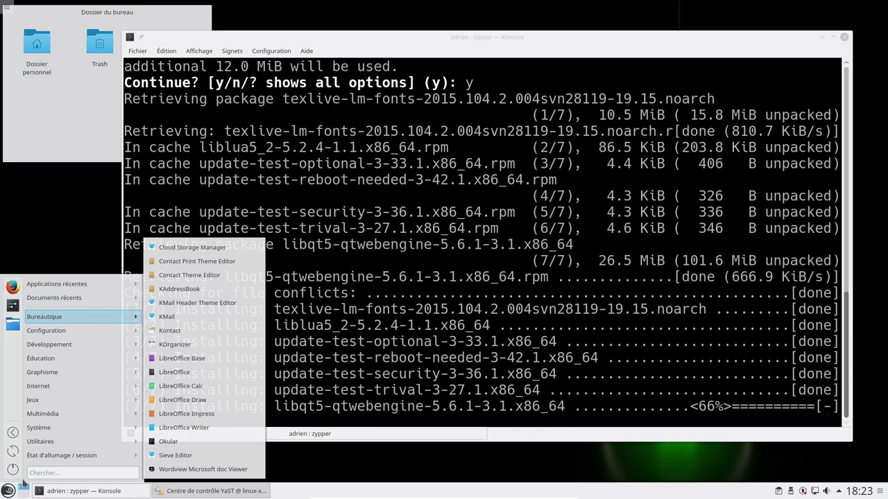
key(Escape)
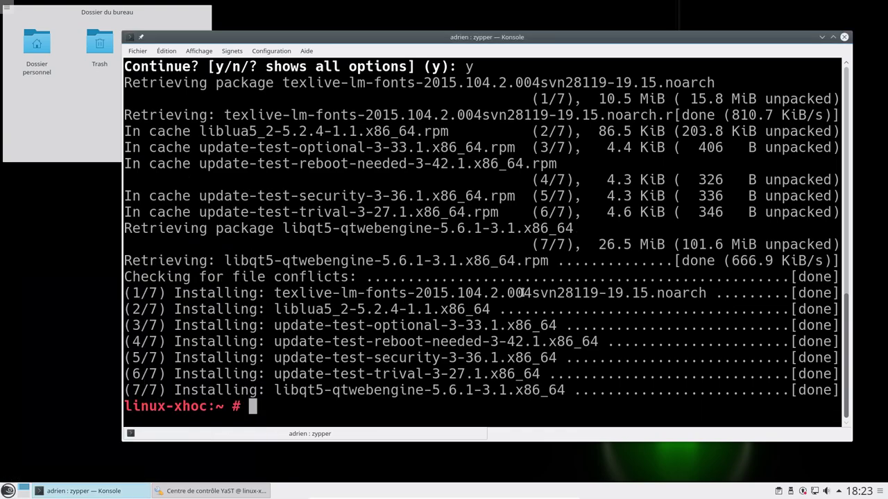
Step: Type 'zypper install MozillaThunderbird' at the root prompt
text(zypper)
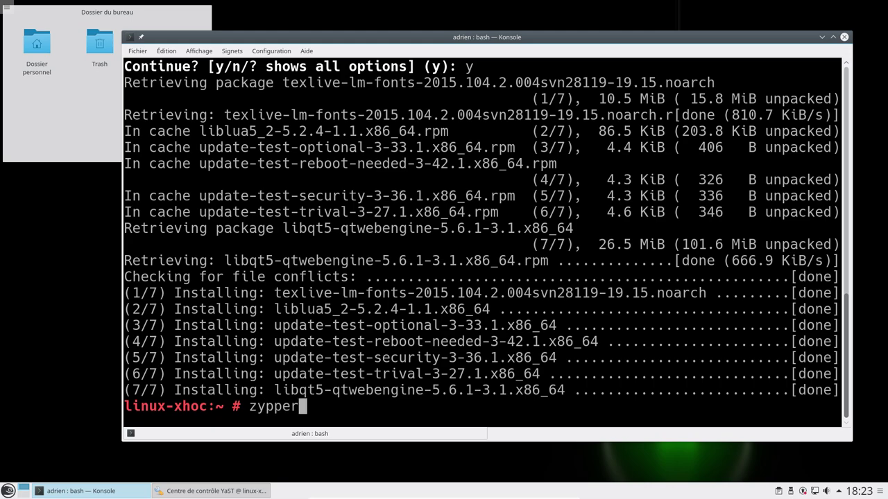
text( install thund)
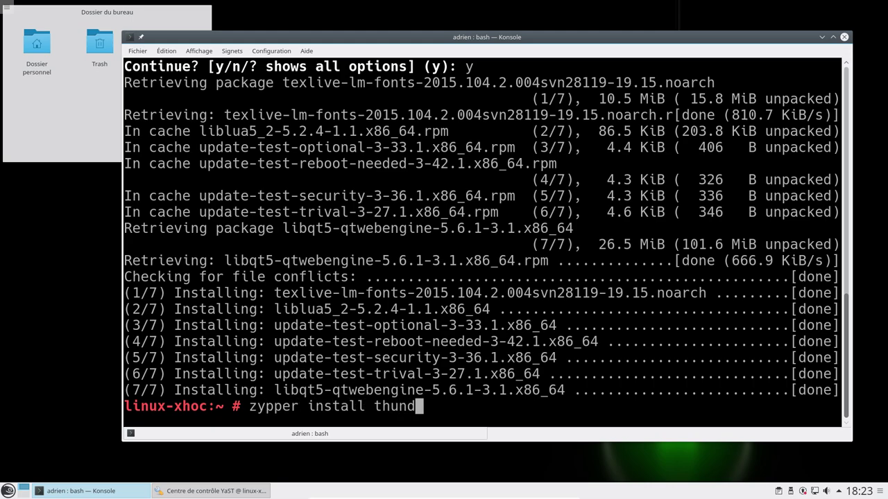
text(erbird)
key(BackSpace)
key(BackSpace)
key(BackSpace)
key(BackSpace)
key(BackSpace)
key(BackSpace)
key(BackSpace)
key(BackSpace)
key(BackSpace)
key(BackSpace)
key(BackSpace)
text(Mozi)
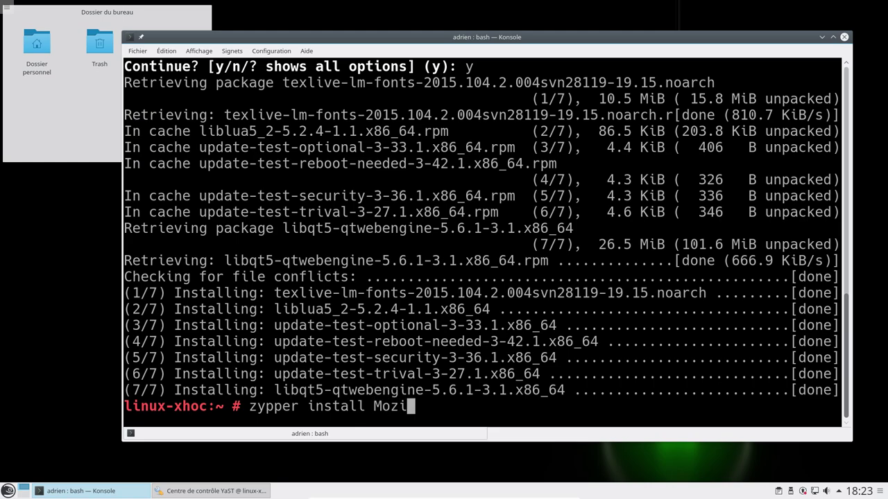
text(llaThunderbird)
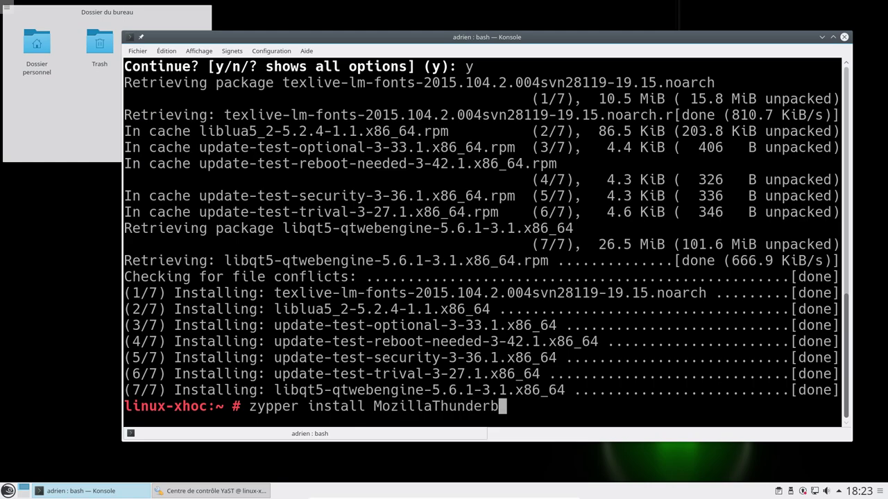
Step: Run the MozillaThunderbird install, confirm y for its three packages, then open a new shell tab
key(Return)
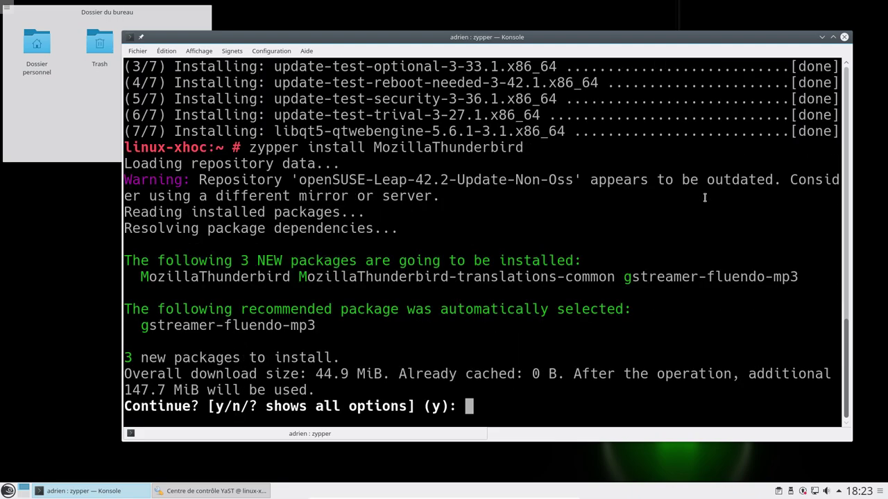
double_click(262, 277)
double_click(383, 277)
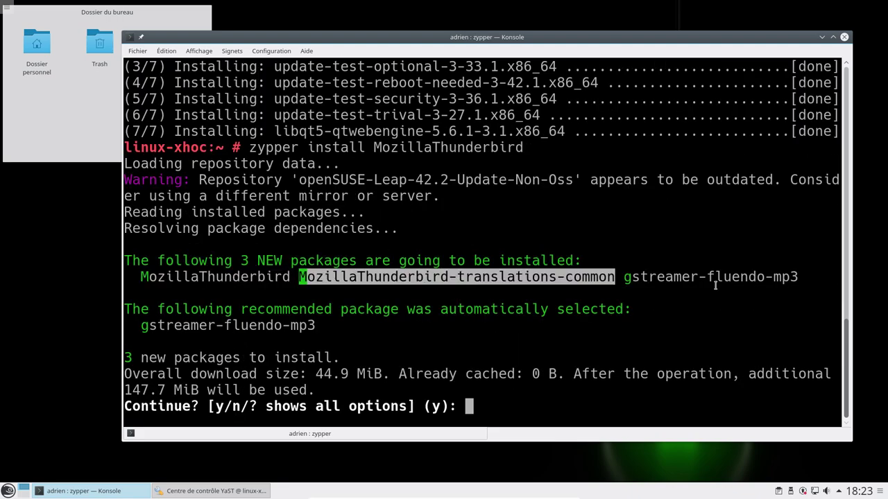
text(y)
key(Return)
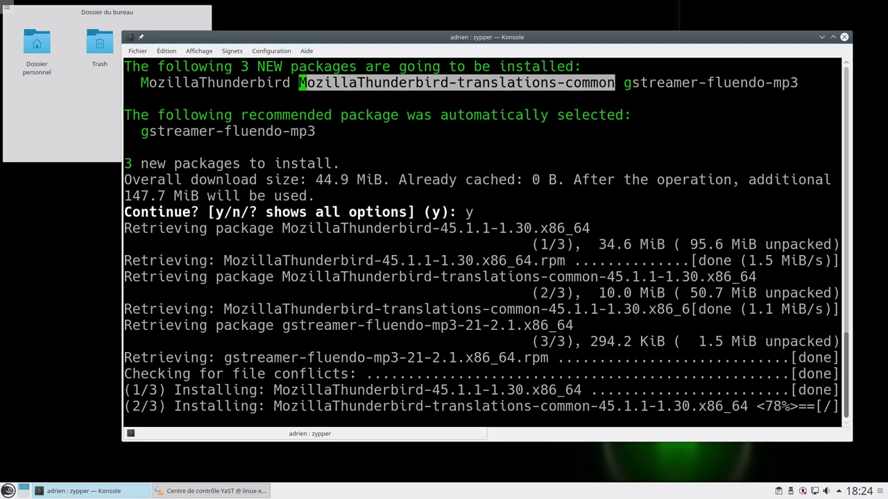
double_click(550, 436)
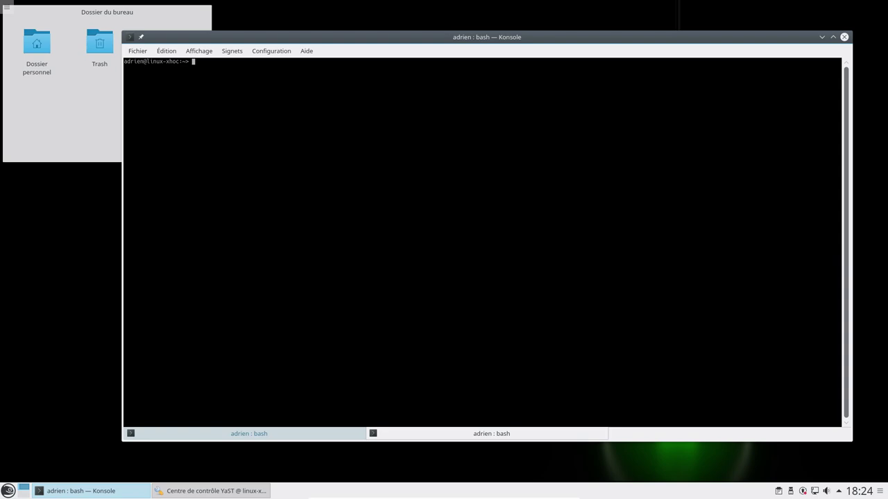
Step: Run 'zypper search krita' and highlight the krita entry in the results
text(zypper search krita)
key(Return)
scroll(456, 249, up, 4)
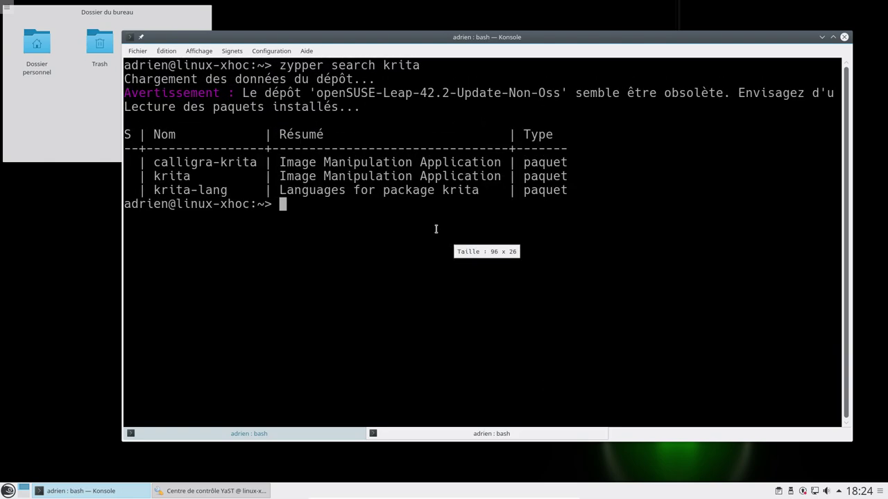
scroll(431, 228, up, 1)
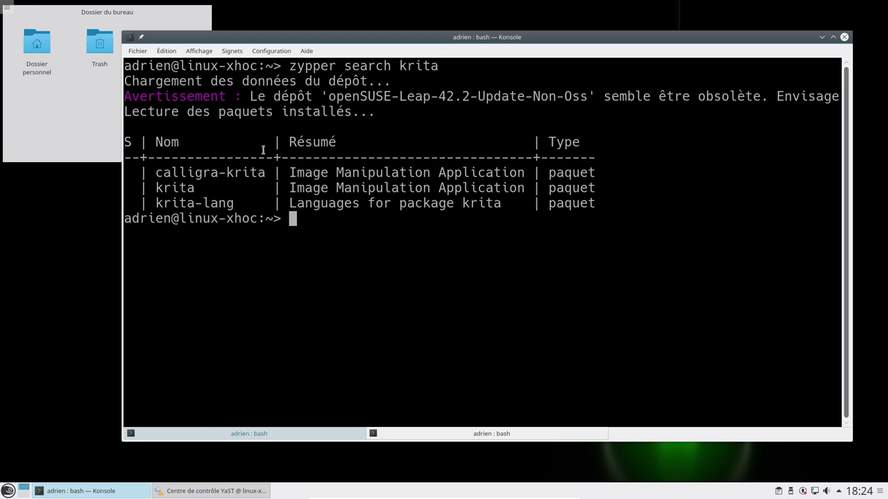
drag(171, 193, 579, 188)
double_click(201, 188)
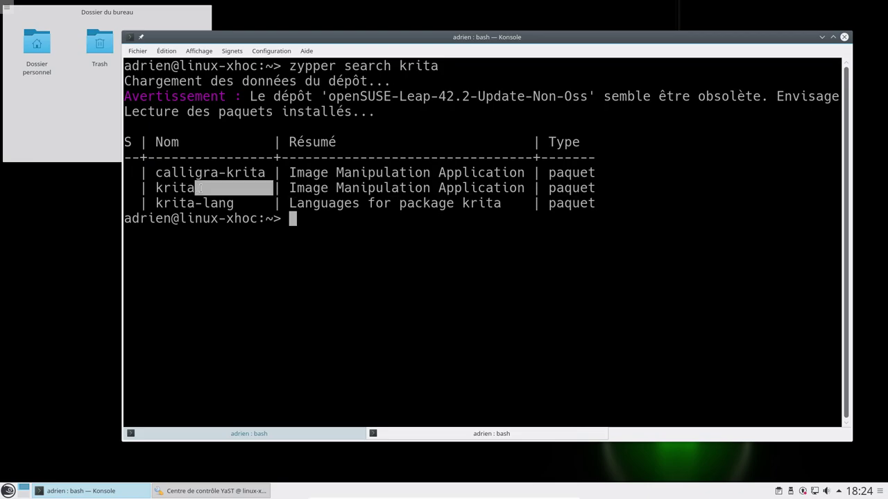
Step: Run 'zypper search thunderbird' and select the installed MozillaThunderbird package
text(zypper sear)
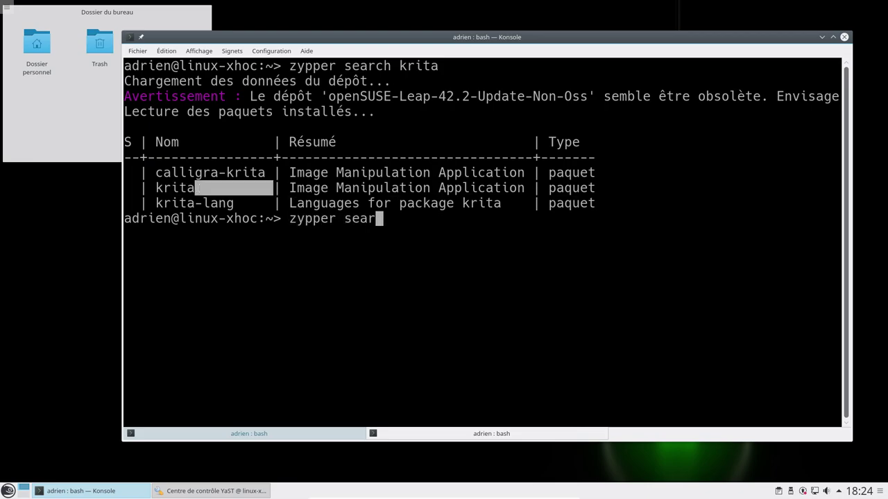
text(ch thunderbird)
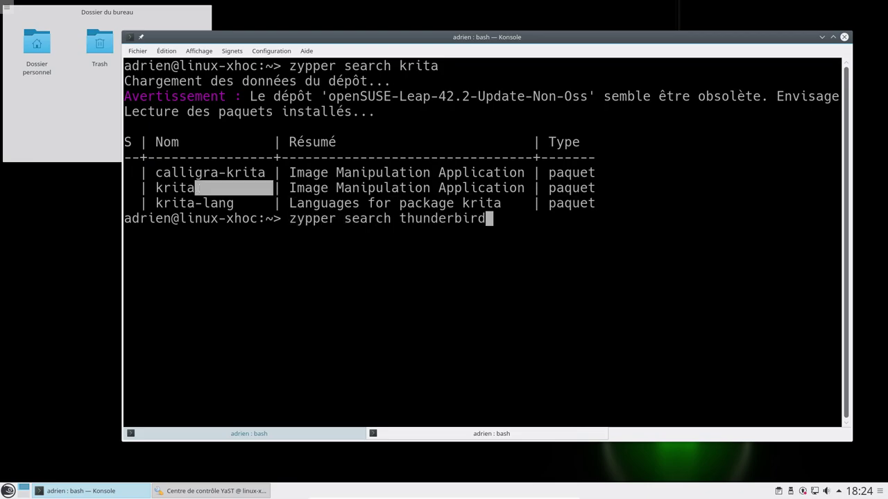
key(Return)
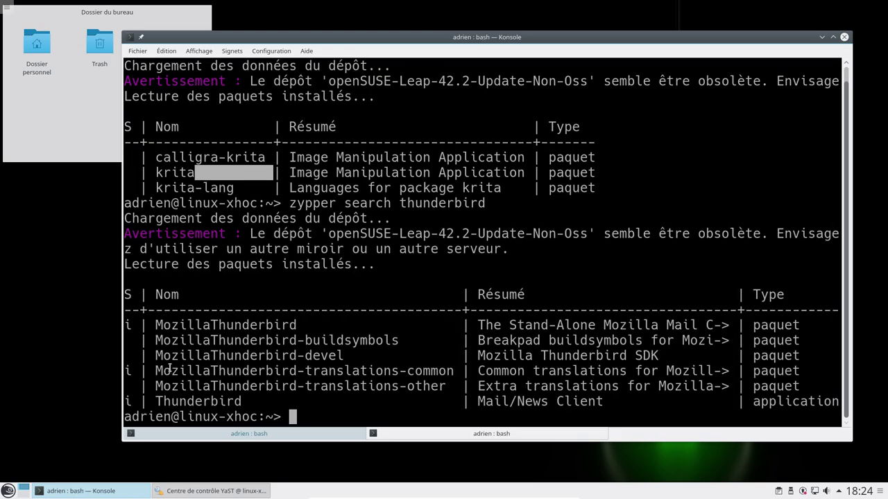
drag(157, 324, 298, 320)
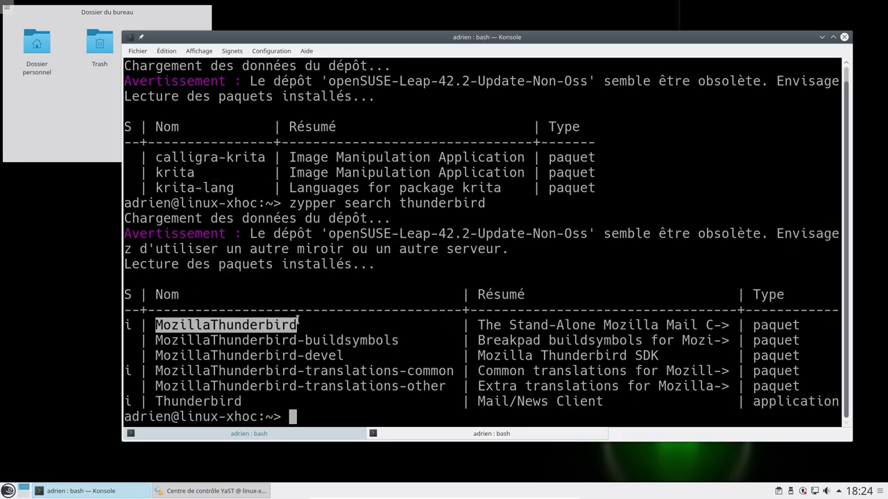
double_click(127, 325)
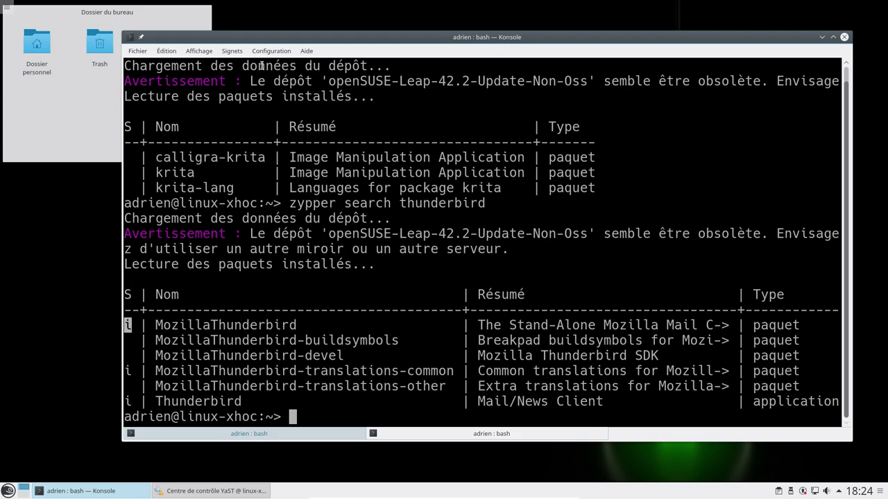
Step: Enter 'halt -p' at the root prompt in the second tab and minimize Konsole
click(244, 434)
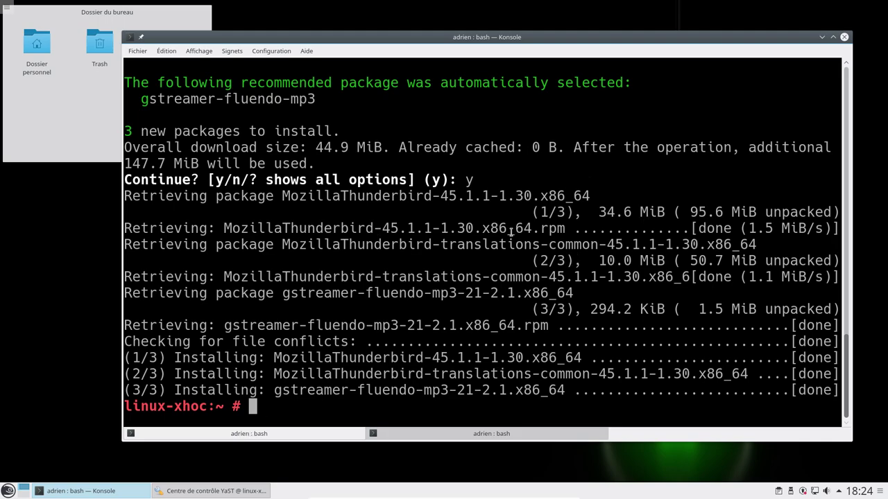
text(halt -p)
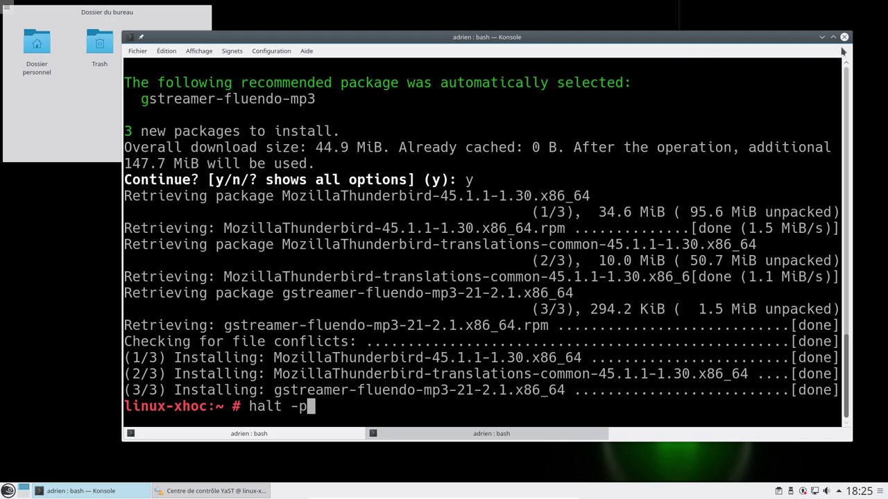
click(822, 39)
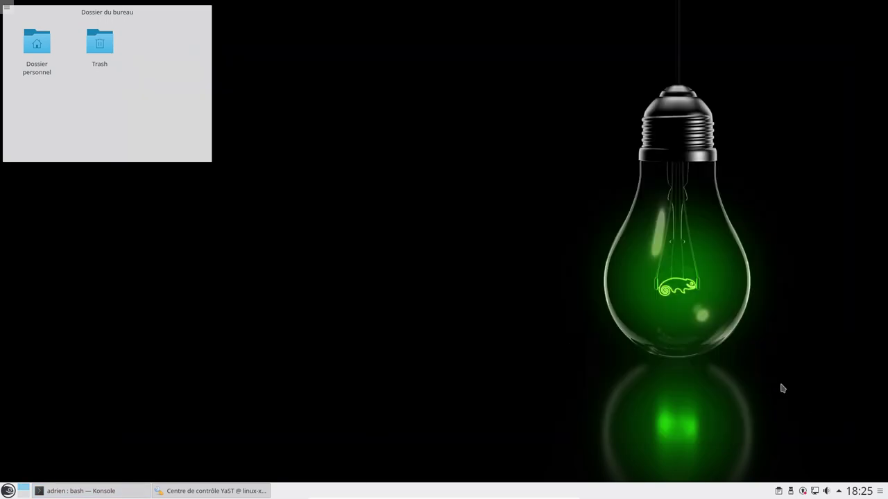
Step: Place a Bluetooth widget on the desktop from the widget browser
right_click(577, 182)
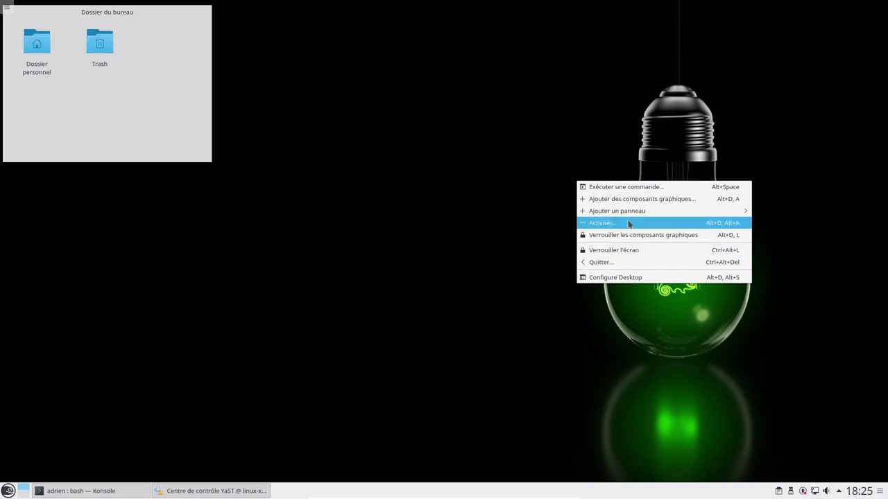
click(633, 200)
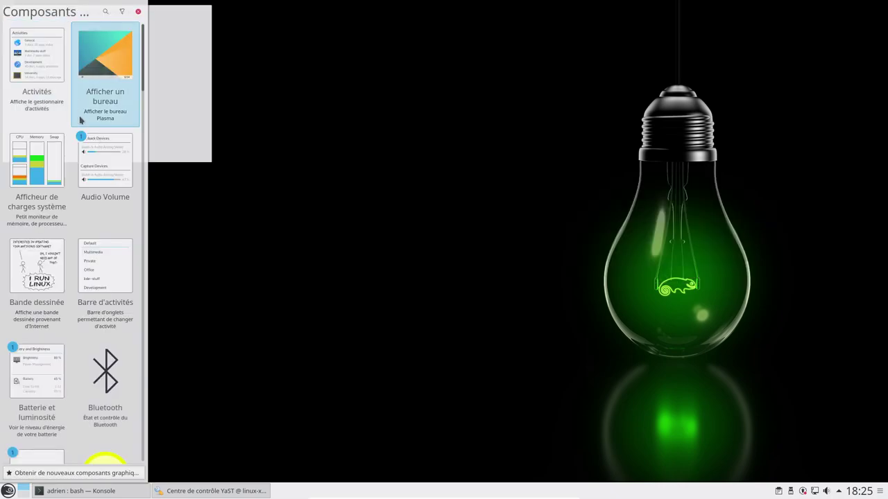
drag(104, 397, 451, 328)
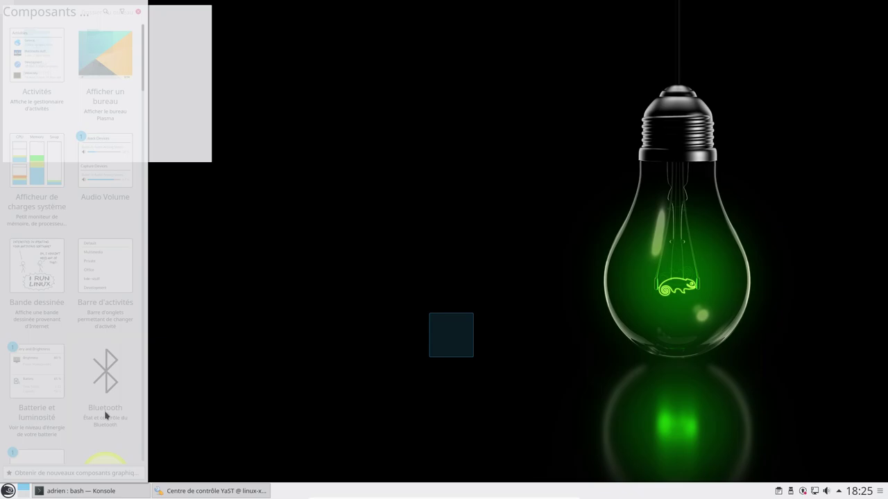
Step: Add the Bulletin météorologique weather widget to the desktop and close the widget browser
scroll(105, 415, down, 5)
drag(101, 292, 672, 126)
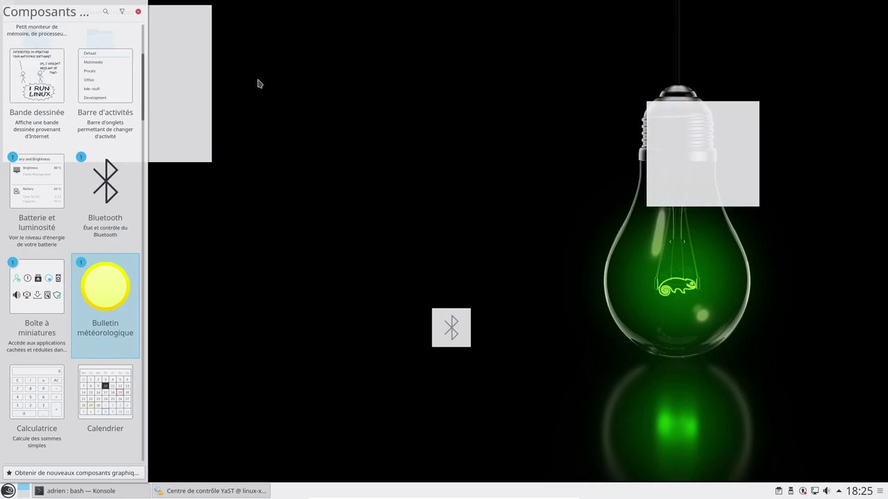
click(138, 11)
right_click(724, 142)
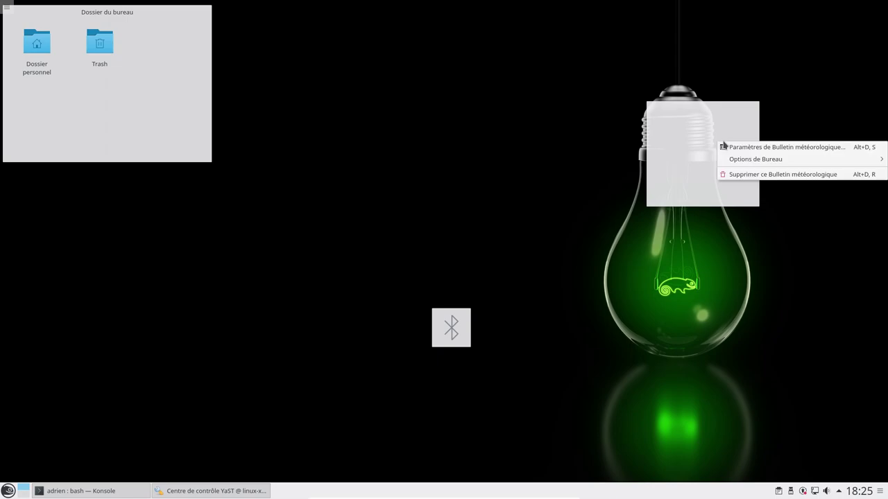
Step: Open the weather widget settings, type 'dijon' as location, then dismiss the dialog
click(772, 148)
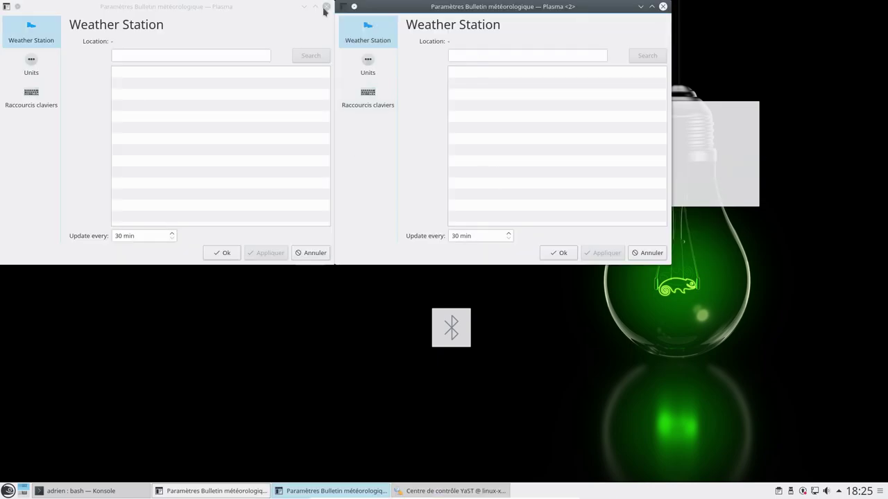
click(325, 7)
click(459, 52)
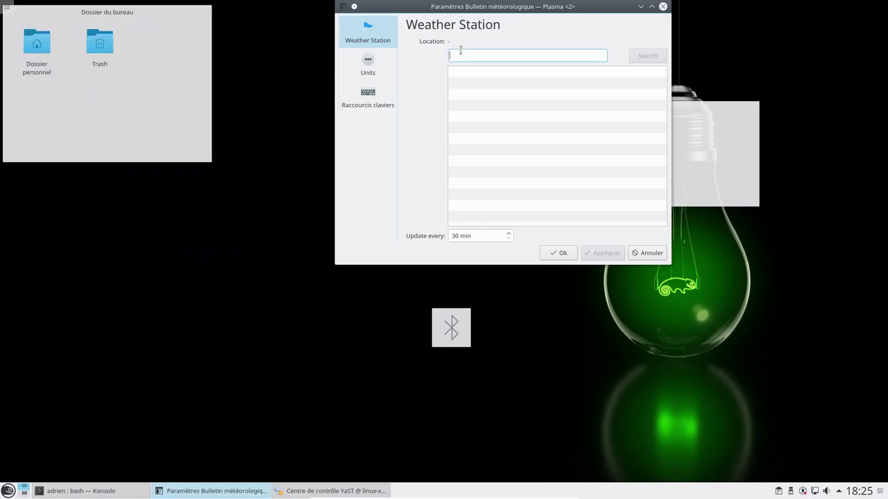
text(dijon)
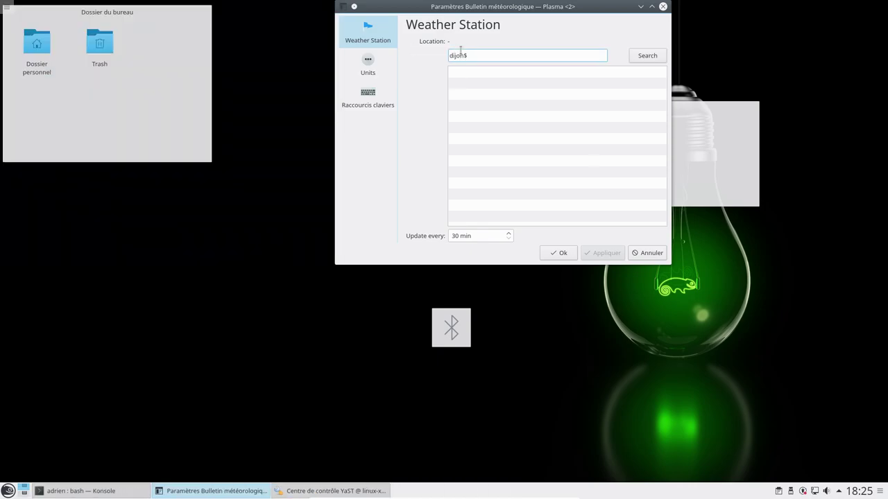
key(Escape)
Step: Search 'dijon' and set the weather location to Dijon, Région Bourgogne
right_click(683, 145)
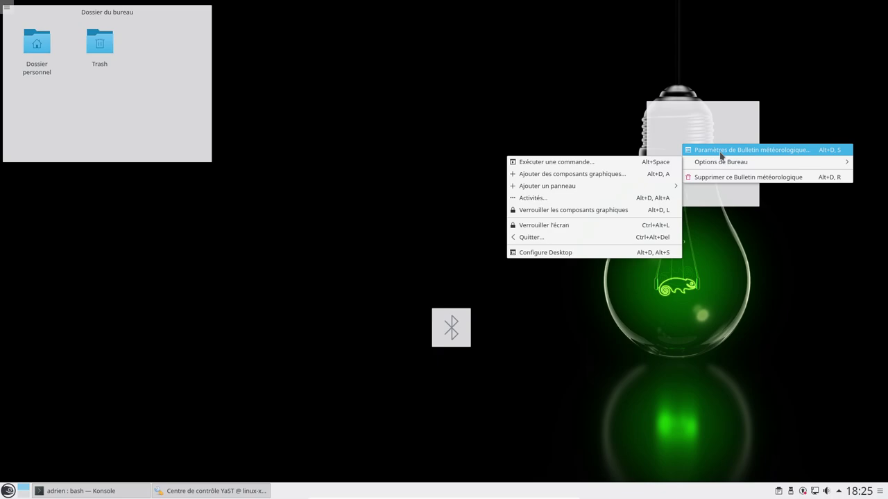
click(721, 150)
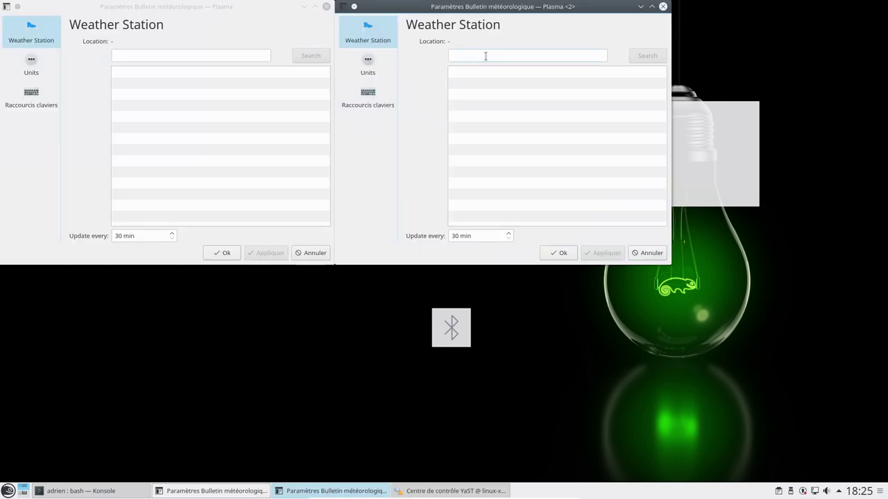
click(485, 56)
text(dijon)
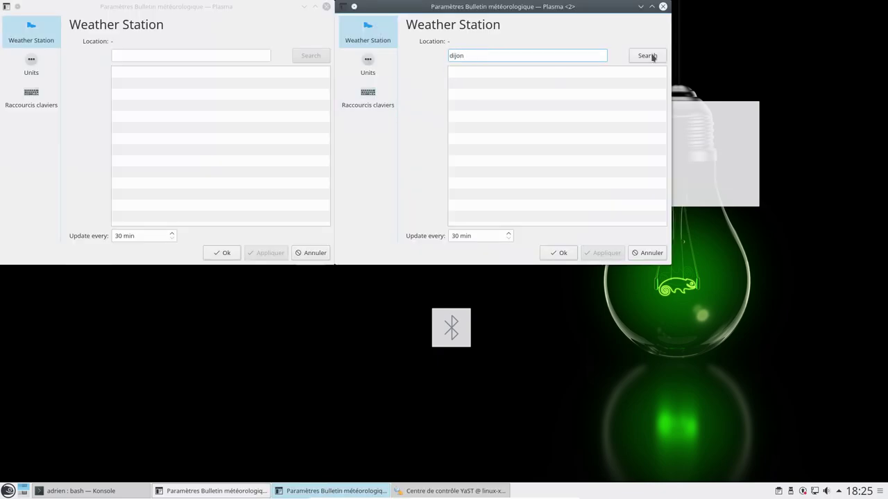
click(652, 56)
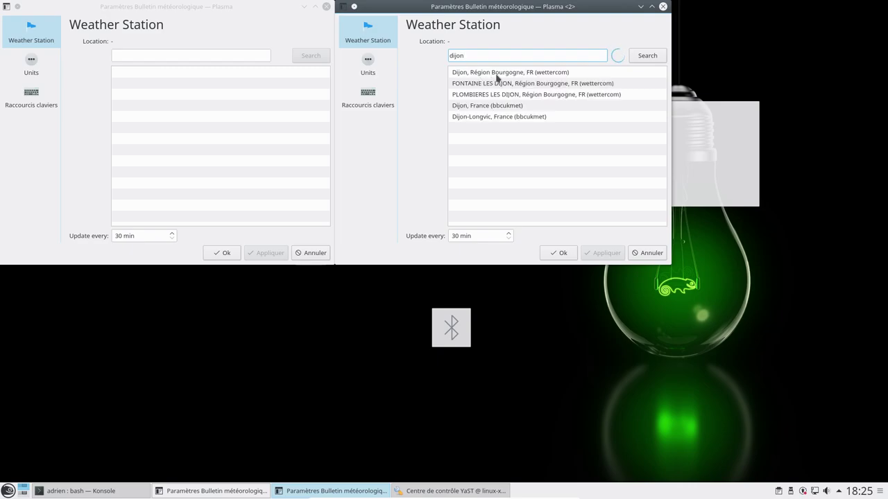
click(497, 77)
click(562, 256)
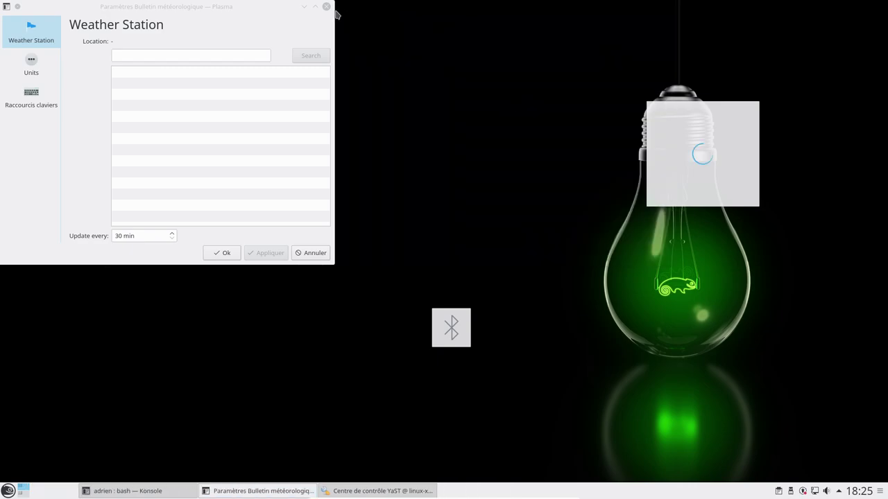
Step: Close the leftover settings window and enlarge the weather widget up and right
click(326, 6)
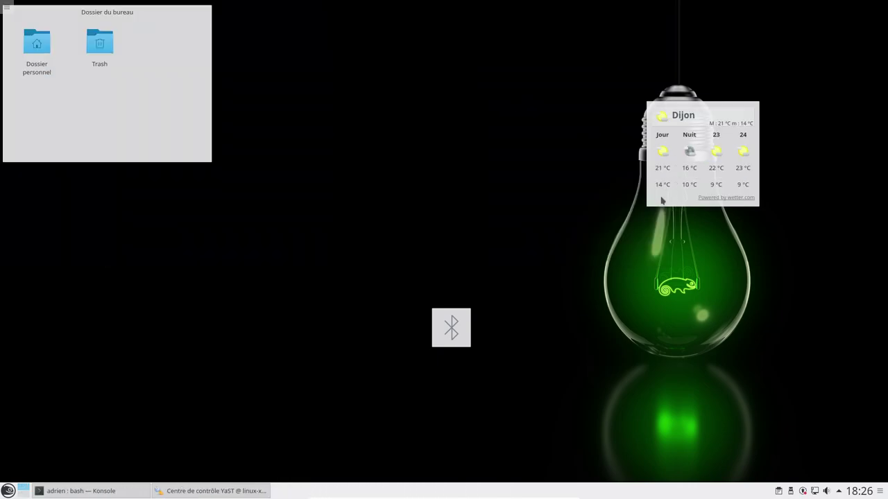
mouse_move(759, 119)
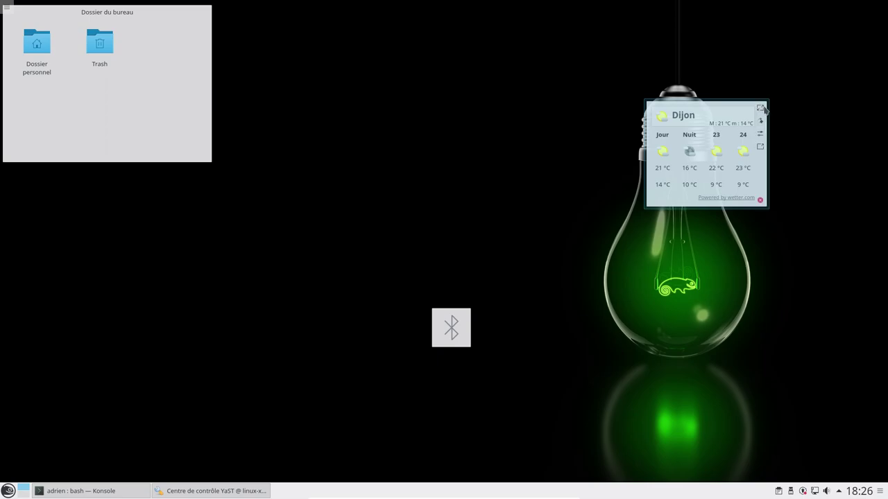
drag(764, 109, 866, 29)
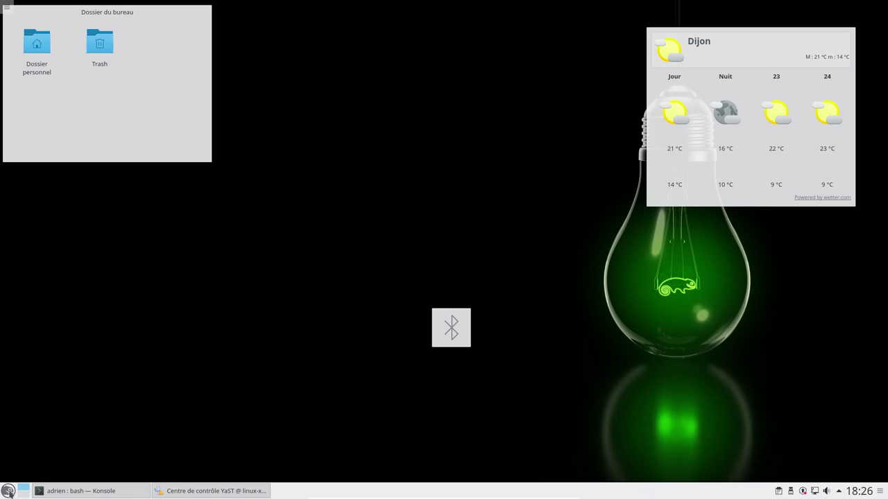
Step: Bring the root Konsole back to front and run the 'halt -p' power-off command
click(9, 490)
mouse_move(41, 424)
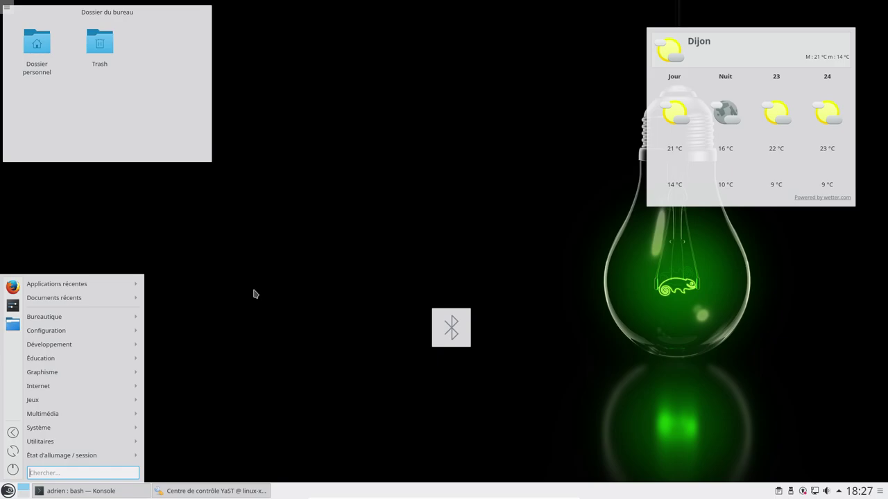
click(340, 206)
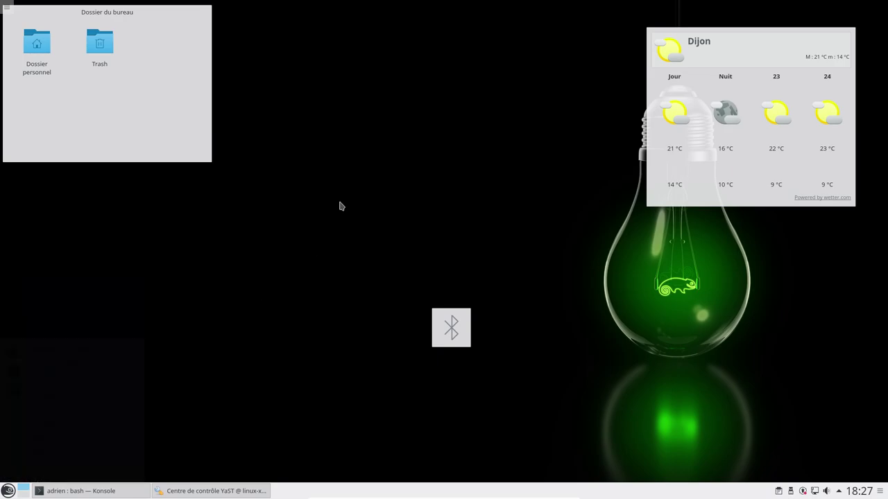
click(109, 491)
key(Return)
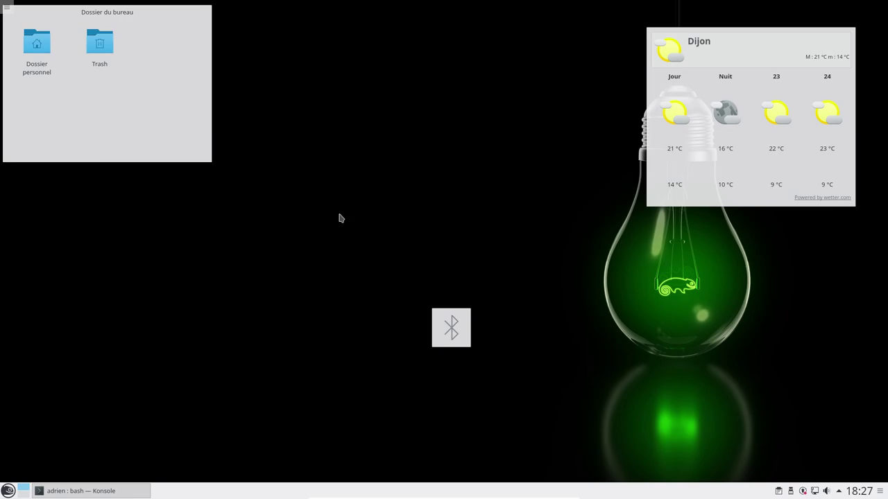
key(alt+F1)
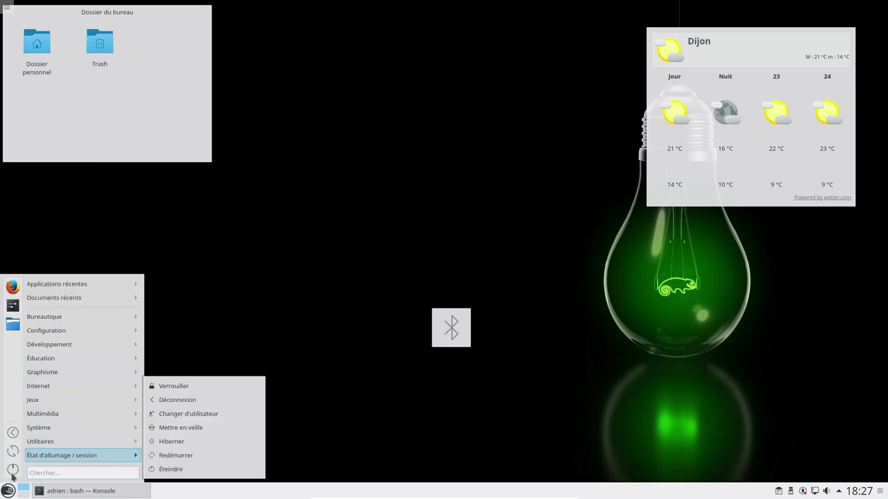
click(292, 303)
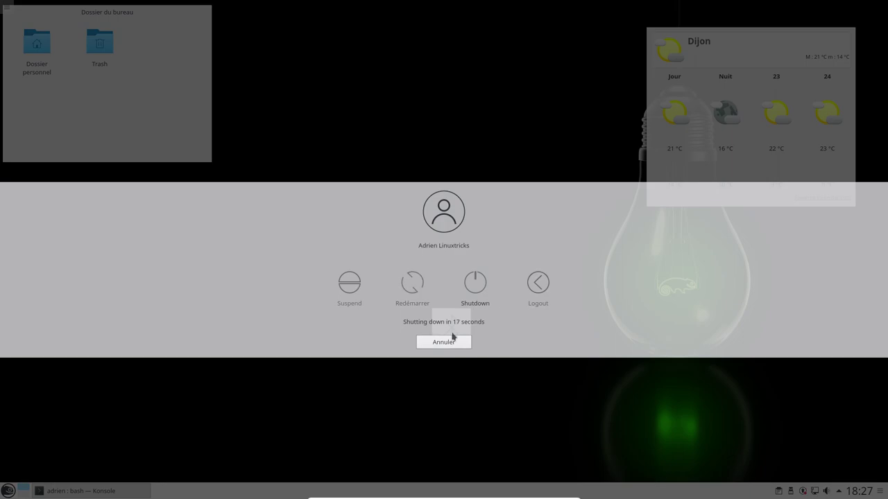
click(451, 343)
click(9, 490)
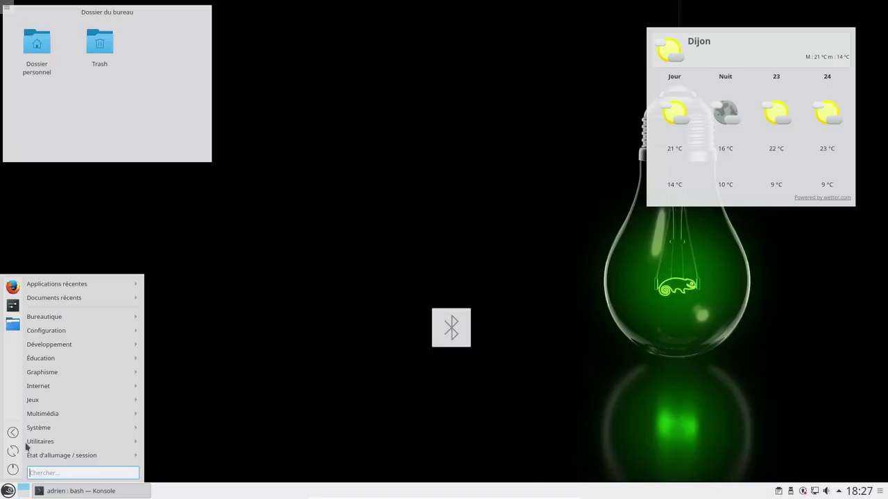
click(8, 490)
click(8, 490)
click(12, 471)
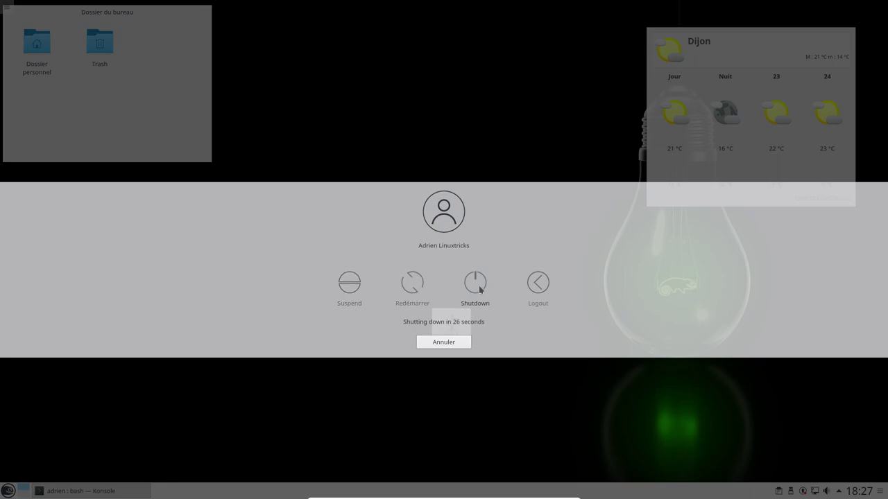
click(480, 289)
mouse_move(529, 494)
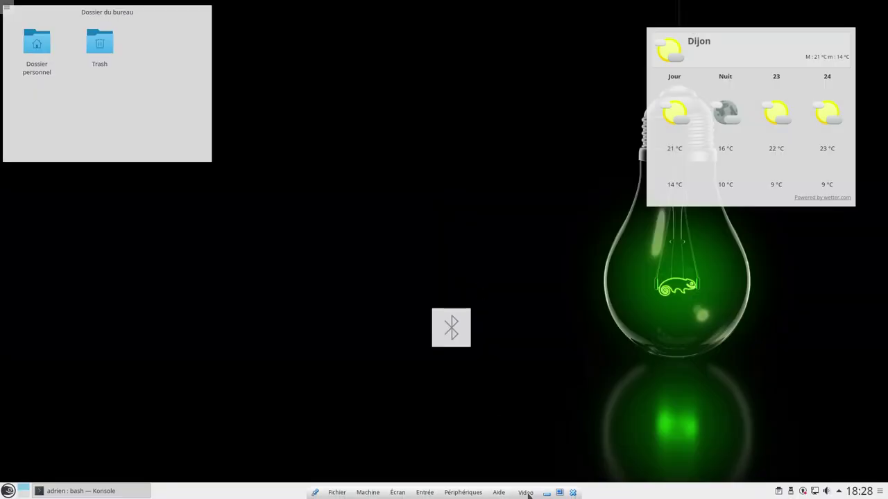